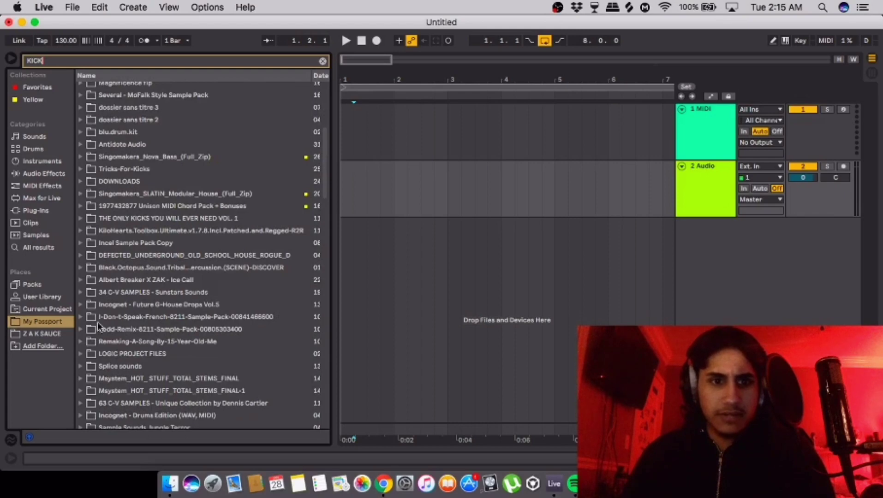
Audition the two kicks in the Zedd-Remix sample pack and add ADEN_Kick_ZeddRemix2.wav to the arrangement's audio track at bar 1.
left_click(80, 329)
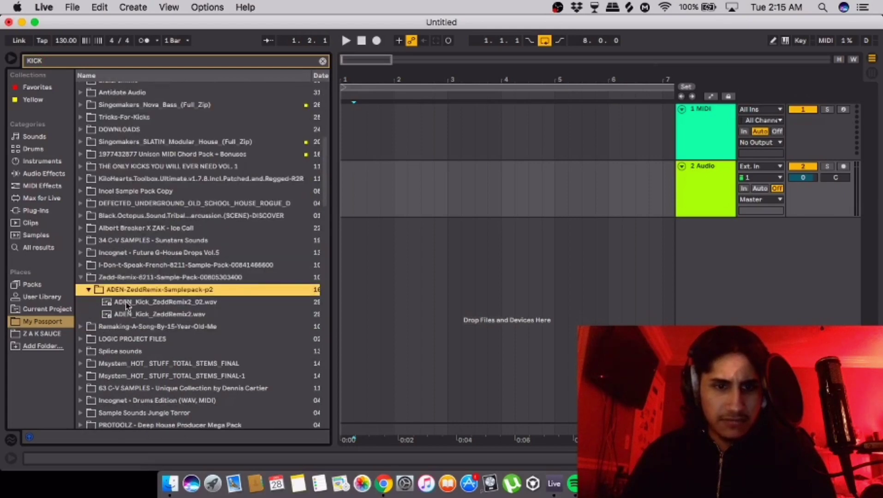
left_click(126, 301)
left_click(131, 312)
left_click_drag(130, 313, 348, 187)
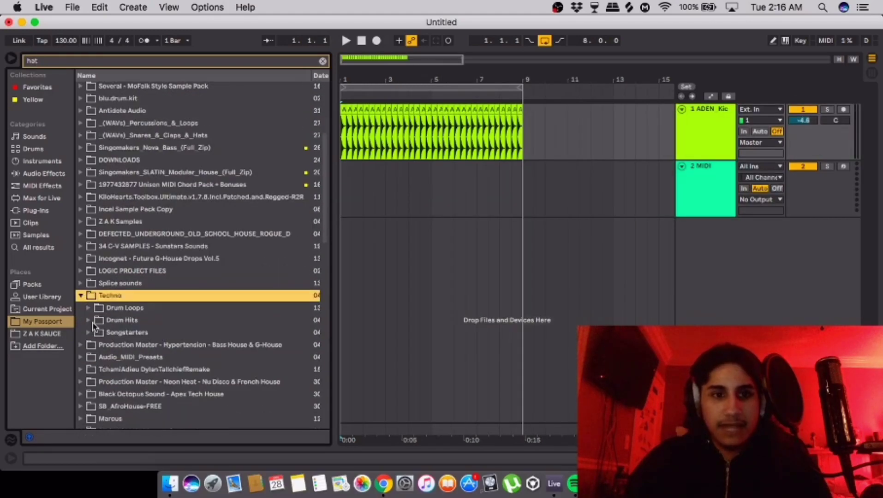
Close the Techno folder, open the Z A K Samples folder and audition Hat Groove #2 125.wav.
left_click(81, 296)
scroll(84, 277, "down", 3)
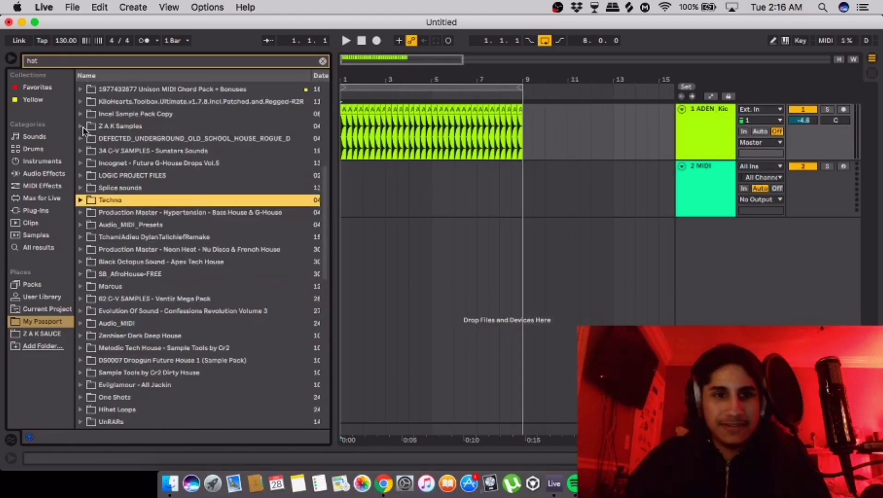
left_click(81, 127)
left_click(117, 139)
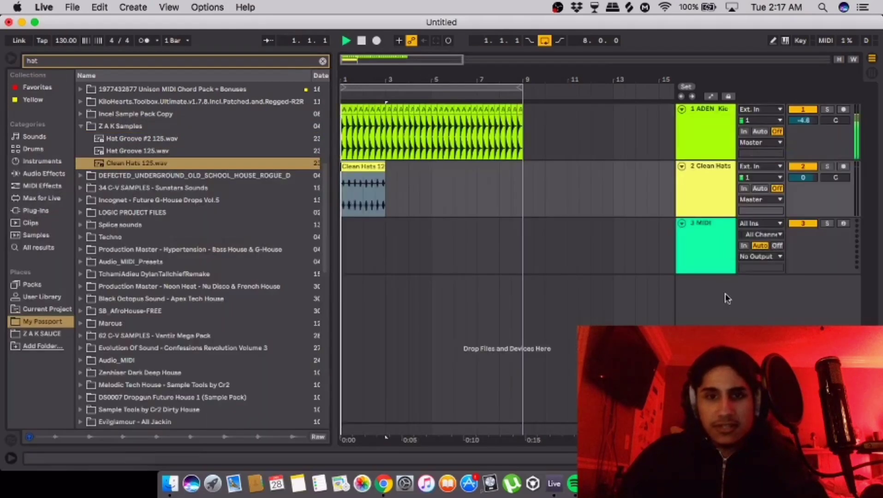
Set the Clean Hats track's volume to -6.7 dB and duplicate its clip until it reaches bar 9.
left_click_drag(797, 183, 797, 192)
left_click(367, 165)
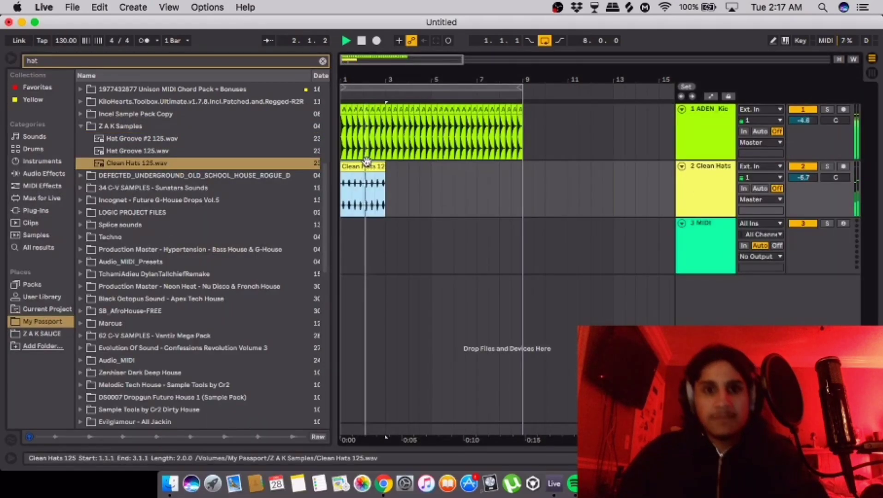
key("ctrl+d")
key("ctrl+d")
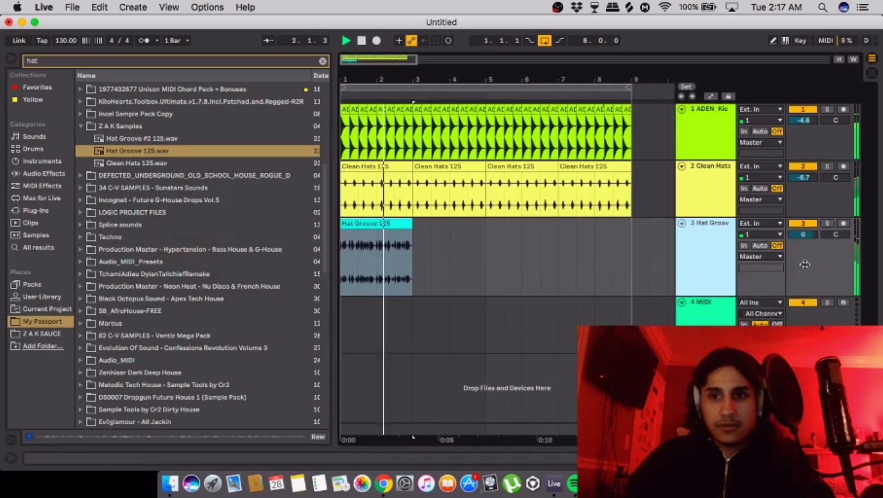
Set the Hat Groove track's volume to -5.6 dB and duplicate its clip three times, up to bar 9.
left_click_drag(805, 236, 805, 242)
left_click(385, 223)
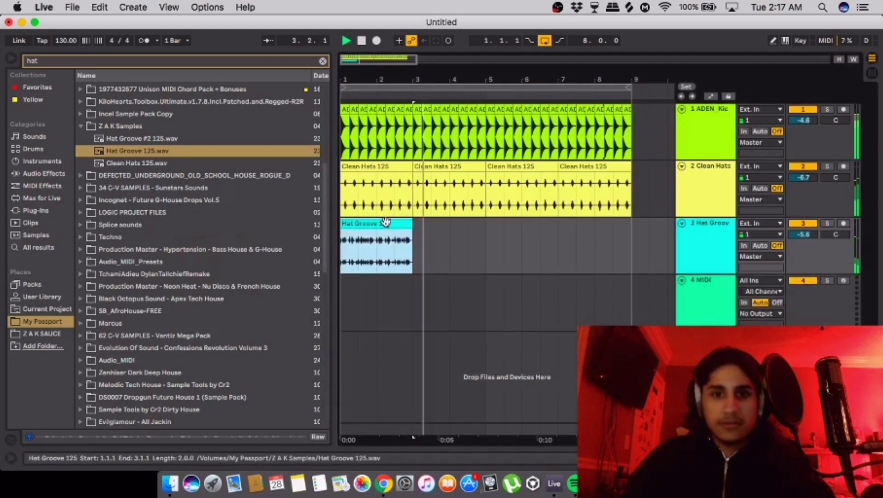
key("ctrl+d")
key("ctrl+d")
key("ctrl+d")
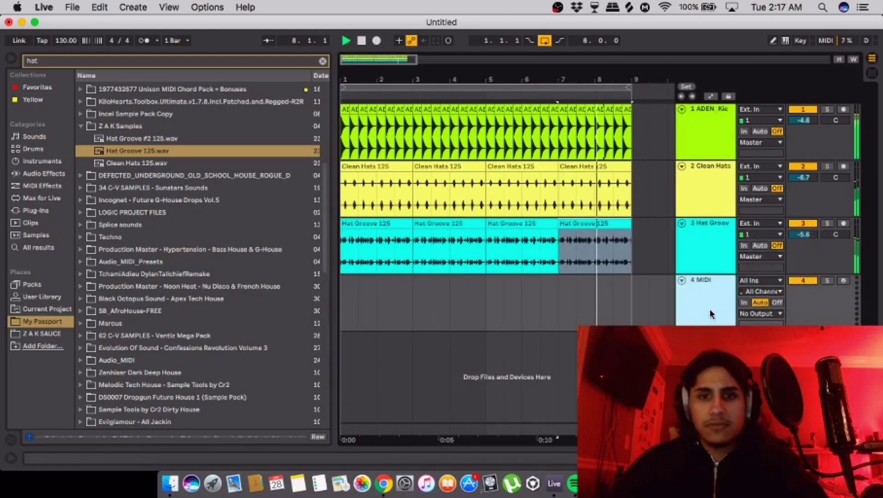
Stop playback, close the Z A K Samples folder and search My Passport for "clap".
key("space")
left_click(80, 126)
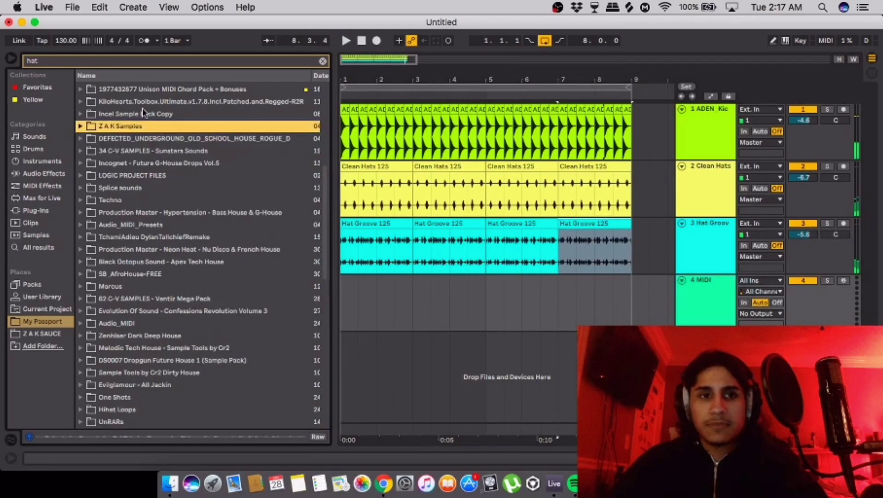
left_click(321, 61)
type("clap")
left_click(184, 328)
scroll(185, 330, "down", 3)
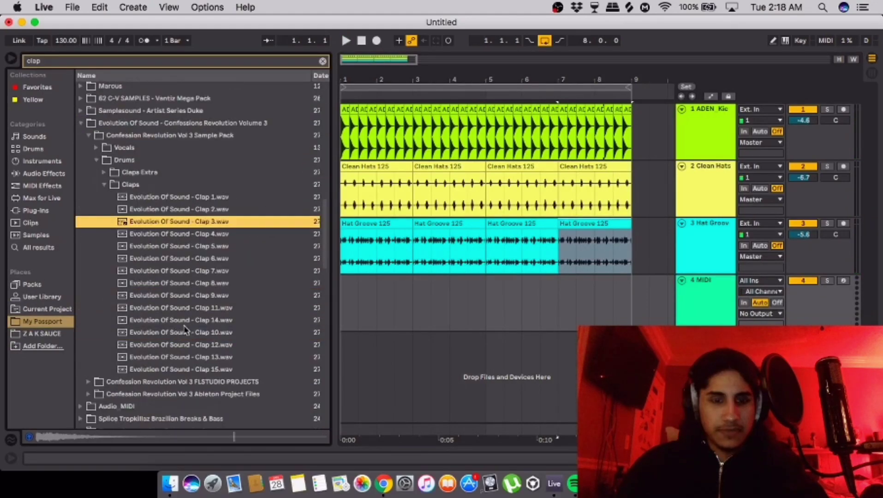
Audition the Evolution Of Sound samples Clap 14, 10, 12, 13 and 15.
left_click(200, 320)
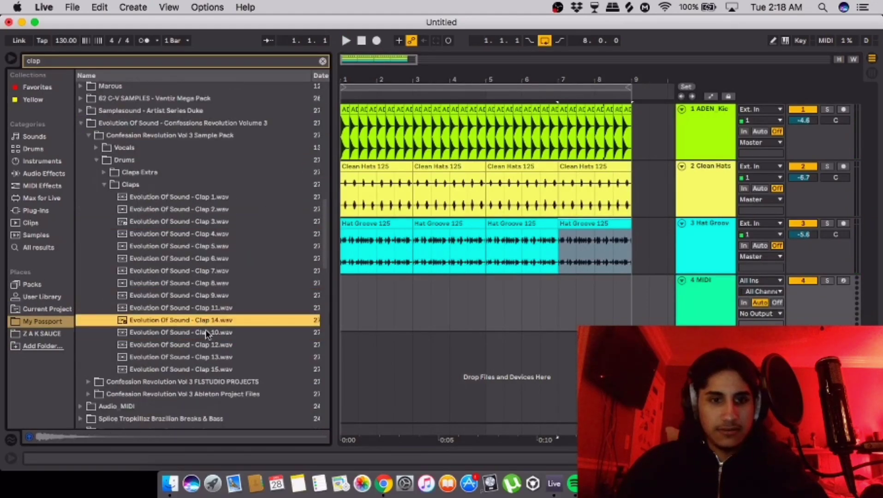
left_click(206, 330)
left_click(206, 324)
left_click(201, 336)
left_click(202, 349)
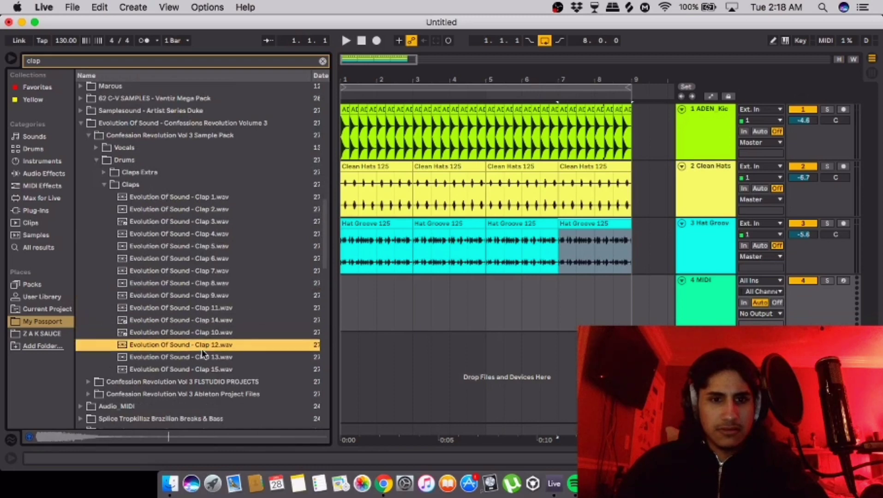
left_click(204, 358)
left_click(213, 369)
Audition Evolution Of Sound claps 7, 6 and 8, then add Clap 8 to the track below Hat Groove in bar 1.
left_click(210, 272)
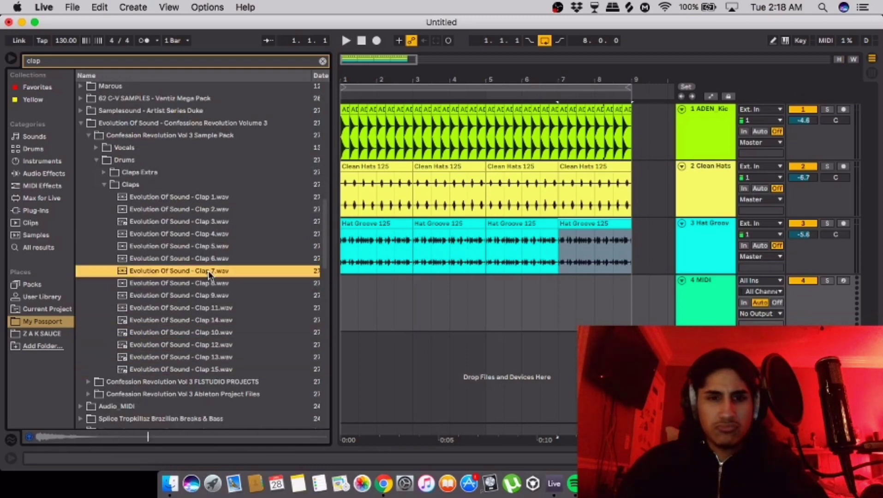
left_click(211, 263)
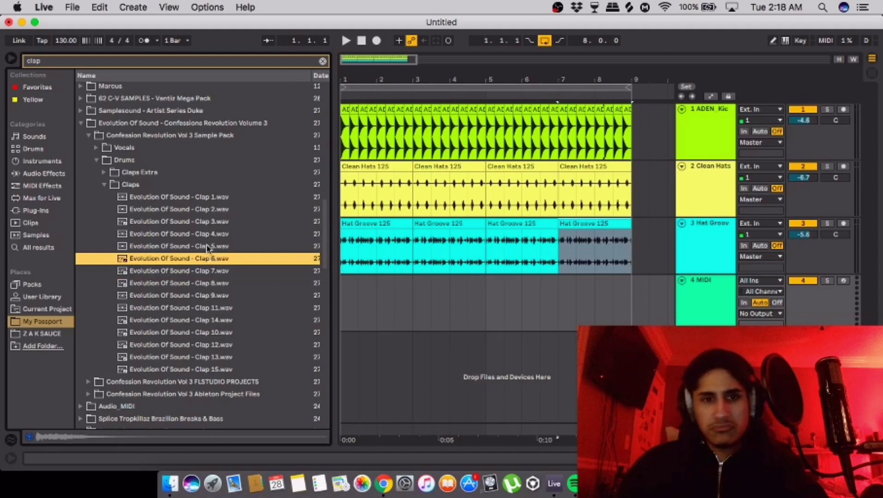
left_click(207, 272)
left_click(207, 284)
left_click_drag(237, 288, 342, 338)
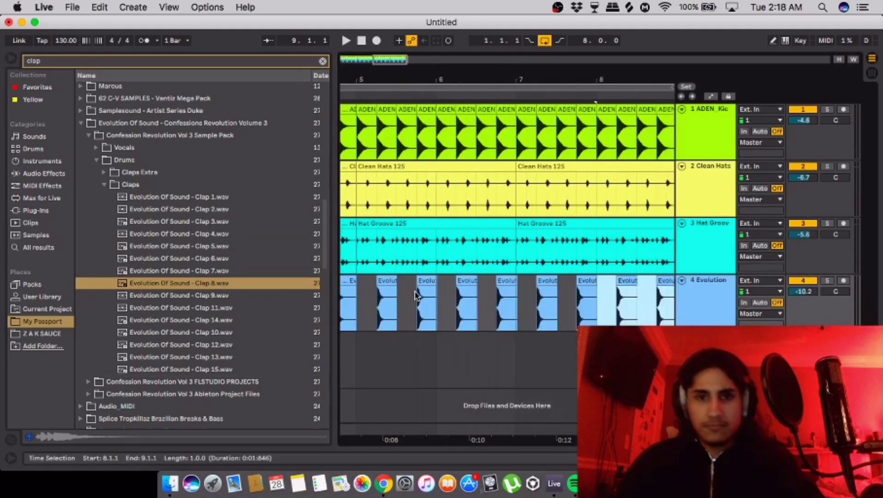
Play the beat and lower the clap track's volume to -12.1 dB.
scroll(407, 298, "left", 4)
scroll(407, 300, "down", 3)
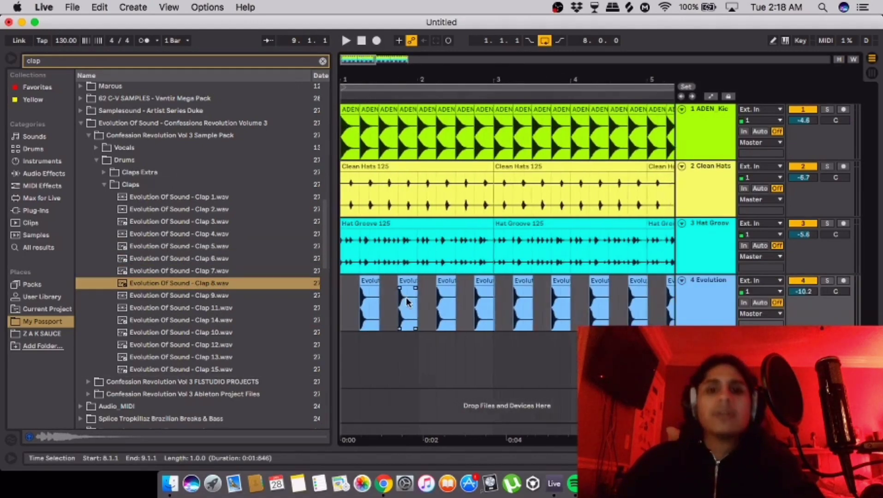
key("space")
scroll(397, 301, "down", 2)
left_click_drag(799, 291, 799, 300)
scroll(456, 267, "up", 5)
key("minus")
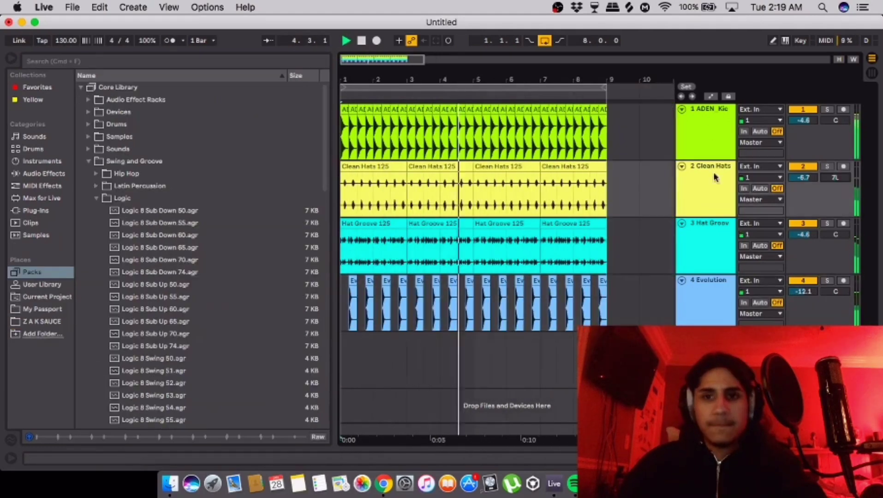
Insert a new audio track directly below the kick track.
right_click(711, 125)
left_click(765, 219)
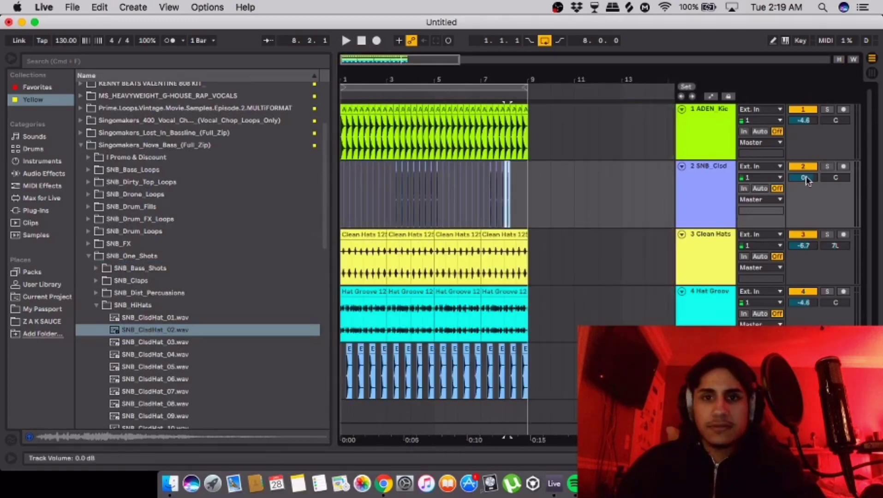
Duplicate the closed-hat clips up to bar 9 and set the SNB_Clsd track's volume to -12.3 dB during playback.
key("super+d")
key("super+d")
key("super+d")
key("space")
mouse_move(806, 180)
left_mouse_down()
mouse_move(806, 203)
mouse_move(808, 175)
left_mouse_up()
key("space")
Insert a new audio track directly below the SNB_Clsd closed-hat track.
left_click(717, 196)
right_click(716, 196)
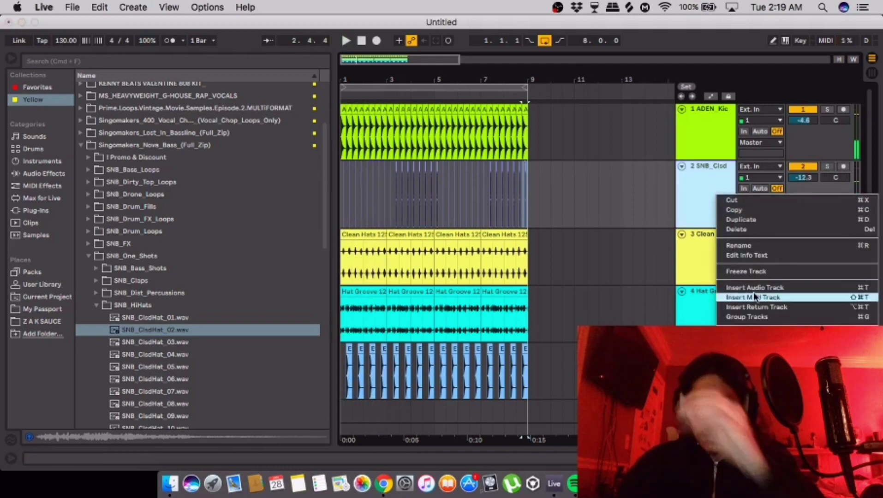
left_click(756, 288)
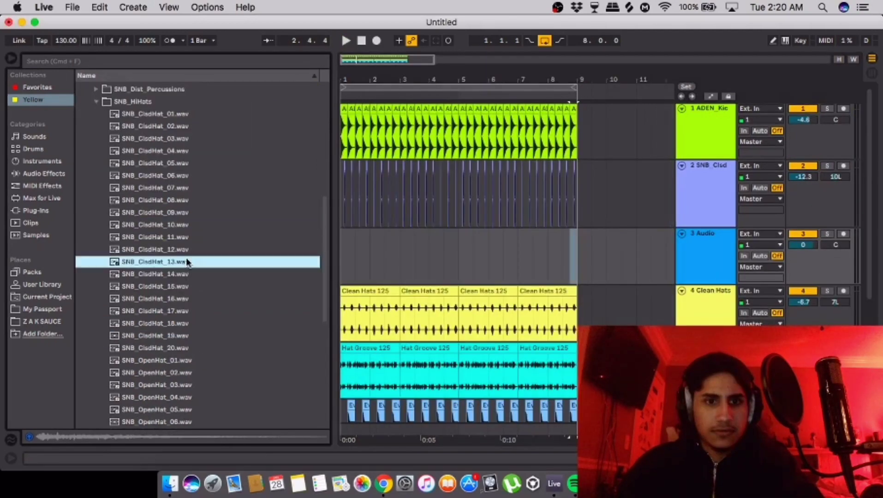
Audition several SNB_ClsdHat samples between 12 and 20 in the SNB_HiHats folder.
left_click(203, 311)
left_click(177, 263)
left_click(178, 253)
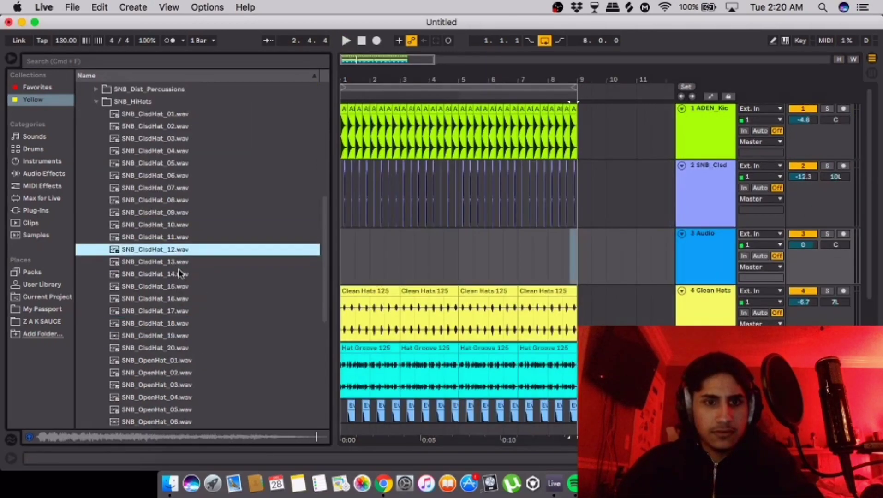
left_click(178, 269)
left_click(185, 286)
left_click(190, 311)
left_click(187, 347)
Audition the SNB_OpenHat samples in the SNB_HiHats folder and select SNB_OpenHat_07.wav.
key("Down")
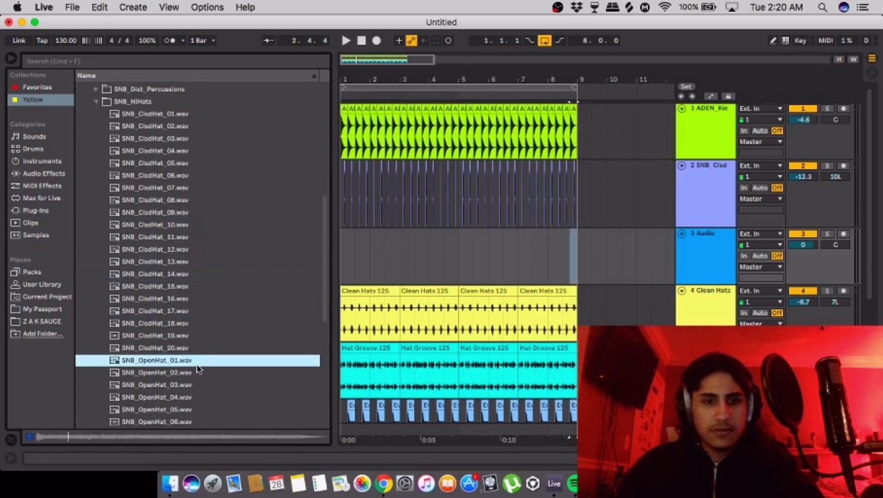
key("Down")
scroll(185, 346, "down", 3)
key("Down")
key("Down")
key("Down")
key("Down")
key("Down")
key("Down")
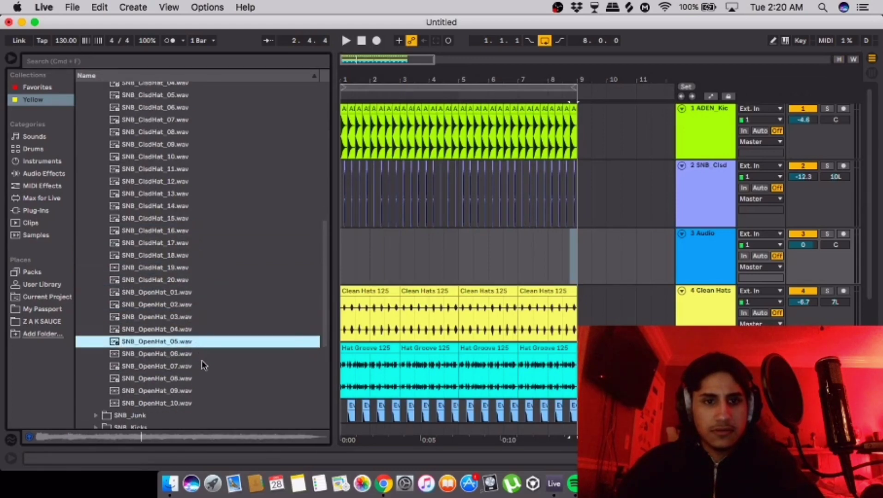
left_click(196, 356)
left_click(193, 367)
left_click(191, 379)
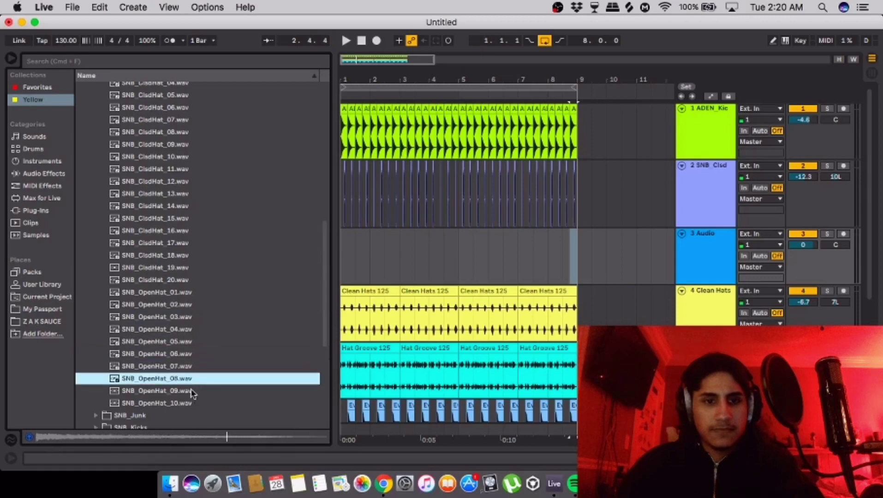
left_click(191, 401)
left_click(187, 377)
left_click(184, 368)
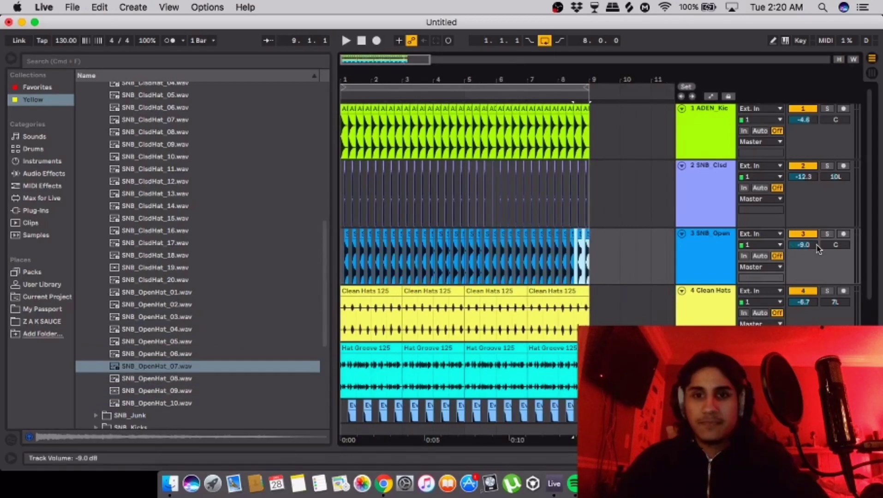
Play the beat, set the SNB_Open track's volume to -12.3 dB and stop playback.
key("space")
mouse_move(814, 245)
left_mouse_down()
mouse_move(814, 264)
mouse_move(803, 240)
left_mouse_up()
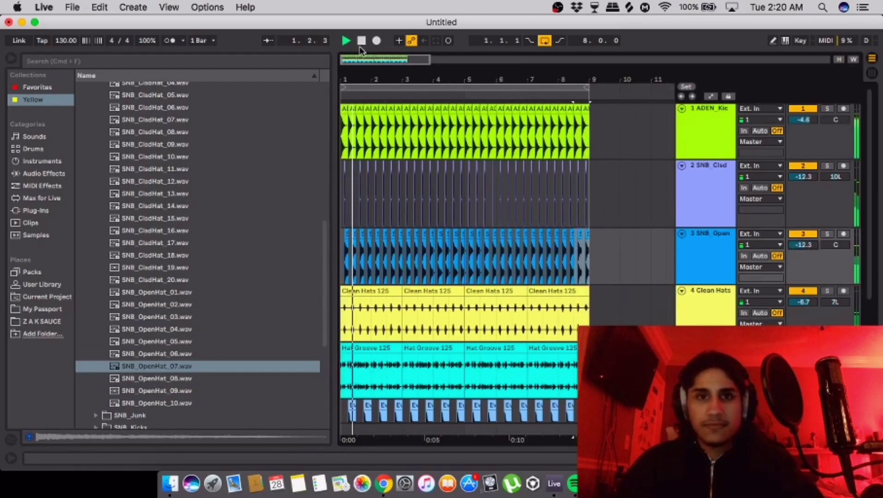
left_click(361, 42)
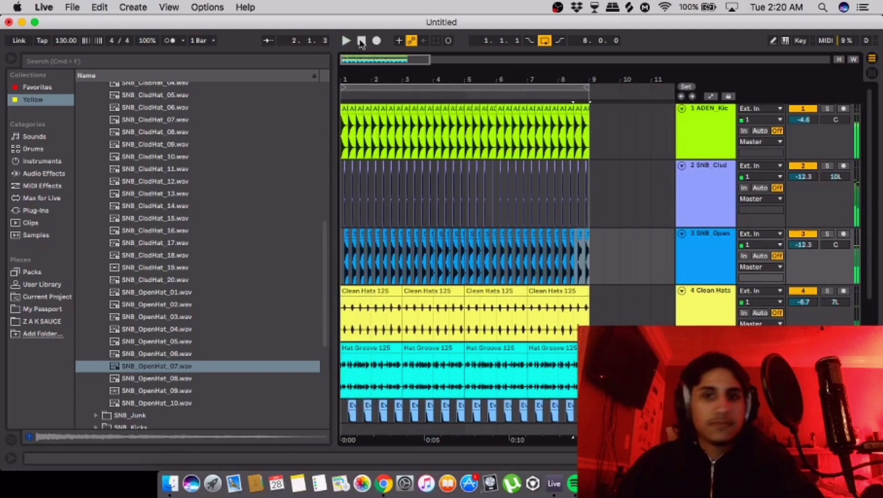
Insert a new audio track directly below the SNB_Open open-hat track.
right_click(697, 254)
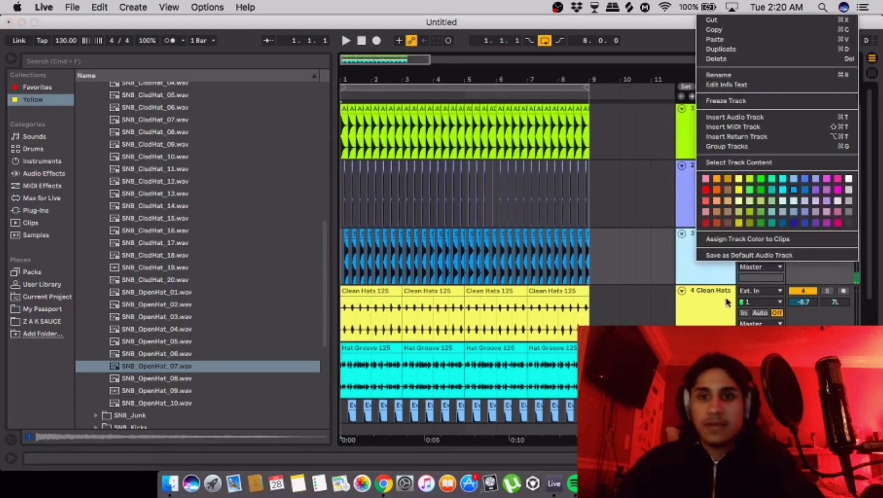
left_click(757, 118)
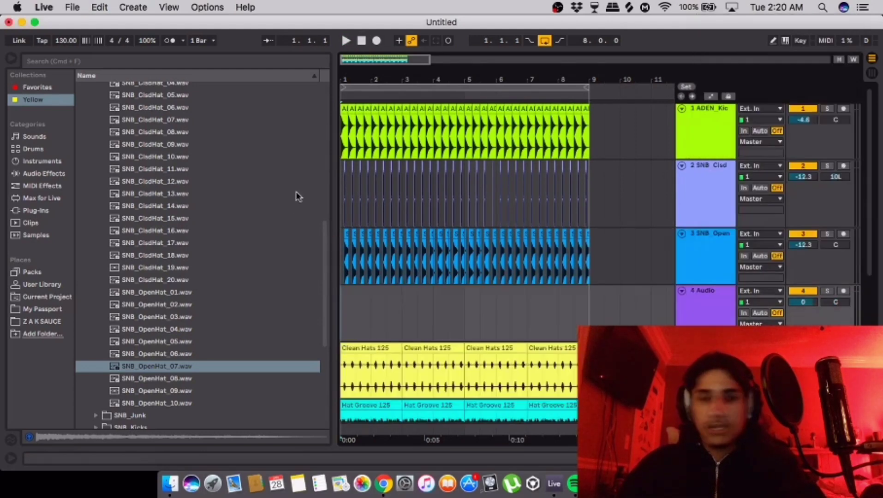
Close the SNB_HiHats folder, open SNB_Percussions and audition its one-shot samples.
scroll(118, 187, "up", 5)
left_click(95, 147)
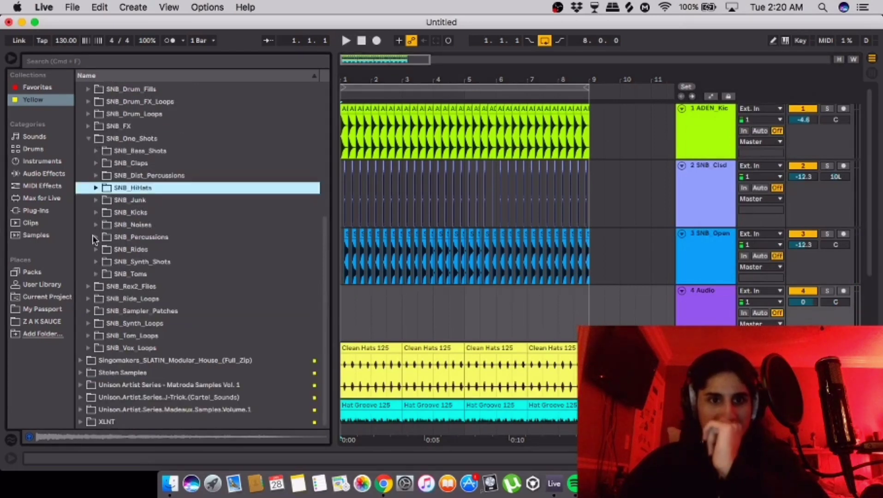
left_click(94, 236)
left_click(120, 262)
left_click(203, 372)
key("Down")
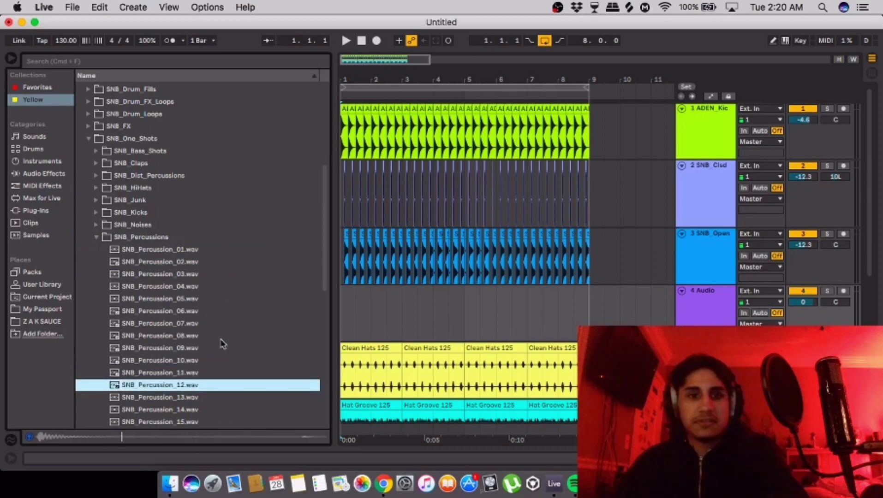
scroll(221, 340, "down", 2)
key("Down")
key("Down")
key("Down")
key("Down")
key("Down")
key("Down")
key("Down")
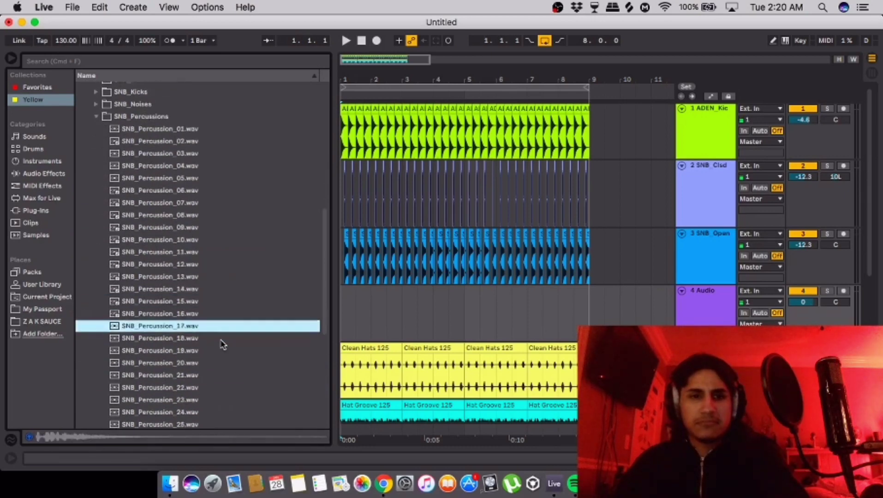
scroll(221, 344, "down", 4)
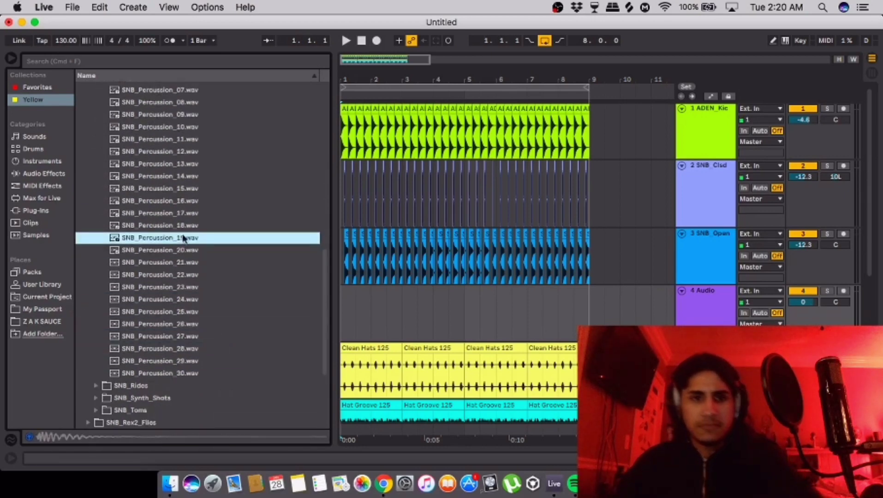
Place SNB_Percussion_19.wav at 1.2.4 on the new audio track and set that track's volume to -15.2 dB.
left_click_drag(183, 238, 356, 316)
key("plus")
key("plus")
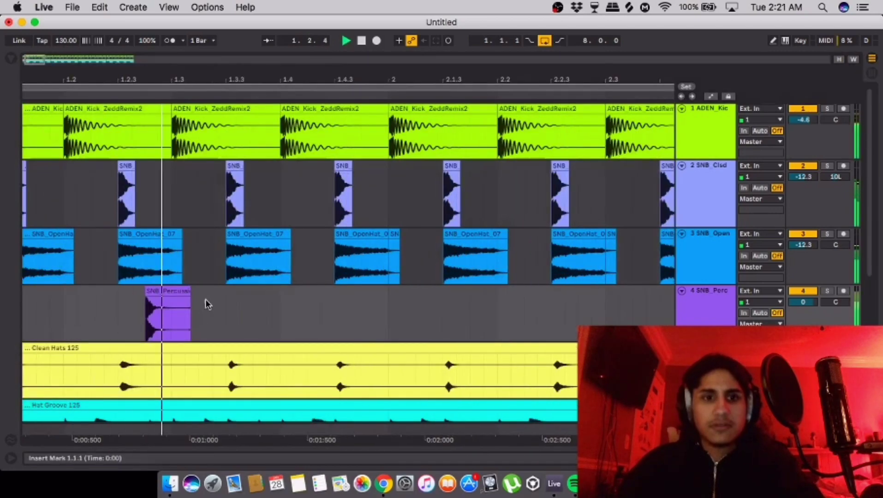
left_click(158, 289)
left_click_drag(803, 298, 806, 302)
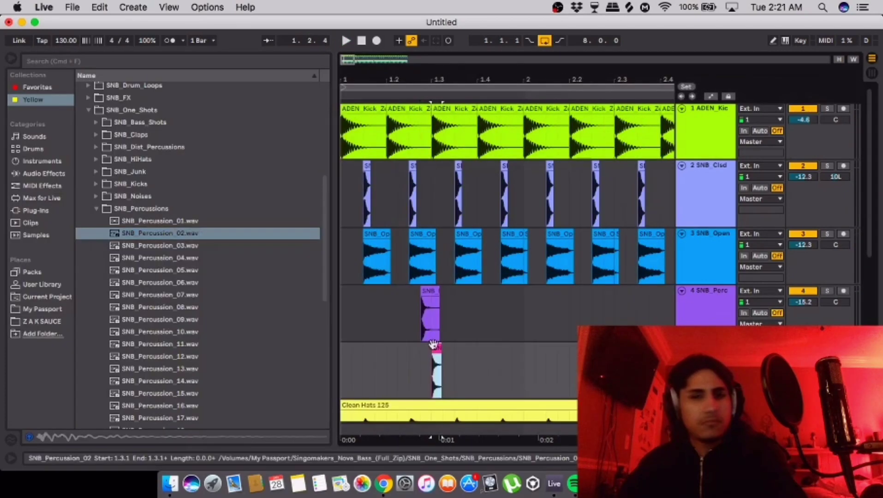
Move the SNB_Percussion_02 clip to 1.2.4 and delete the percussion clip on the track directly above it.
left_click_drag(433, 344, 424, 346)
left_click(212, 222)
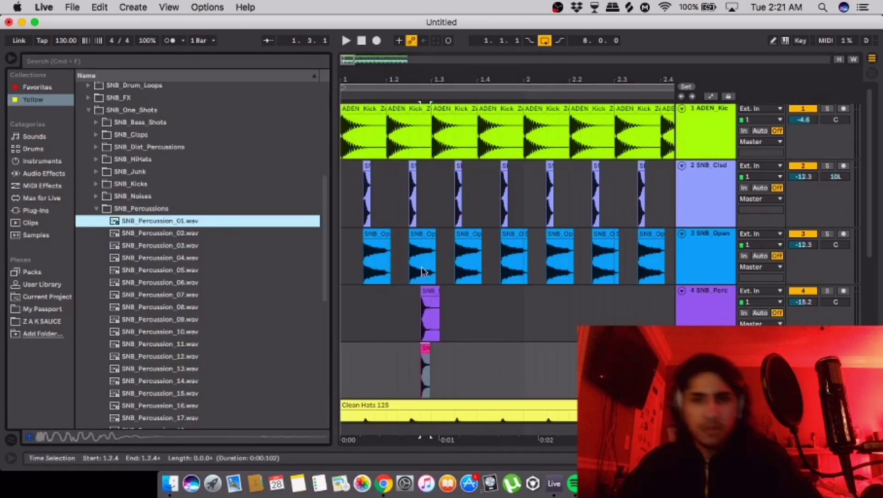
left_click(434, 293)
key("Delete")
Play the beat from 1.1.4 to hear the remaining percussion hit, and stop playback.
key("space")
left_click(379, 302)
key("space")
key("space")
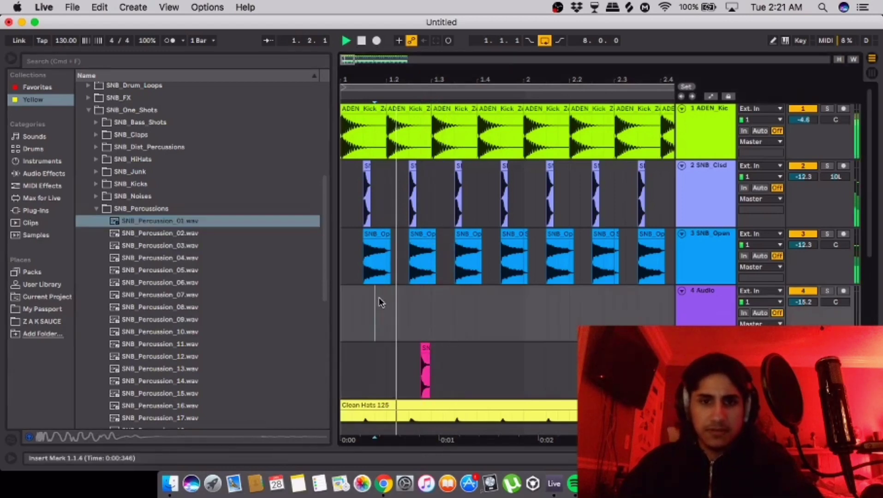
key("space")
Move the percussion clip up onto track 4 at 1.2.4 and delete the emptied audio track below it.
key("plus")
key("plus")
key("plus")
key("plus")
key("plus")
key("plus")
key("minus")
key("minus")
key("minus")
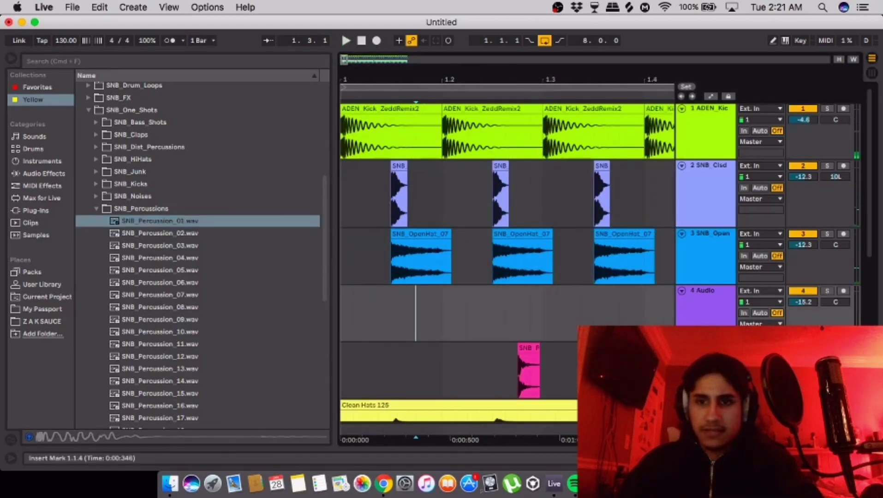
key("minus")
left_click_drag(451, 350, 452, 291)
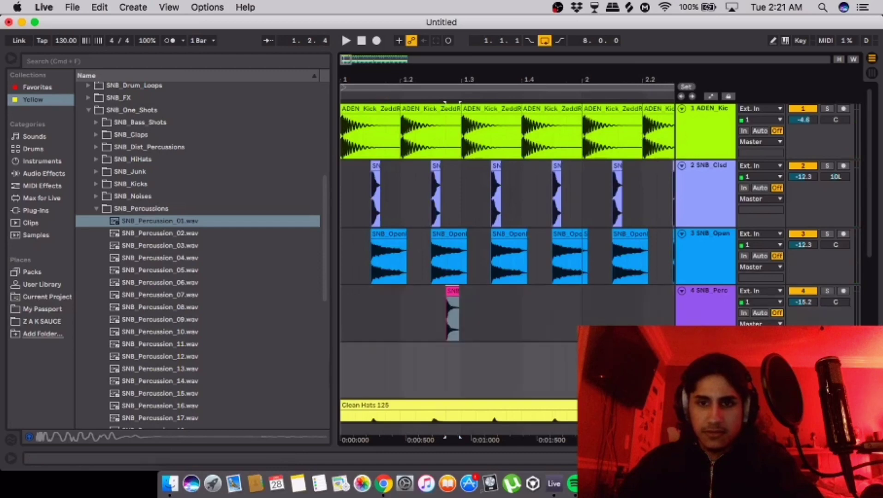
key("Delete")
Copy the percussion clip to 1.3.2, set its track's volume to -12.2 dB and play the beat from 1.1.1.
left_click(346, 312)
key("space")
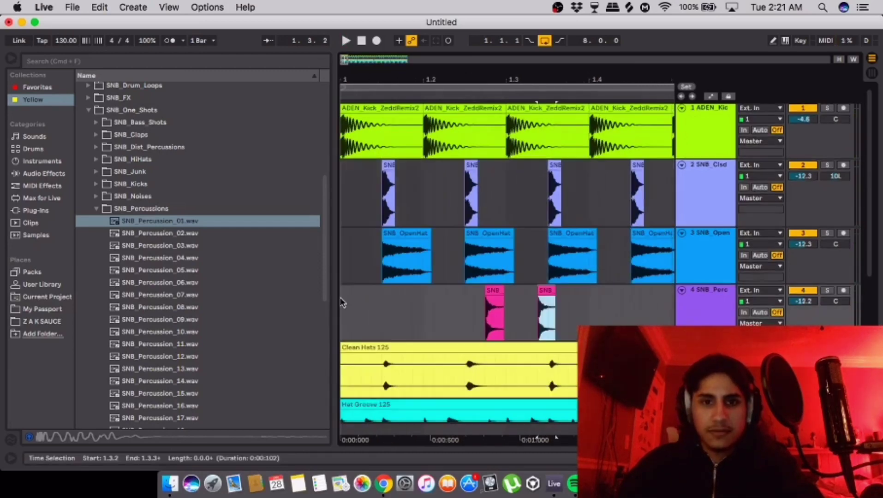
left_click(341, 303)
key("space")
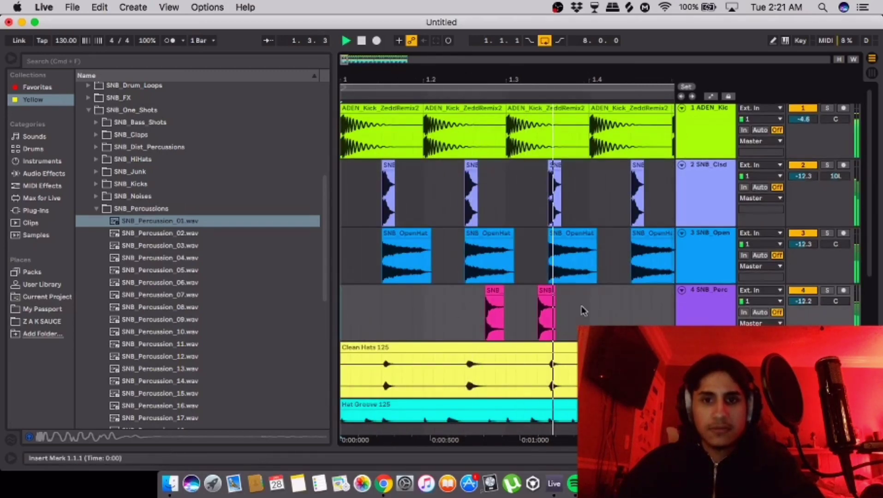
key("space")
Audition the SNB_Dist_Percussions samples up to SNB_Dist_Perc_10.wav and close that folder.
left_click(547, 293)
key("plus")
key("plus")
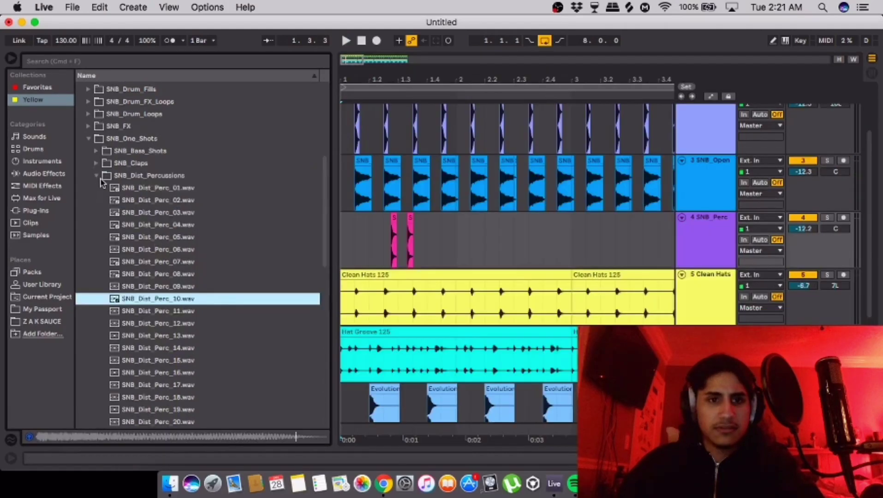
left_click(100, 179)
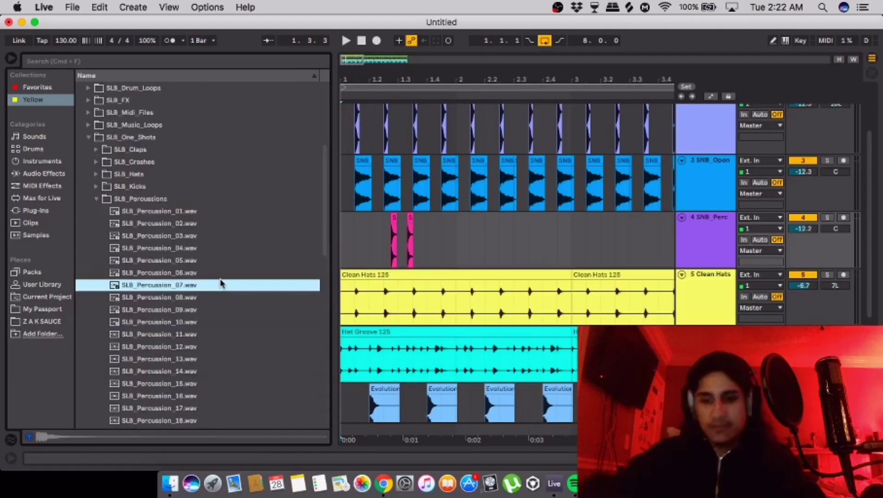
Audition the SLB_Percussions one-shots from SLB_Percussion_08.wav to SLB_Percussion_28.wav and return to SLB_Percussion_27.wav.
key("Down")
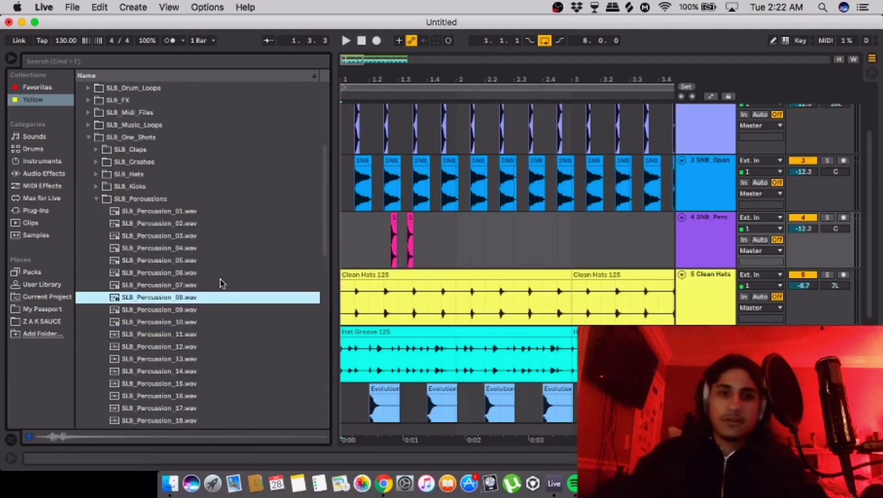
key("Down")
key("Down")
key("Down")
key("Down")
key("Down")
key("Down")
key("Down")
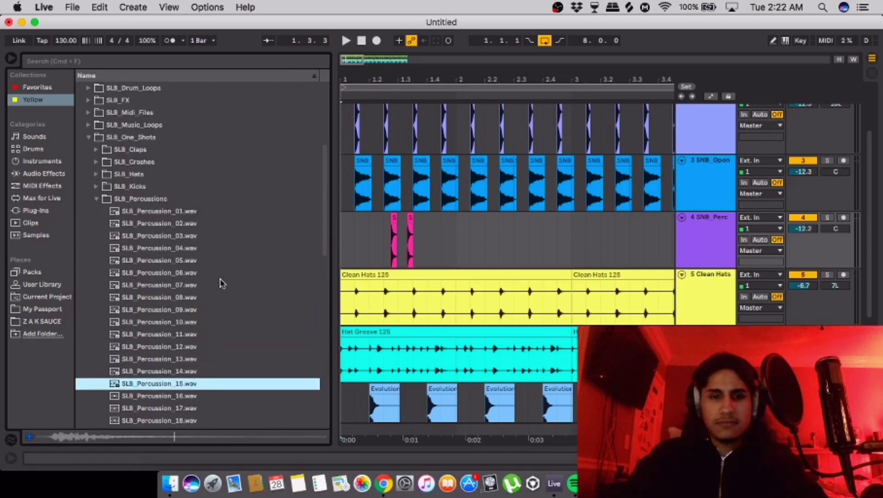
key("Down")
key("Down")
key("Down")
key("Down")
key("Down")
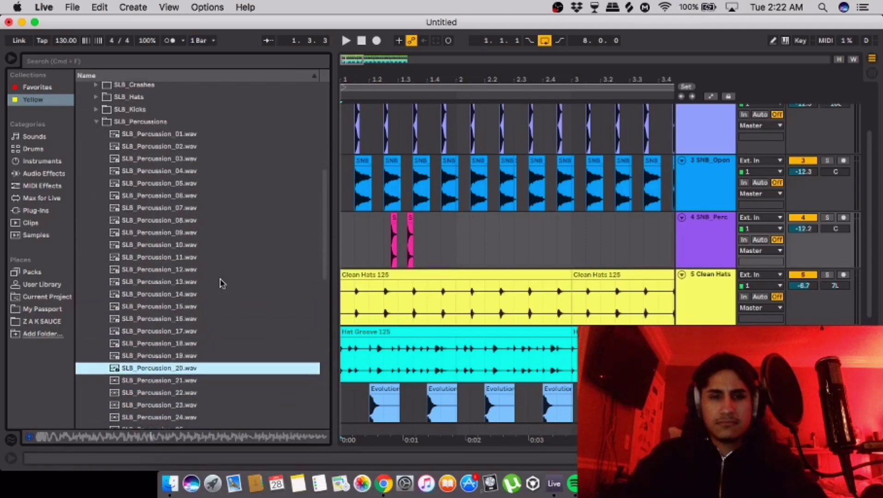
key("Down")
key("Down")
key("Down")
key("Down")
key("Down")
key("Down")
key("Down")
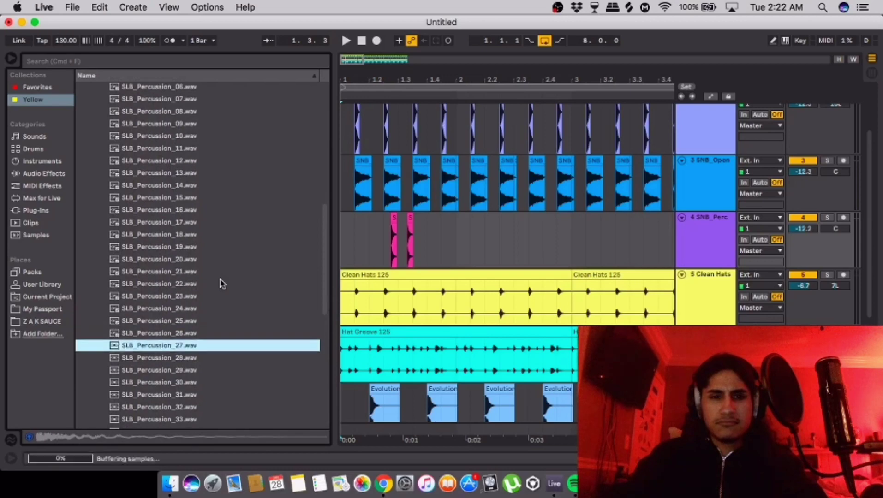
key("Down")
key("Up")
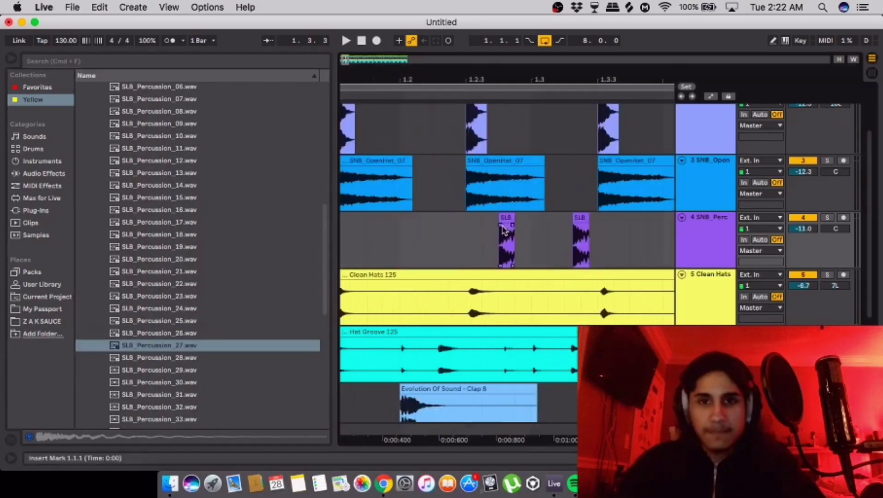
Nudge the first SLB_Percussion_27 clip slightly later than 1.2.4 and play the pattern.
scroll(500, 218, "up", 3)
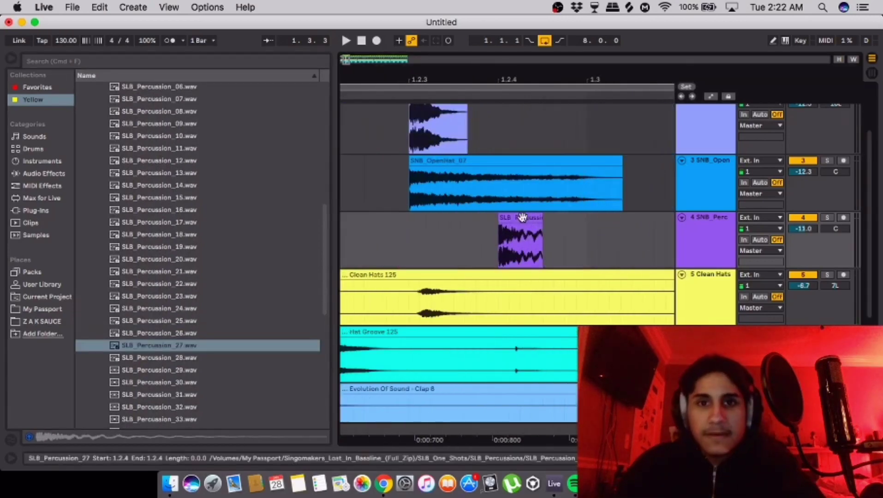
mouse_move(522, 217)
left_mouse_down()
mouse_move(544, 226)
mouse_move(533, 220)
left_mouse_up()
key("minus")
key("minus")
key("minus")
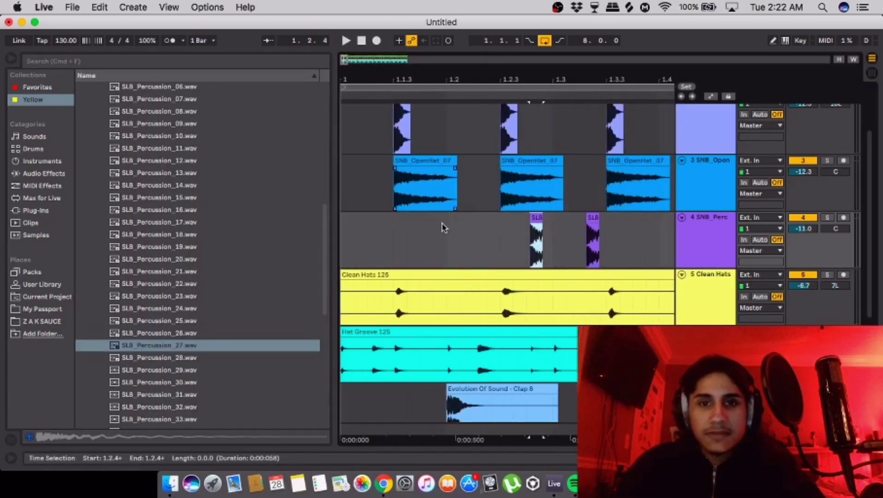
key("space")
key("space")
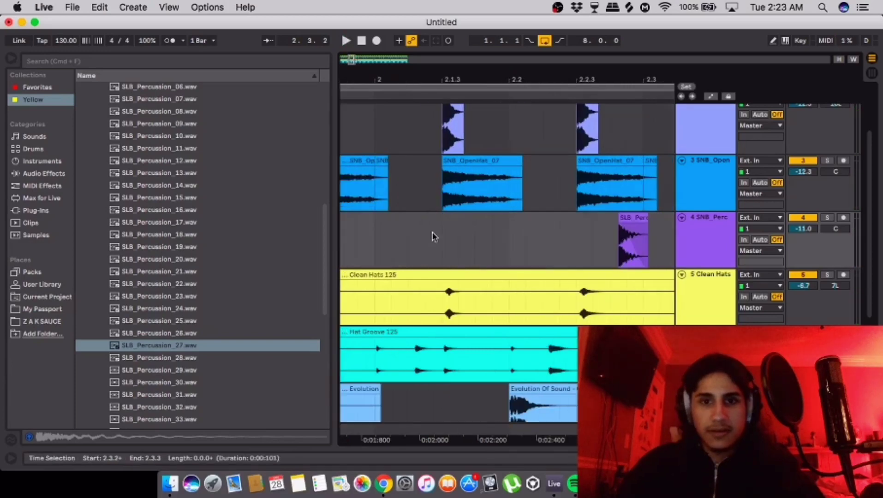
Play the percussion from 2.1.2 and repeat its two-bar pattern across all eight bars.
left_click(433, 237)
key("space")
key("minus")
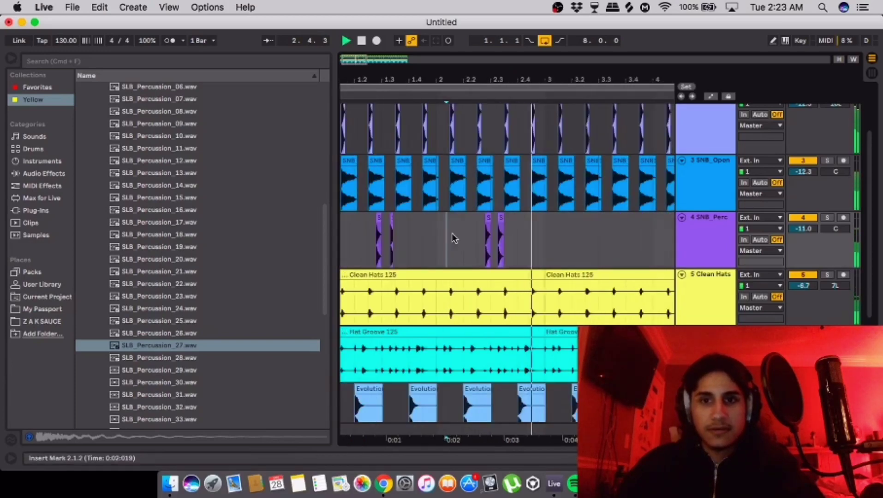
key("minus")
key("space")
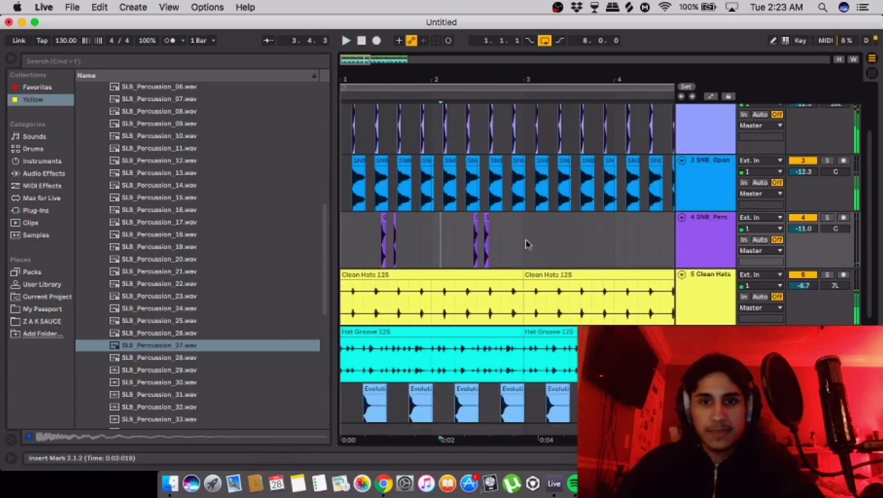
left_click_drag(523, 239, 398, 244)
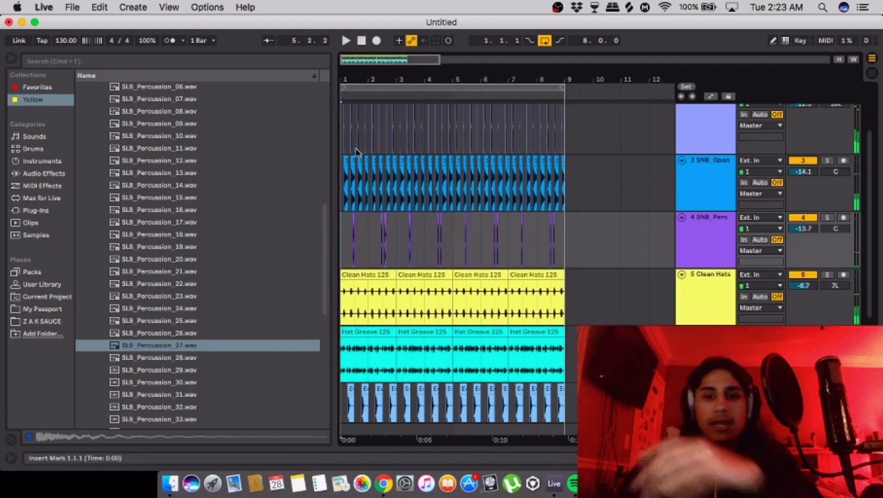
Insert a new audio track directly below the Evolution clap track.
scroll(650, 278, "down", 3)
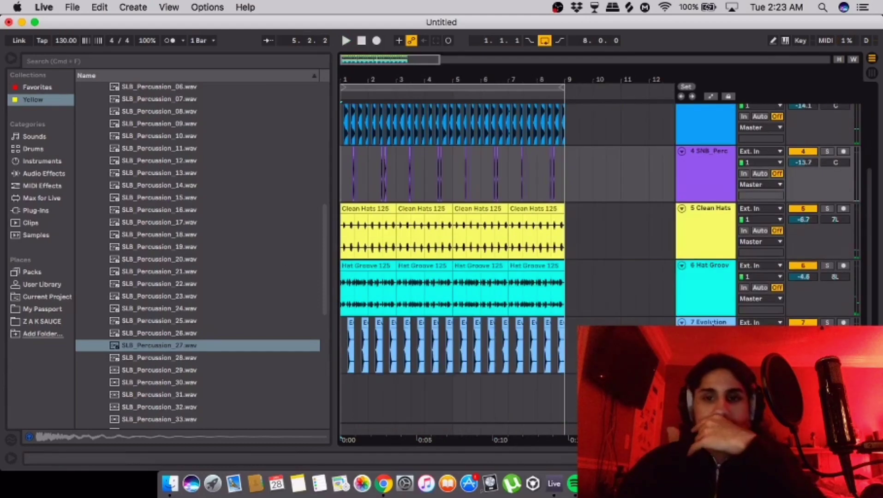
left_click(705, 323)
right_click(720, 108)
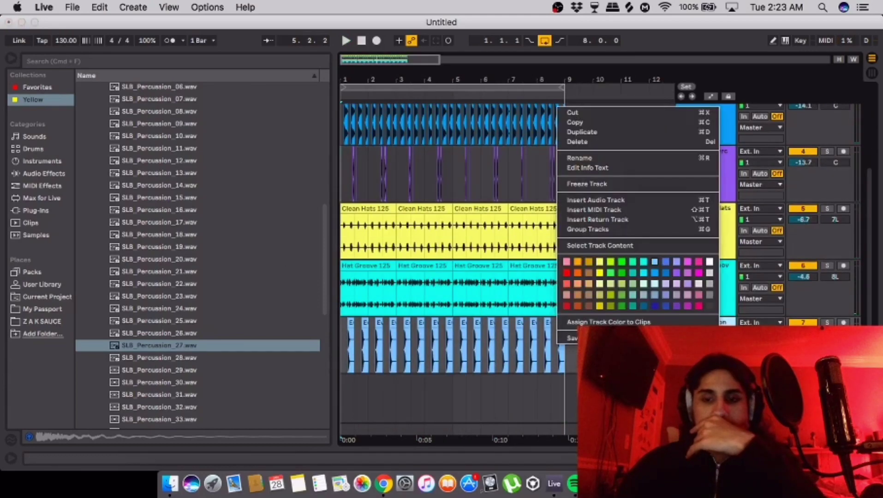
left_click(645, 203)
Close the SLB_One_Shots folder, open SLB_Top_Drum_Loops inside SLB_Drum_Loops and audition its loops.
key("Left")
key("Left")
key("Left")
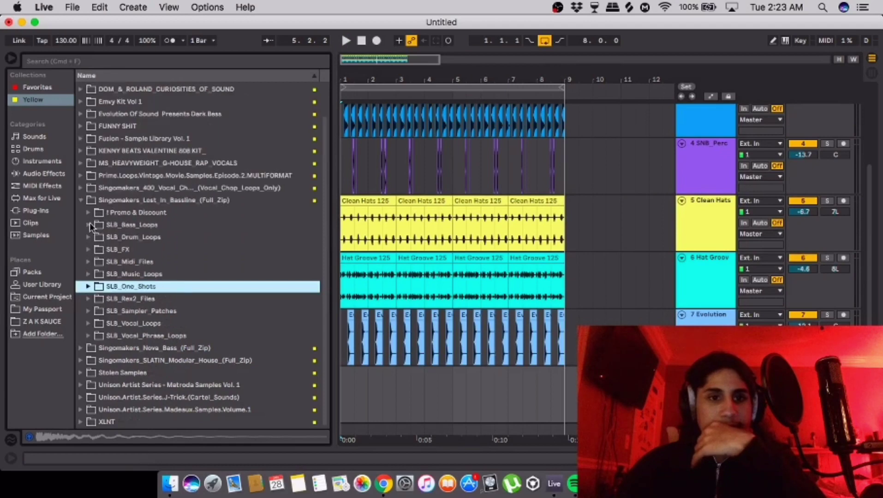
left_click(89, 237)
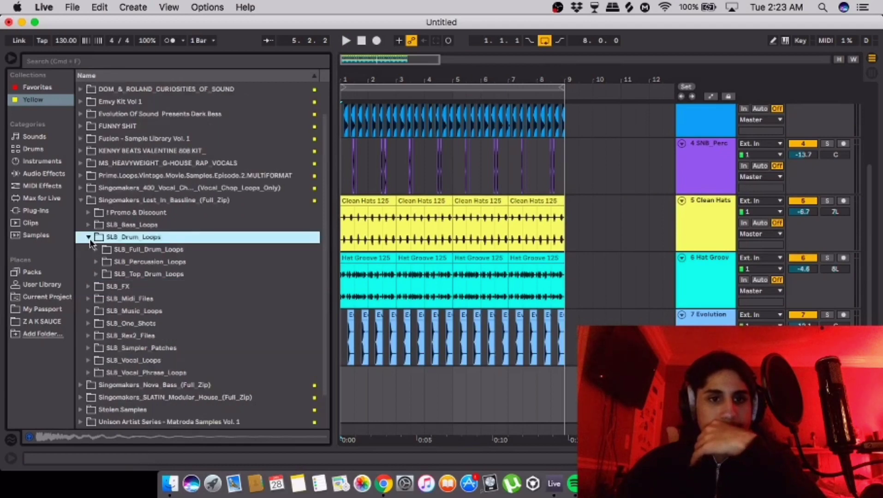
left_click(96, 274)
left_click(216, 301)
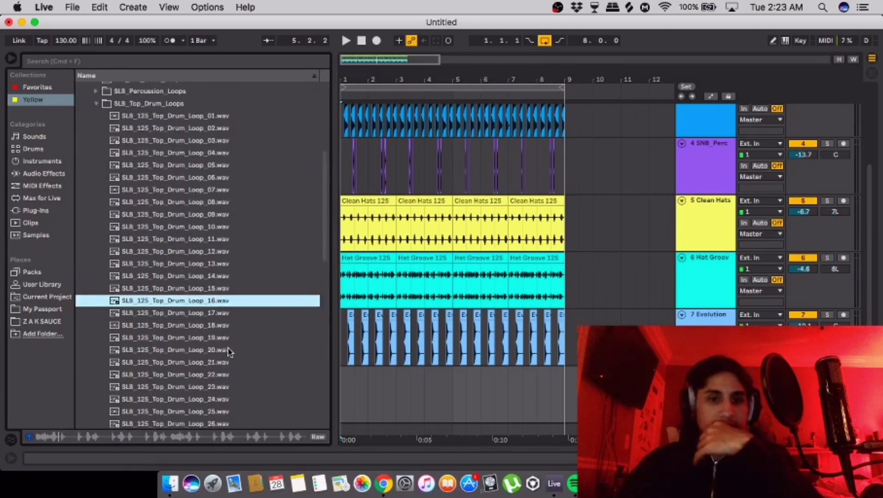
scroll(229, 352, "down", 3)
left_click(231, 337)
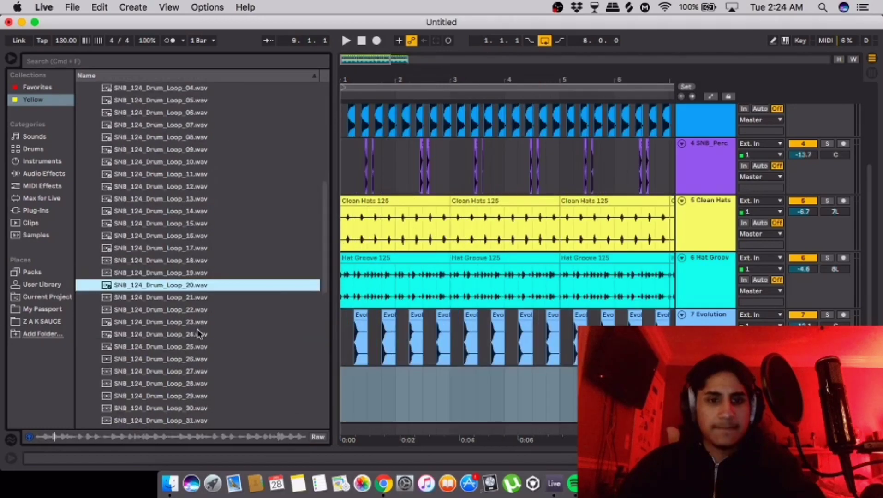
Audition the SNB_124_Drum_Loop samples, including SNB_124_Drum_Loop_24.wav and SNB_124_Drum_Loop_26.wav.
left_click(199, 333)
left_click(201, 360)
scroll(198, 362, "down", 3)
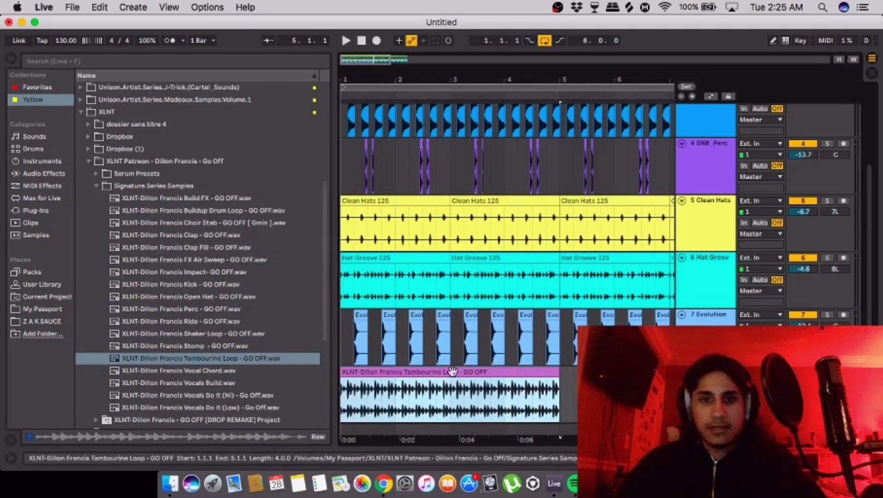
Duplicate the four-bar Tambourine Loop clip from bar 5 so it fills all eight bars.
key("minus")
key("minus")
key("super+d")
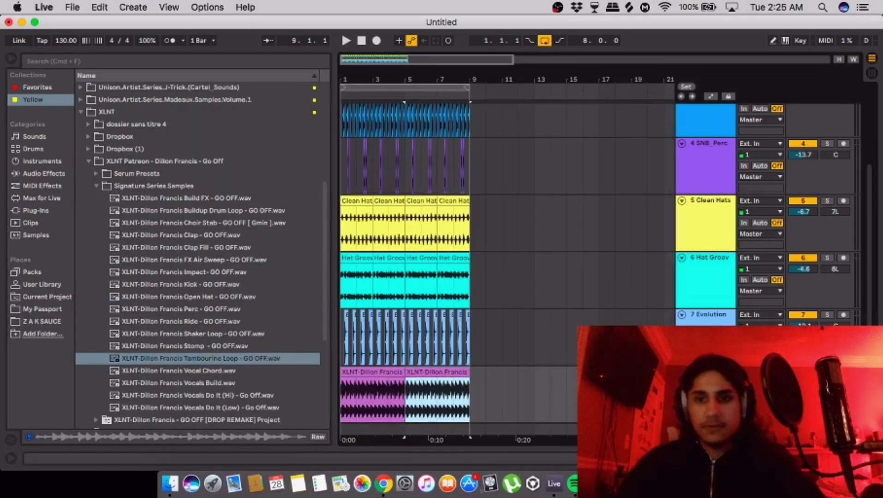
Play the beat with the tambourine loop, set its track's volume to -15.6 dB and stop playback.
key("space")
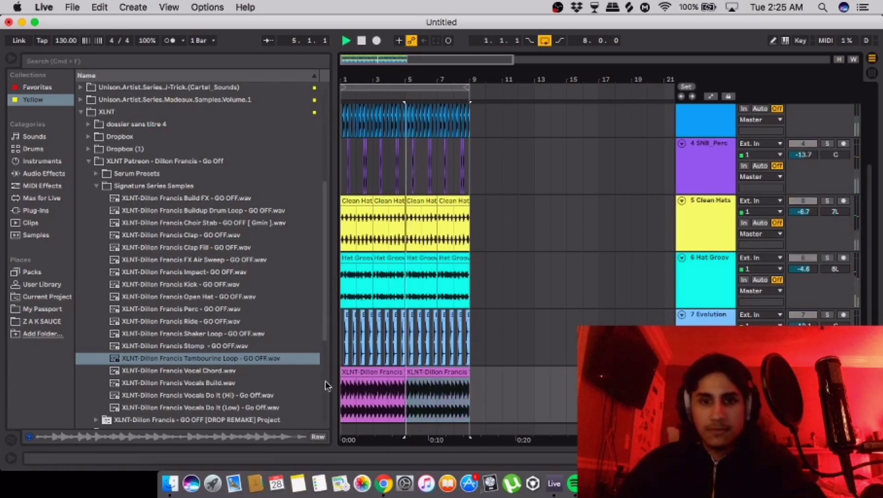
left_click(347, 393)
left_click(347, 393)
key("space")
key("space")
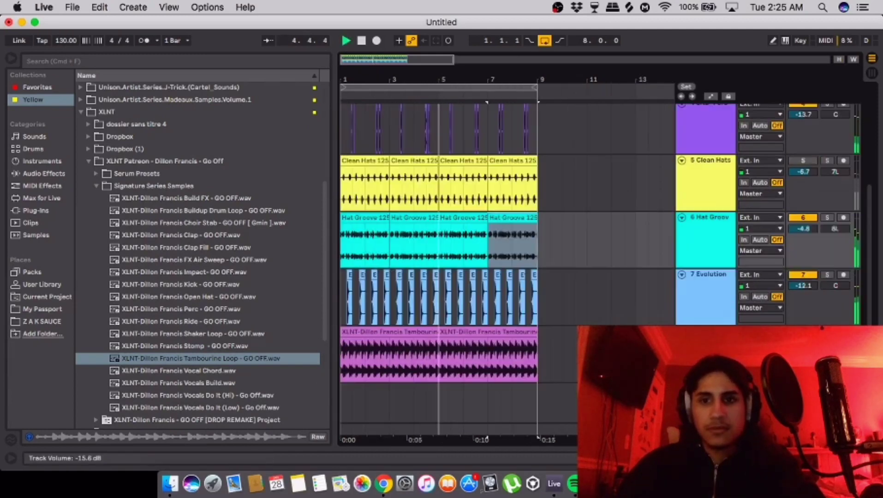
key("space")
Add LFOTool from Favorites to the tambourine track, load its "When u got a fat" sidechain preset and close the plug-in window.
left_click(39, 89)
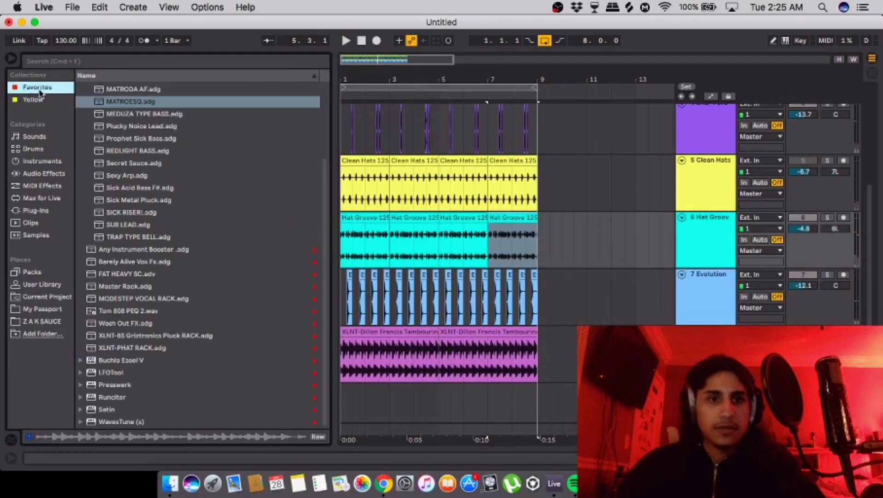
left_click_drag(114, 371, 415, 355)
left_click(461, 48)
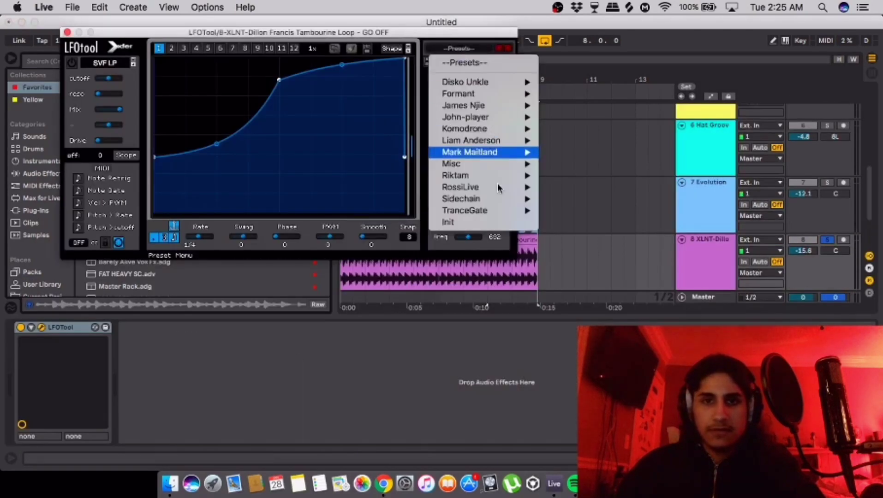
mouse_move(494, 200)
left_click(567, 268)
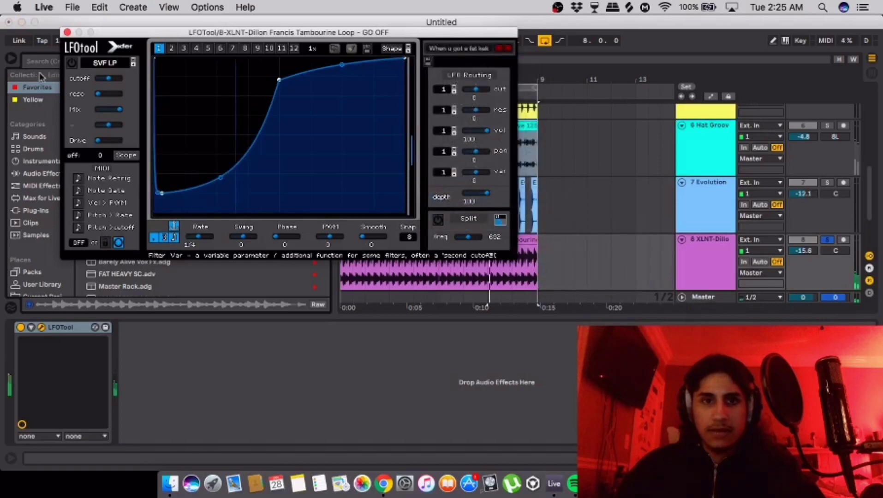
left_click(68, 32)
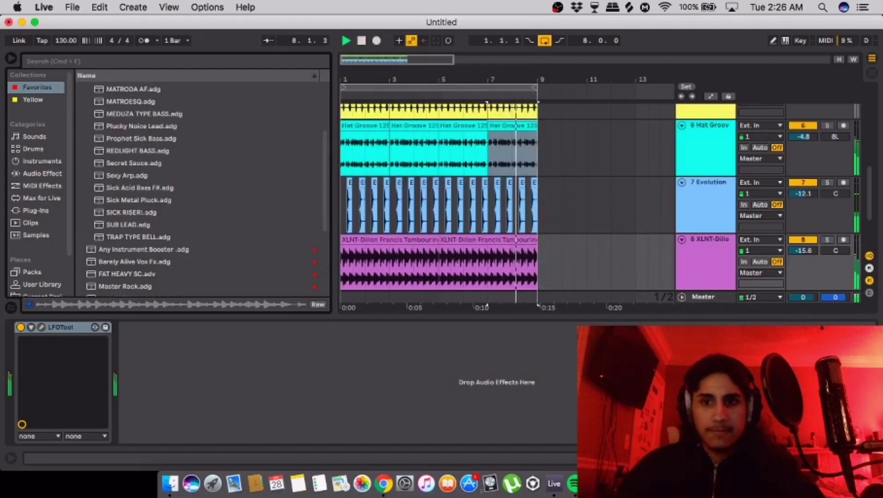
Hide the device view below the arrangement and stop playback.
key("super+alt+l")
key("plus")
key("space")
Insert an empty MIDI track above the kick track at the start of the track list.
scroll(700, 322, "up", 5)
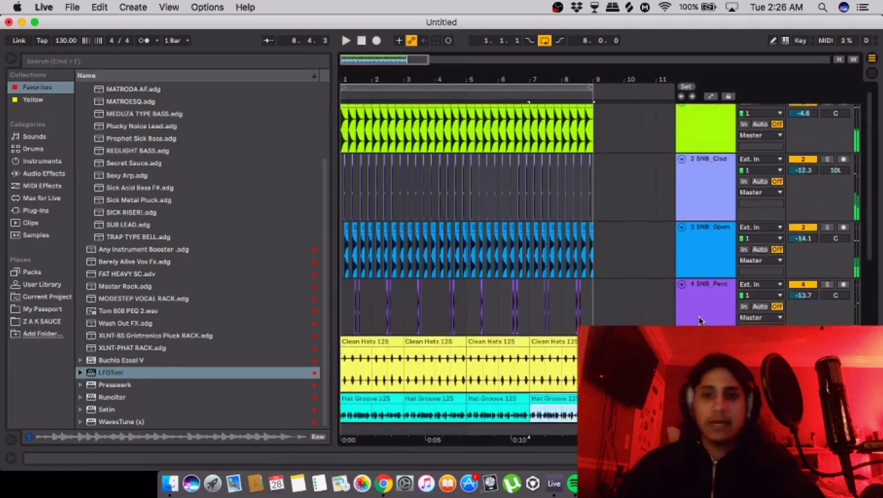
scroll(699, 321, "down", 3)
left_click(699, 414)
scroll(690, 105, "up", 3)
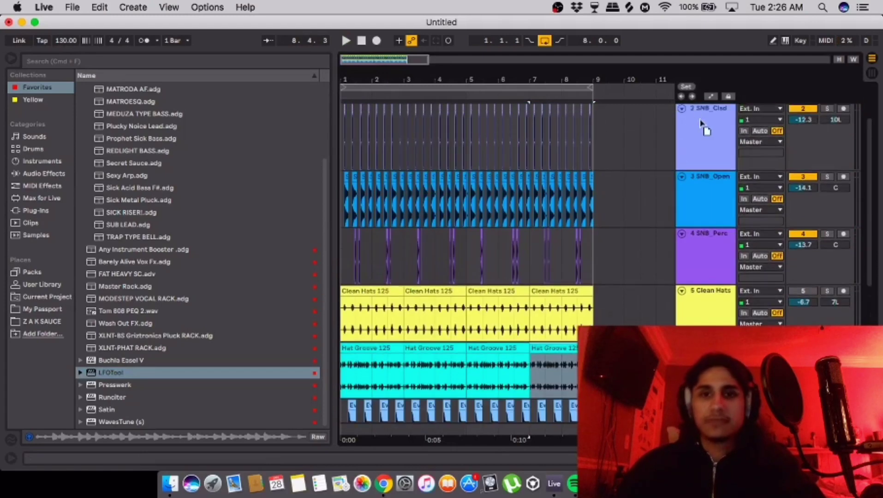
left_click_drag(717, 102, 712, 109)
key("minus")
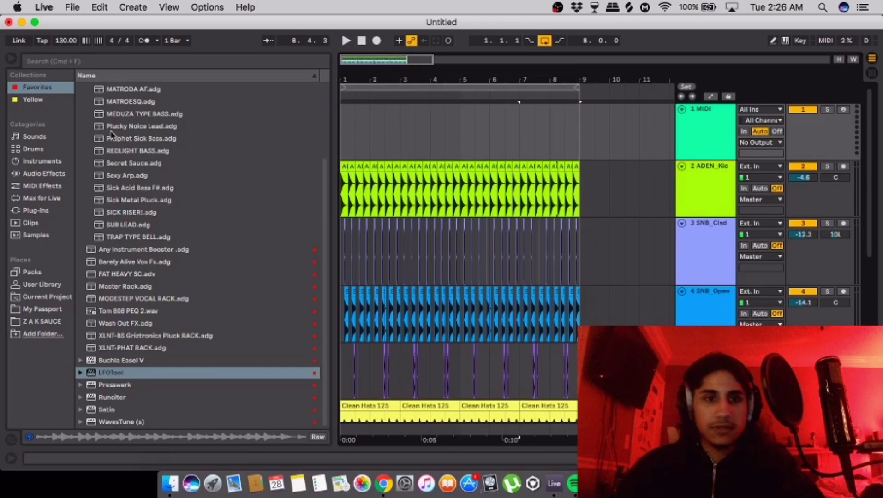
Load the FATTY MCWUB.adg preset from the Sick PreMade Stuff folder onto the new MIDI track and hide its device view.
scroll(111, 134, "up", 3)
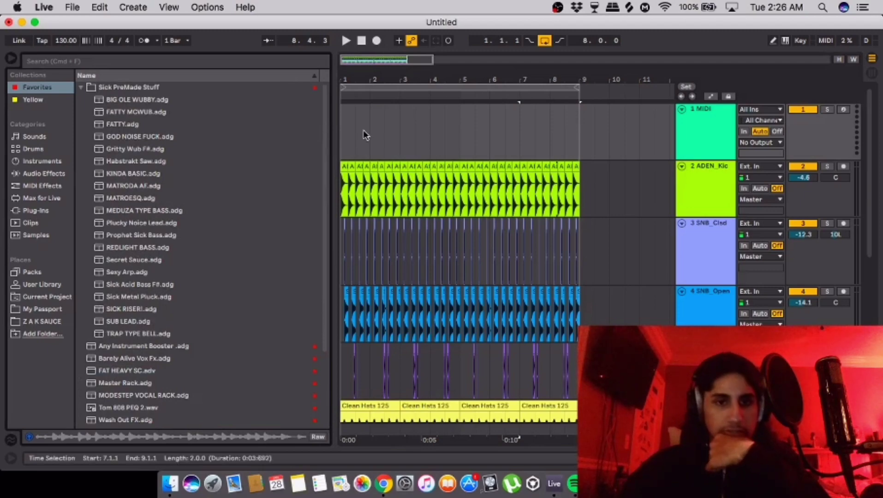
left_click_drag(366, 61, 366, 76)
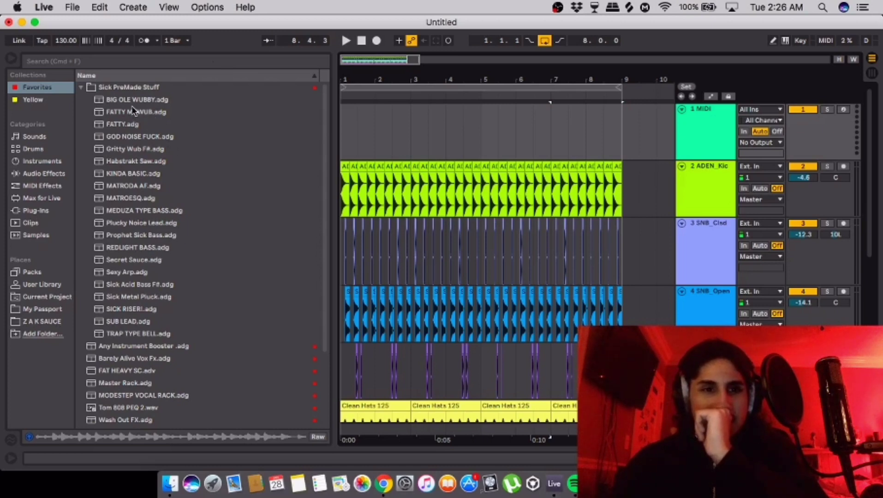
left_click_drag(138, 113, 174, 121)
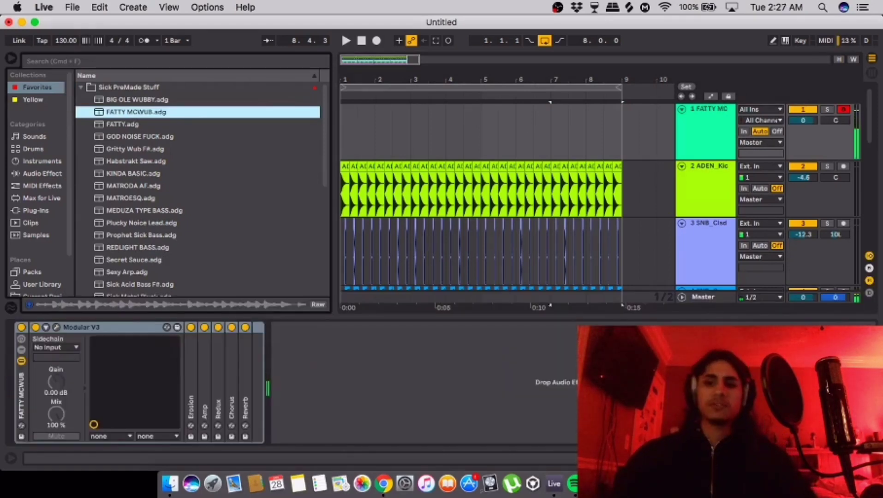
key("super+alt+l")
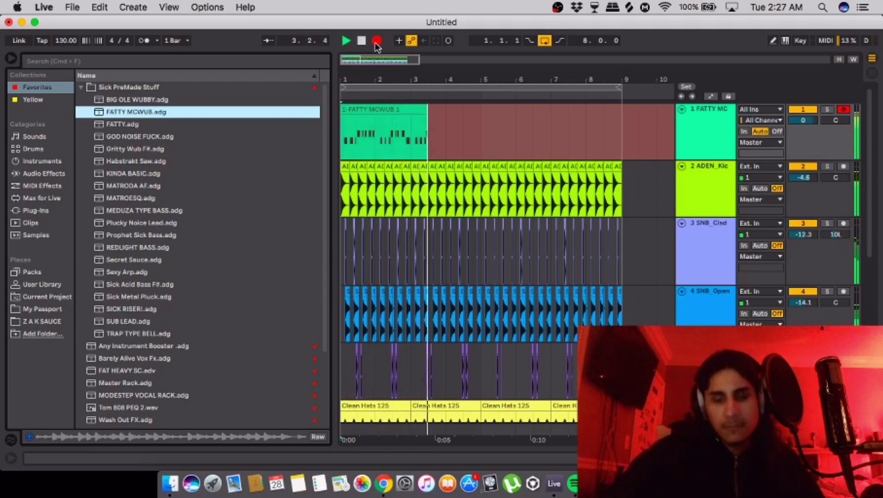
Finish recording the bassline on the FATTY MCWUB track, quantize the two-bar clip's notes and play it back.
key("space")
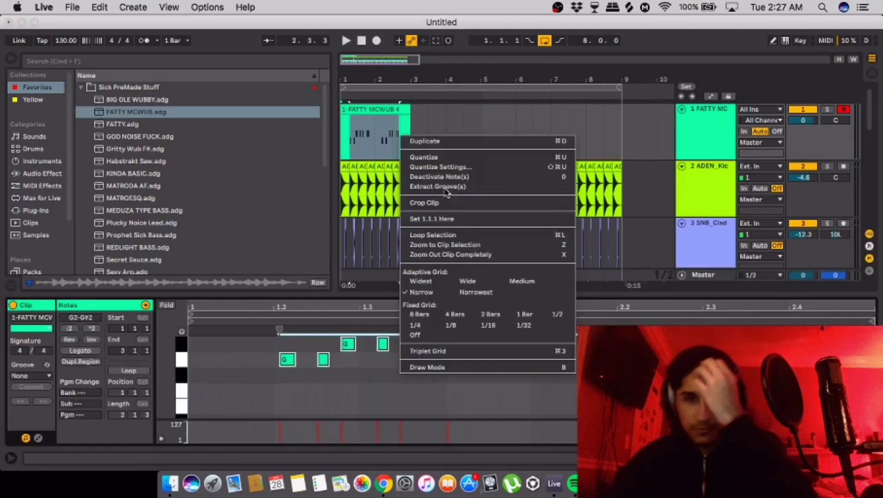
left_click(443, 157)
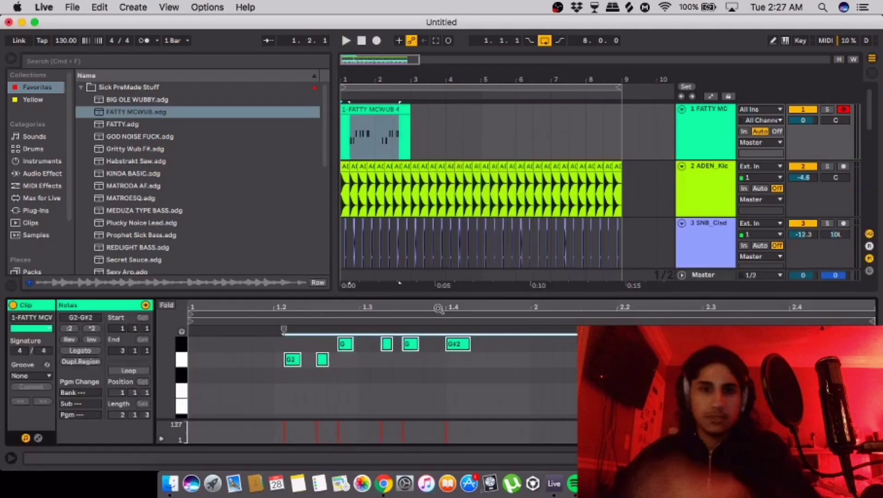
key("space")
key("space")
Align the first G2 note with beat 1.2, lengthen the first two G2 notes and play the bass clip.
left_click(296, 387)
mouse_move(293, 360)
left_mouse_down()
mouse_move(286, 361)
mouse_move(331, 361)
mouse_move(309, 363)
left_mouse_up()
key("space")
key("space")
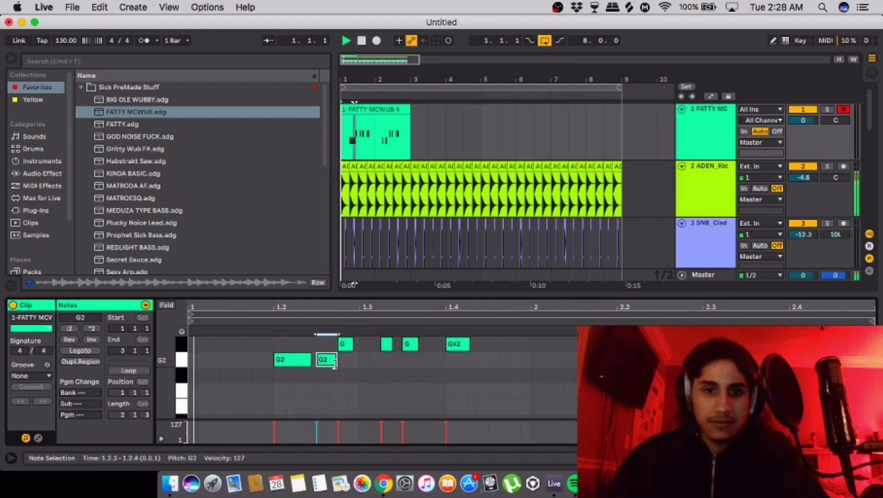
Lengthen the matching G2 notes in bar 2 of the bass clip, checking them with playback.
left_click(574, 378)
key("space")
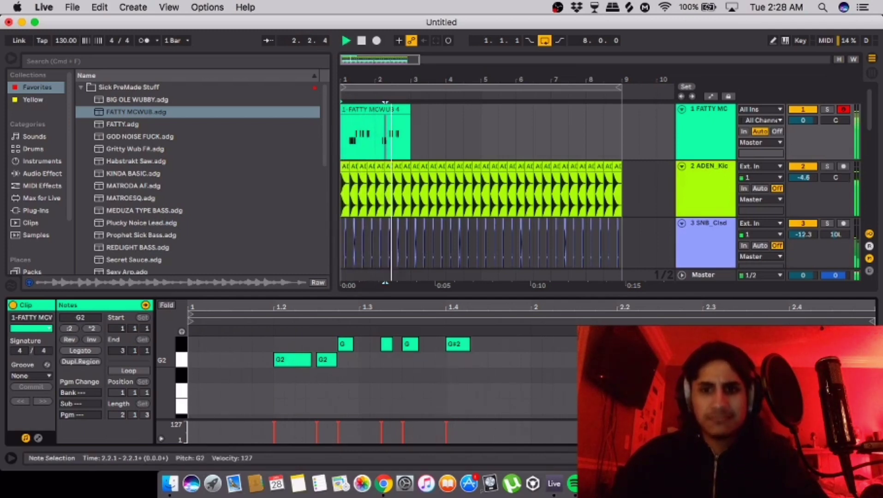
key("space")
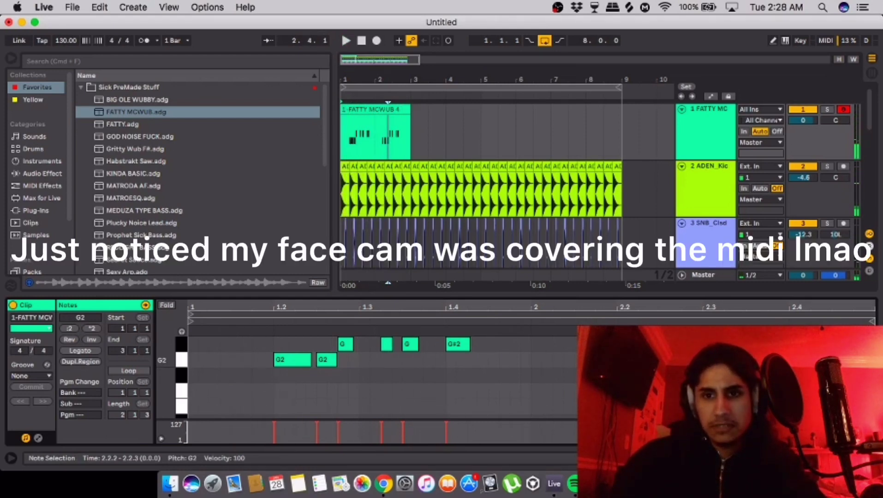
key("space")
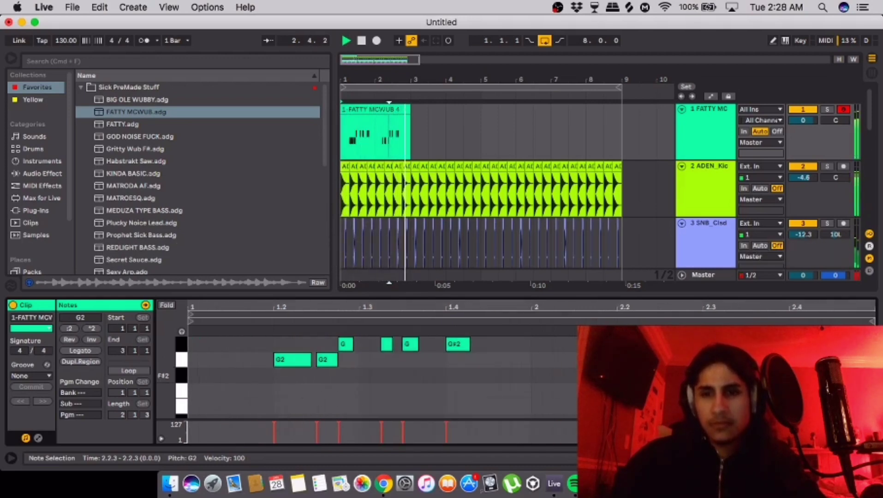
Adjust the G#2 notes near the end of bar 2 and set the FATTY MCWUB track's volume to -2.0 dB.
left_click(779, 344)
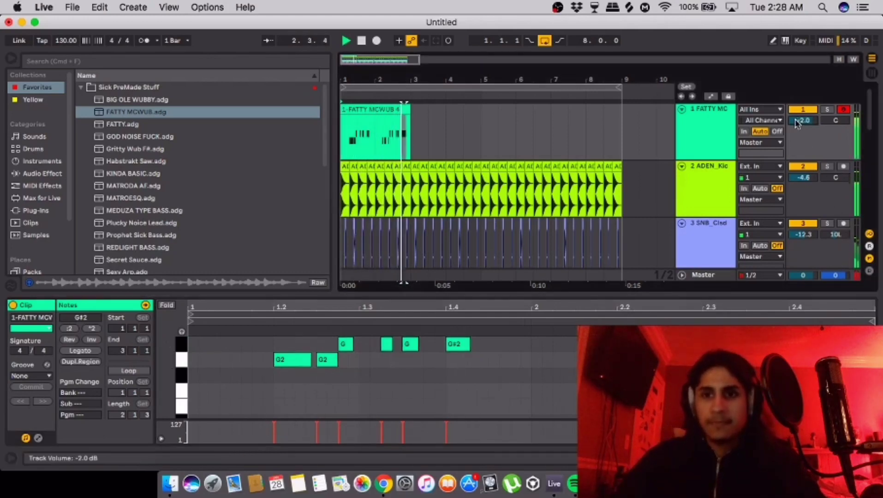
left_click_drag(802, 121, 803, 129)
left_click(757, 345)
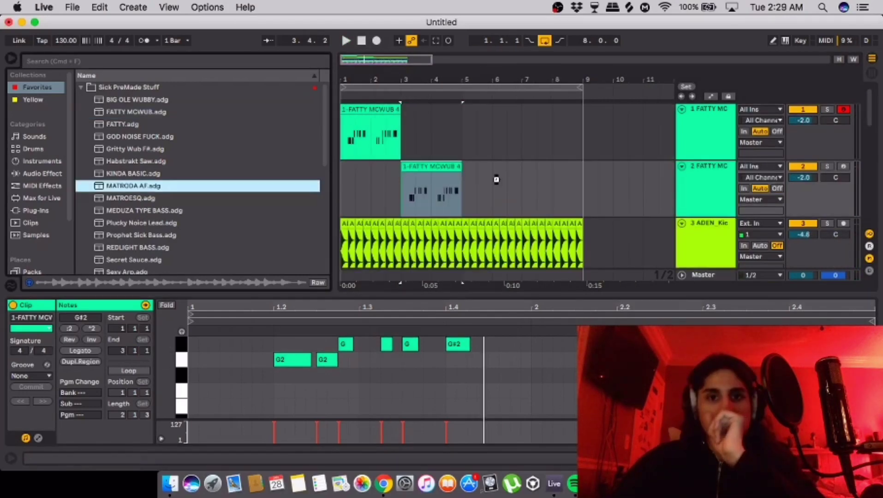
Load MATRODA AF.adg onto the duplicated bass track, close its Serum window, set the volume to -3.8 dB and play from bar 1.
left_click_drag(495, 180, 494, 180)
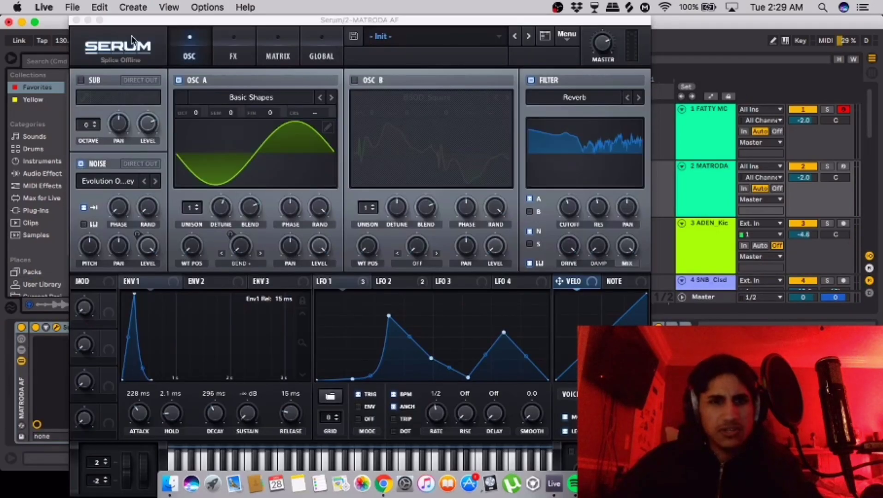
left_click(76, 20)
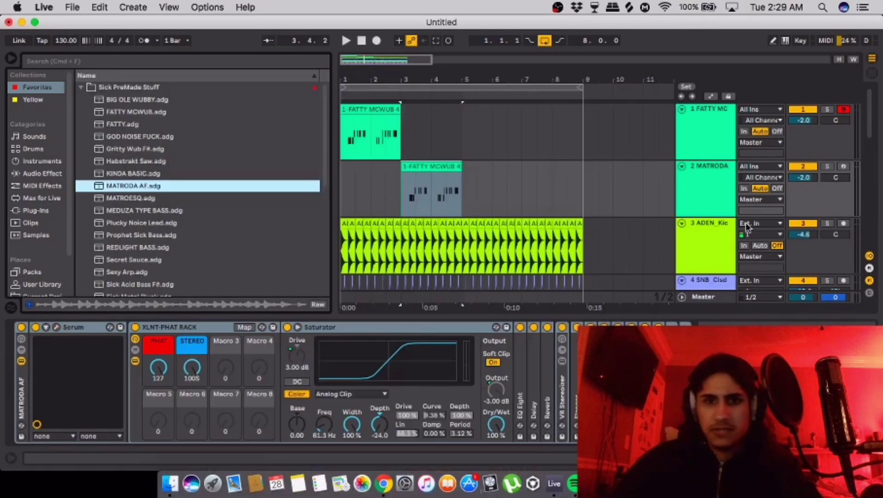
left_click_drag(803, 177, 803, 184)
left_click(346, 189)
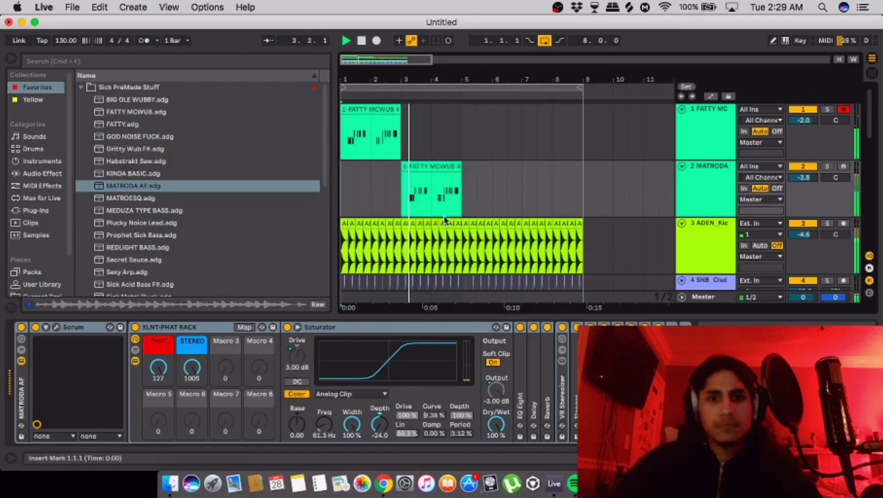
Transpose all notes in the MATRODA track's bar-3 clip down two octaves and play it back.
double_click(421, 166)
key("space")
key("super+a")
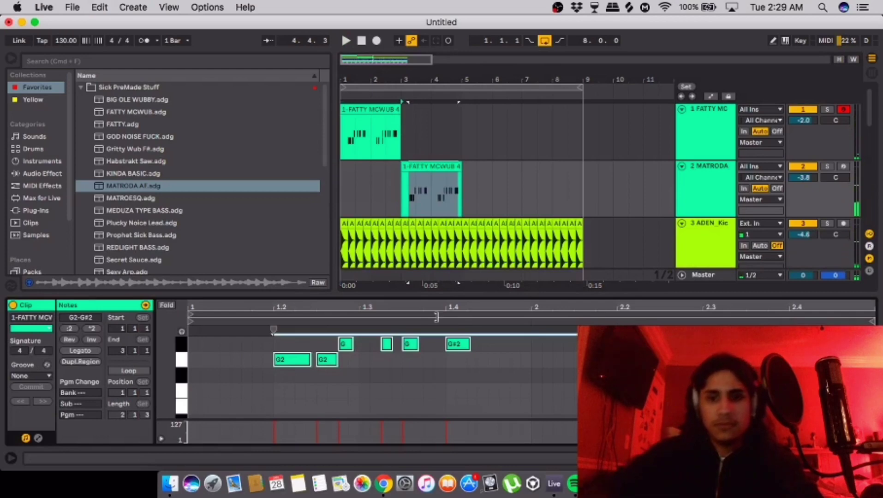
key("shift+Down")
key("shift+Down")
key("space")
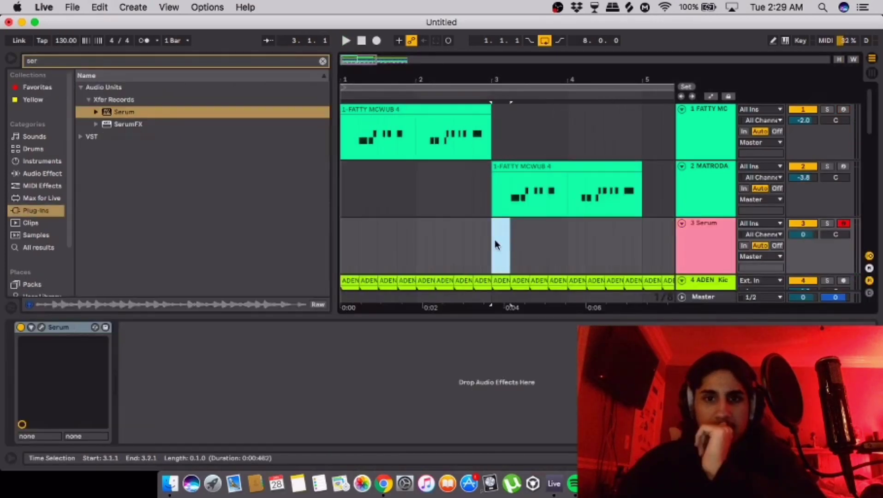
Insert a one-beat MIDI clip at bar 1 on the Serum track and open its notes.
right_click(495, 240)
left_click(484, 239)
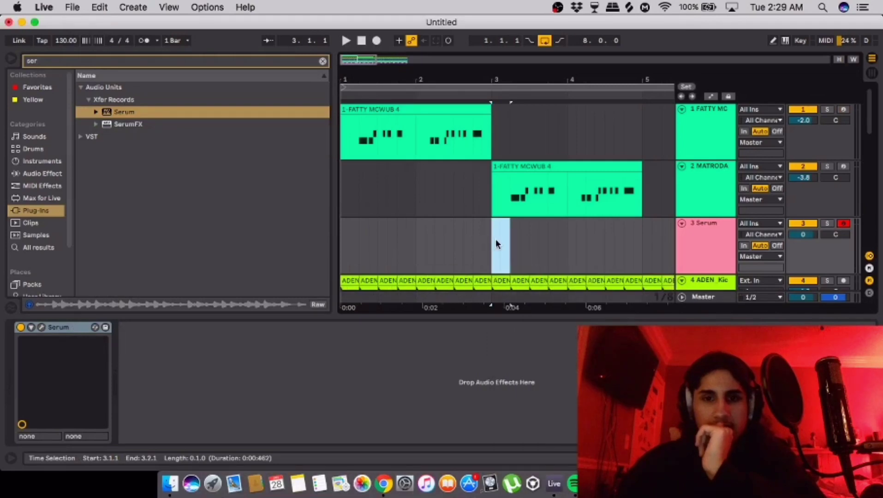
left_click_drag(345, 242, 357, 244)
right_click(358, 244)
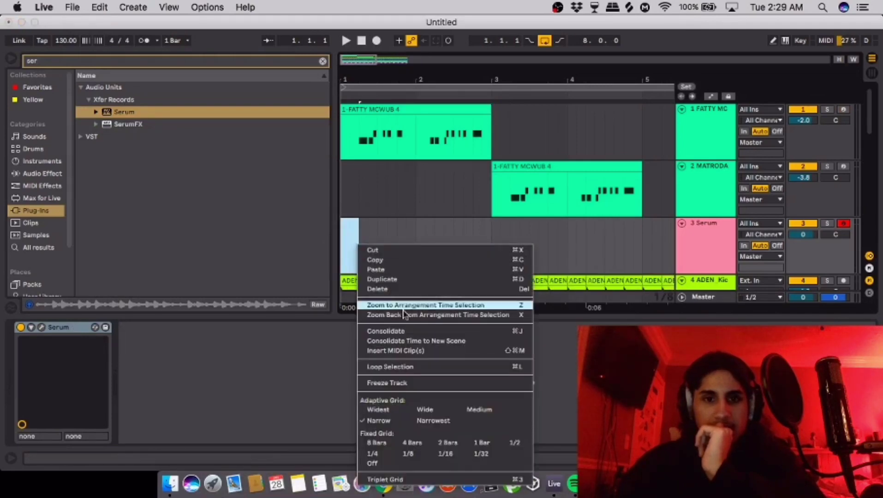
left_click(410, 352)
left_click(367, 106)
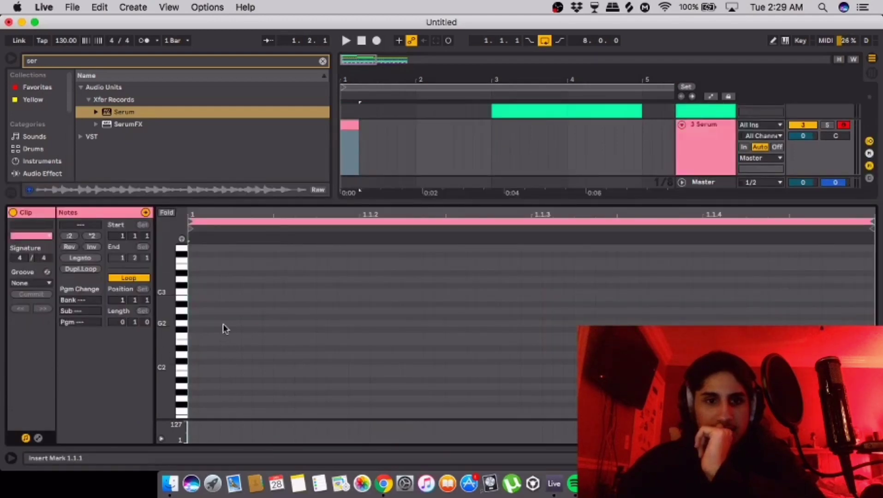
Add a single G2 note filling the whole one-beat Serum clip and play it with the beat.
double_click(223, 323)
left_click_drag(223, 323, 195, 327)
left_click(91, 257)
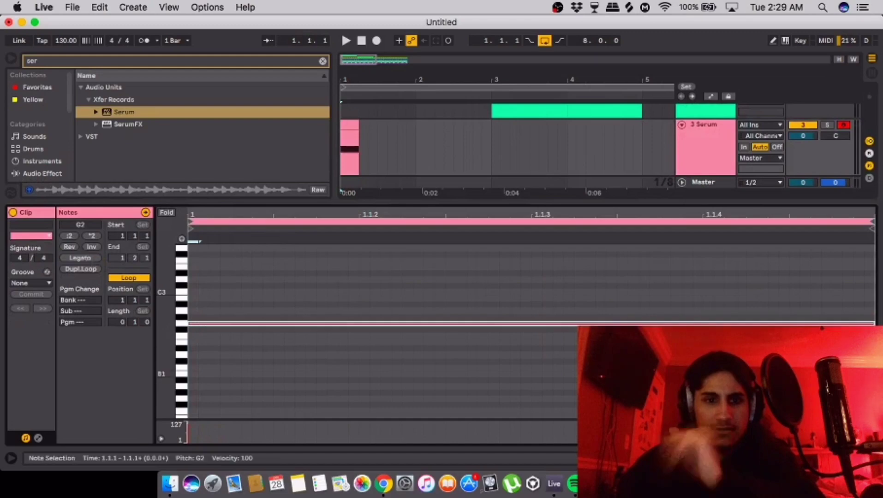
key("space")
key("super+alt+l")
scroll(354, 225, "up", 3)
scroll(354, 229, "up", 2)
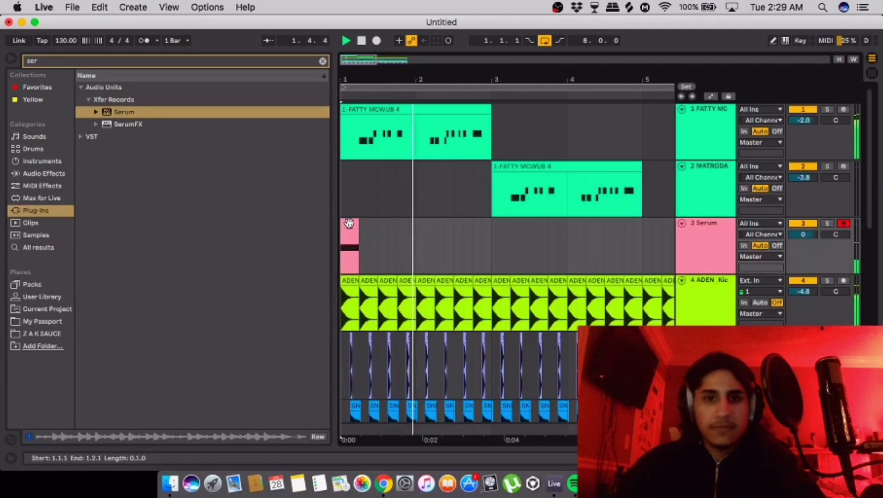
key("plus")
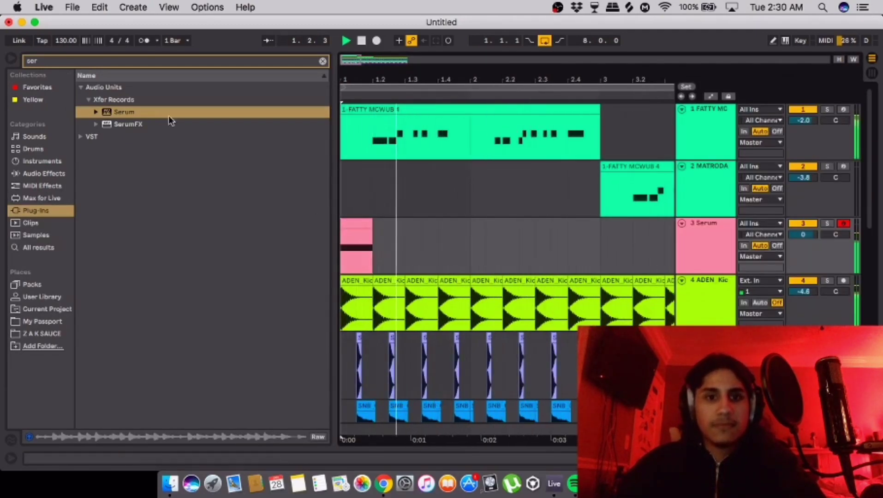
key("space")
Open Serum on the Serum track and load the Z A K - WOW preset from the User presets.
left_click(696, 223)
double_click(696, 224)
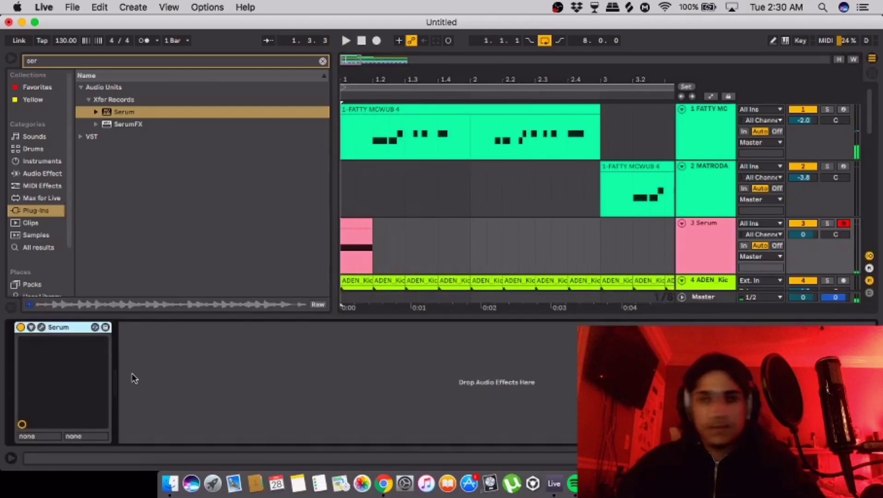
left_click(41, 327)
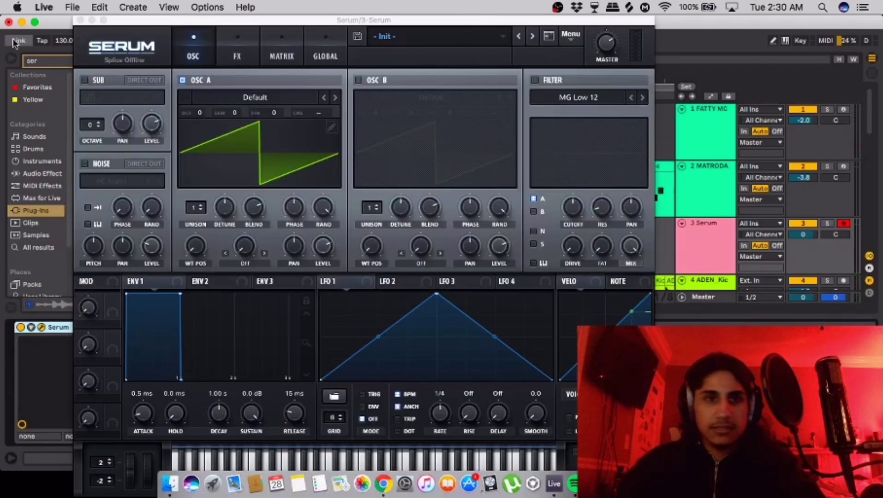
left_click(425, 41)
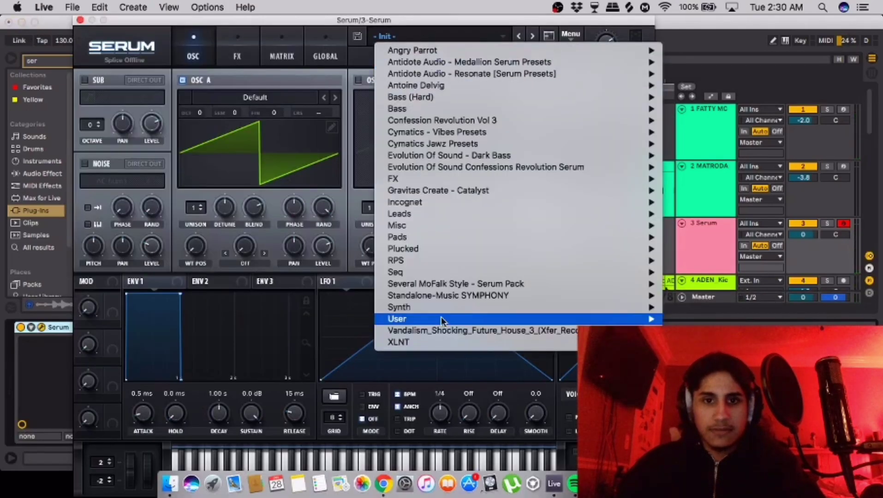
mouse_move(444, 319)
scroll(752, 185, "down", 5)
scroll(751, 185, "down", 5)
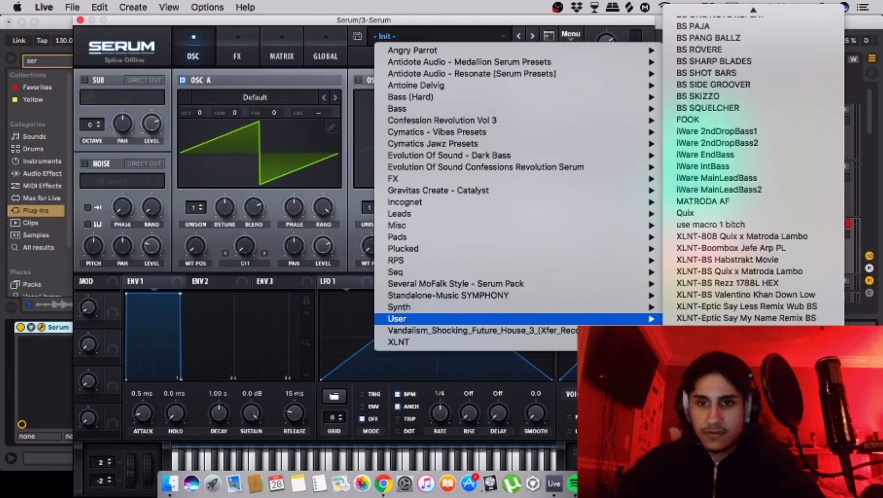
left_click(728, 171)
Set the Serum track's volume to -9.3 dB while auditioning the sound and close the Serum window.
left_click_drag(804, 233, 805, 238)
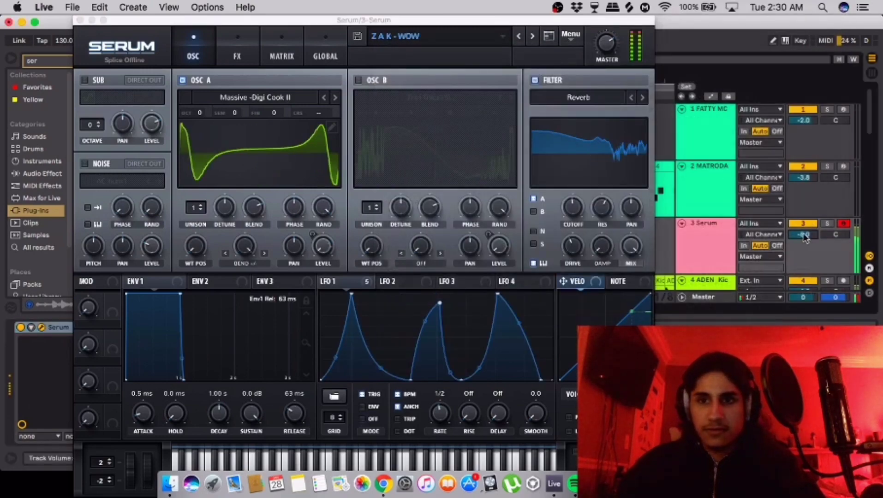
key("space")
left_click(80, 20)
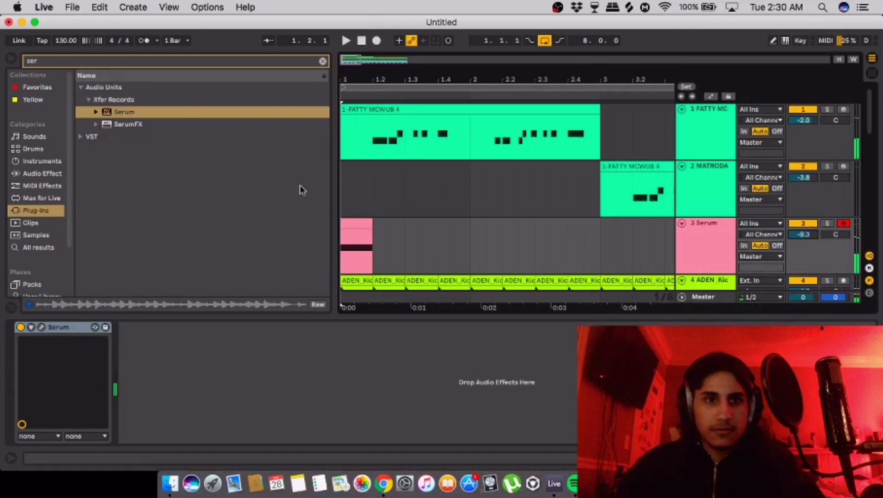
Transpose the note in the one-beat Serum clip down two octaves and play it back.
double_click(358, 224)
key("space")
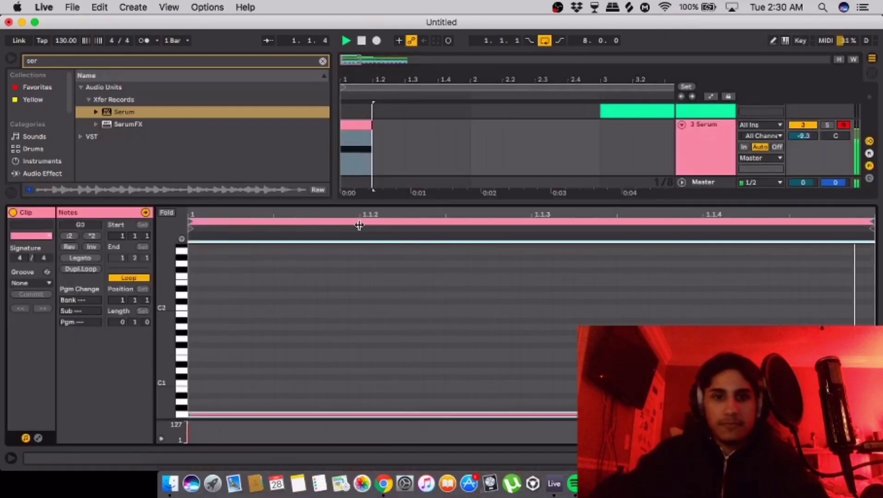
key("space")
Set Serum's LFO 1 rate to 1/4 and the ADEN_Kick track's volume to -3.7 dB, and close the Serum window.
key("shift+Tab")
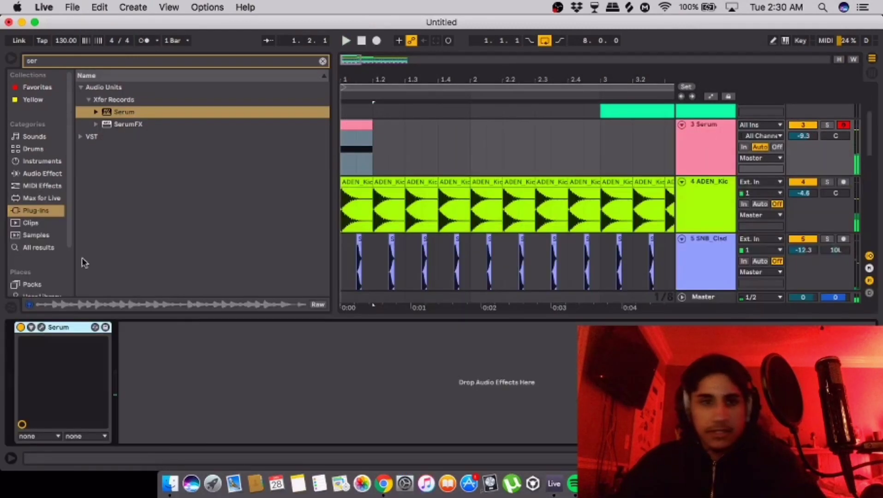
left_click(41, 328)
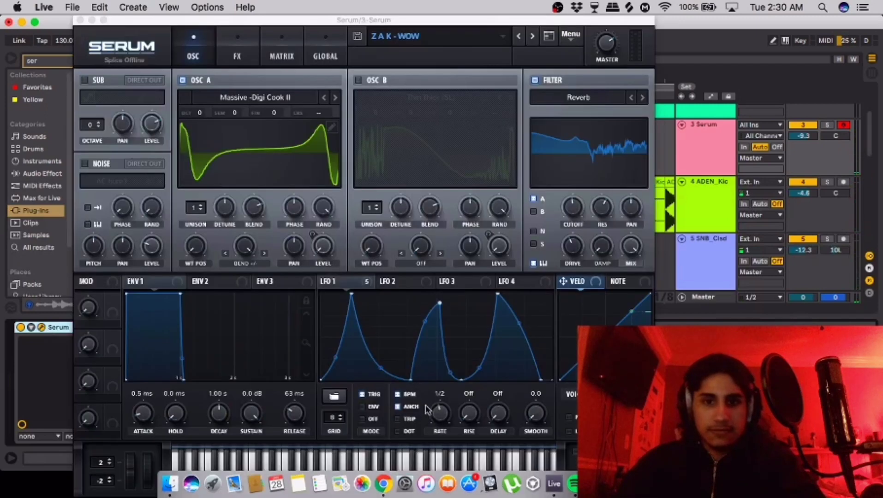
left_click_drag(439, 413, 443, 410)
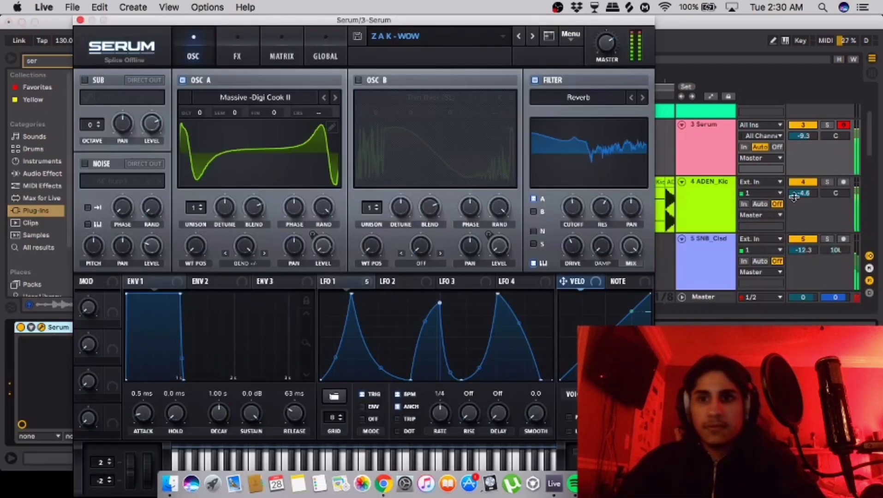
left_click_drag(793, 197, 798, 199)
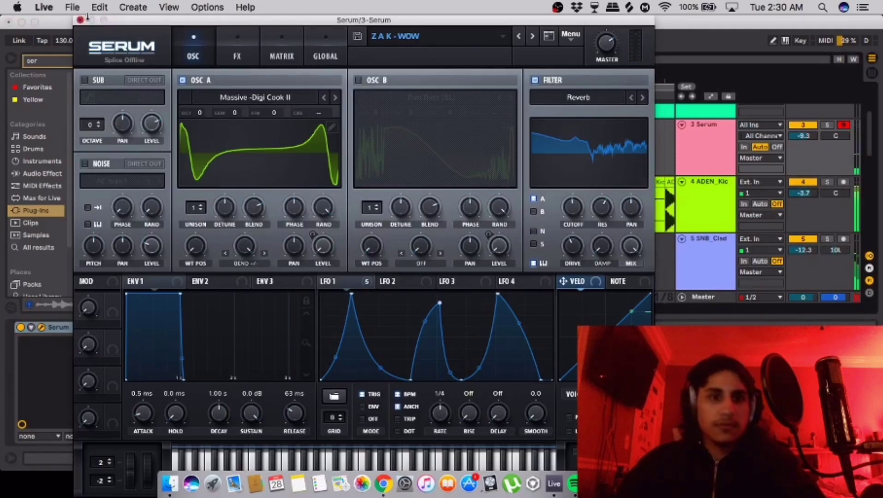
left_click(80, 21)
Load LFOTool's "When u got a fat kek" Sidechain preset on the MATRODA AF track and close the plugin window.
left_click(323, 61)
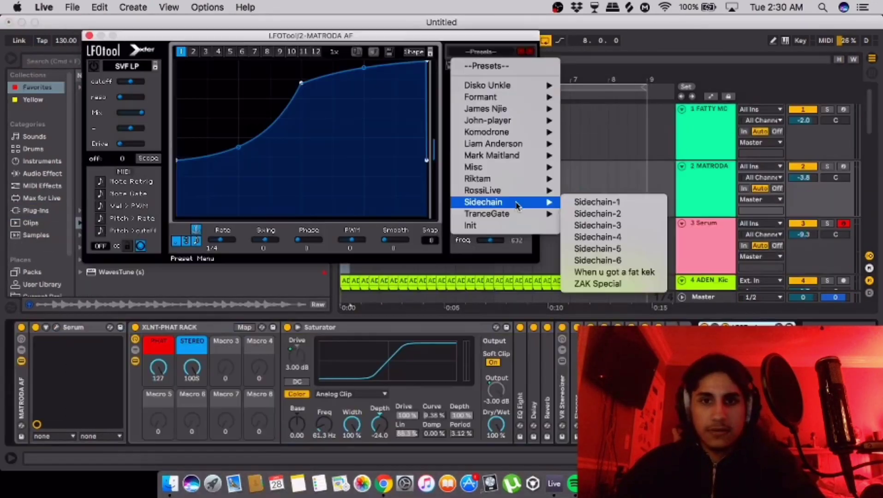
left_click(597, 260)
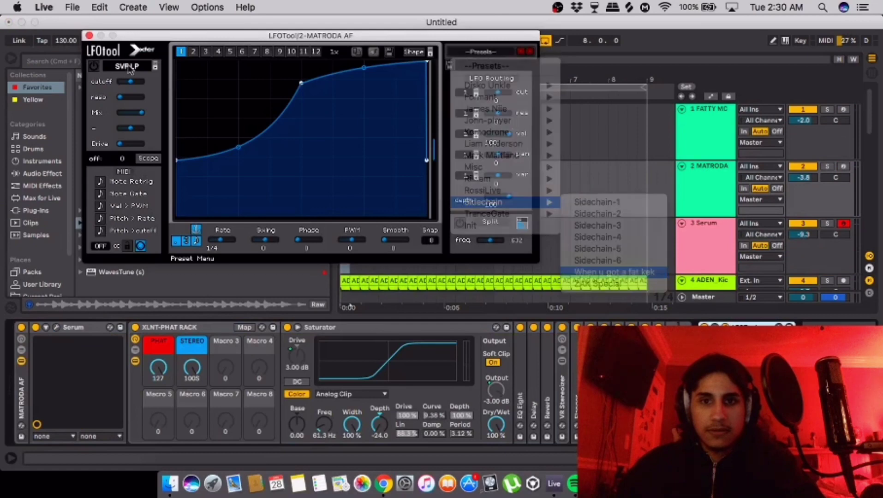
left_click(89, 35)
Add LFOTool to the end of the FATTY MCWUB track's devices and load its "When u got a fat kek" Sidechain preset.
left_click(621, 121)
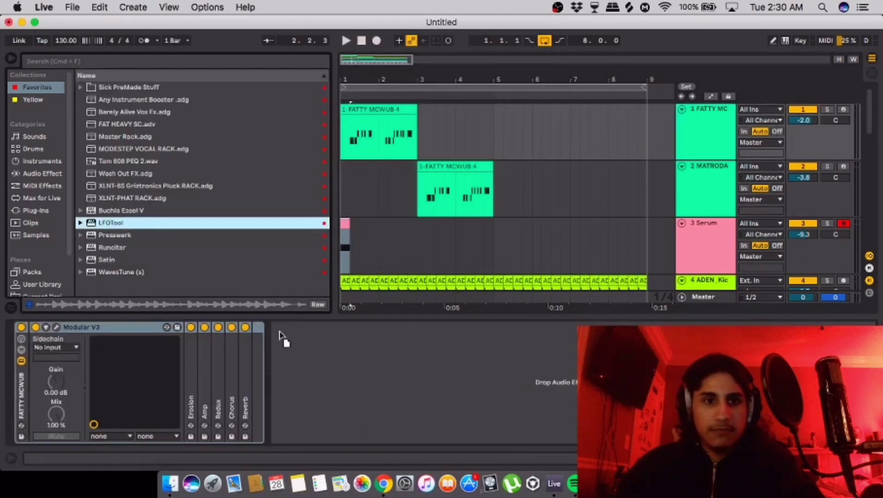
key("Return")
left_click(495, 60)
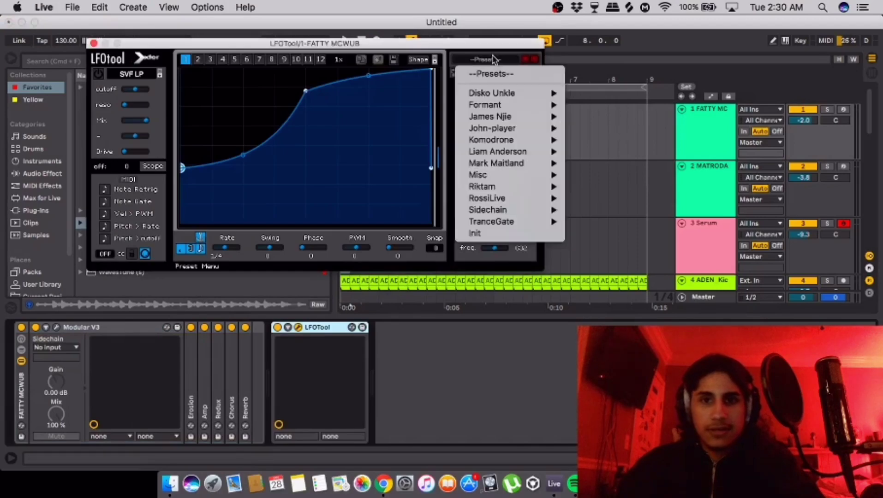
mouse_move(530, 210)
left_click(599, 280)
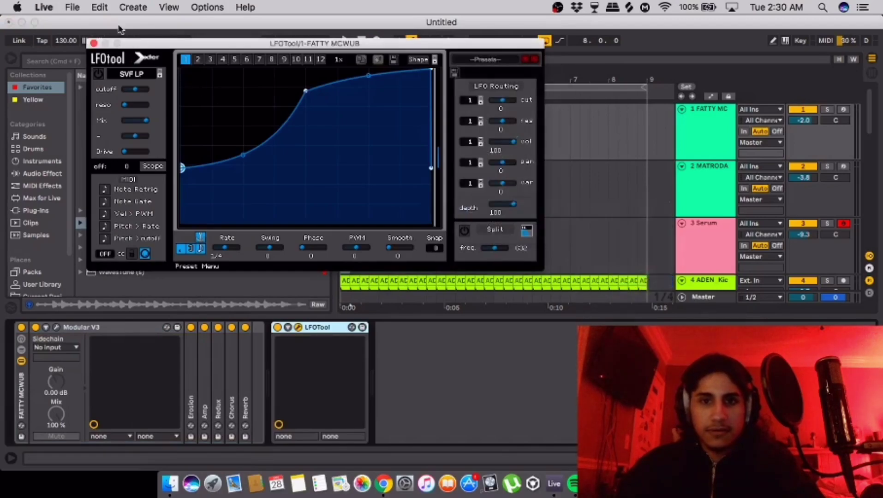
left_click(94, 43)
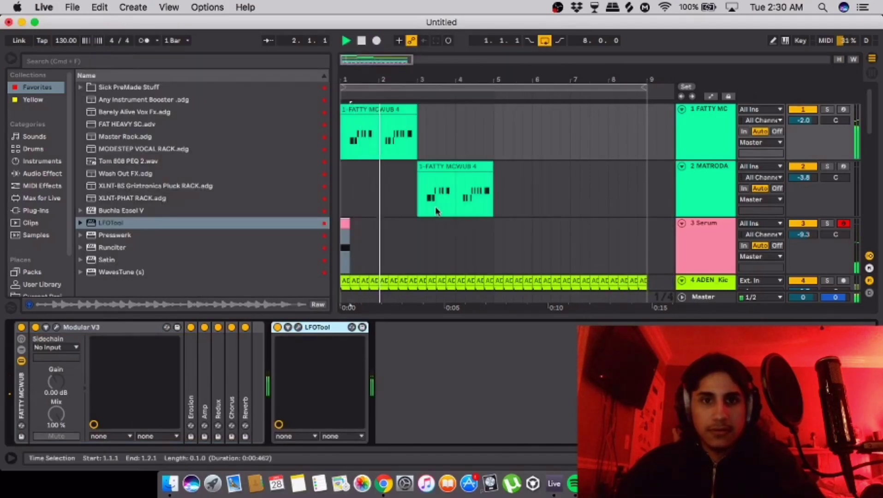
Set the FATTY MCWUB track's volume to -0.8 dB while the drop plays.
scroll(402, 203, "up", 2)
scroll(402, 203, "left", 3)
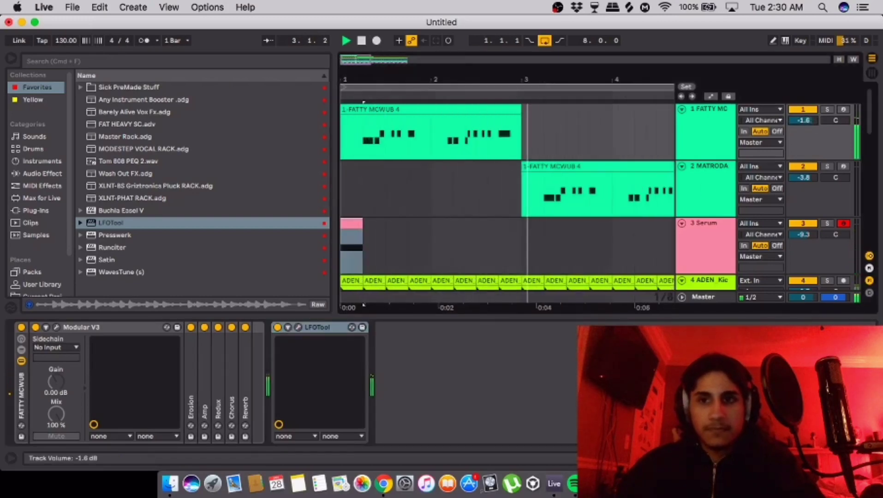
scroll(415, 193, "down", 3)
scroll(388, 203, "up", 2)
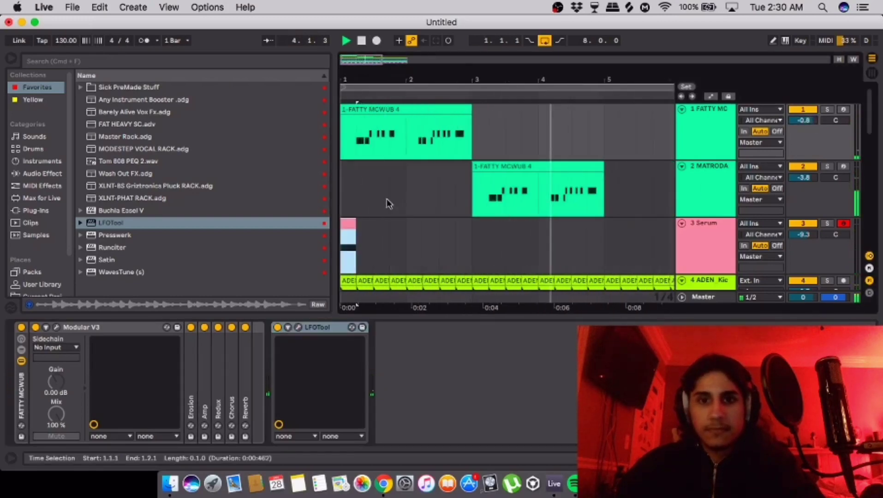
Apply Legato to all notes in the clip on the MATRODA track and play it back.
double_click(524, 189)
key("super+a")
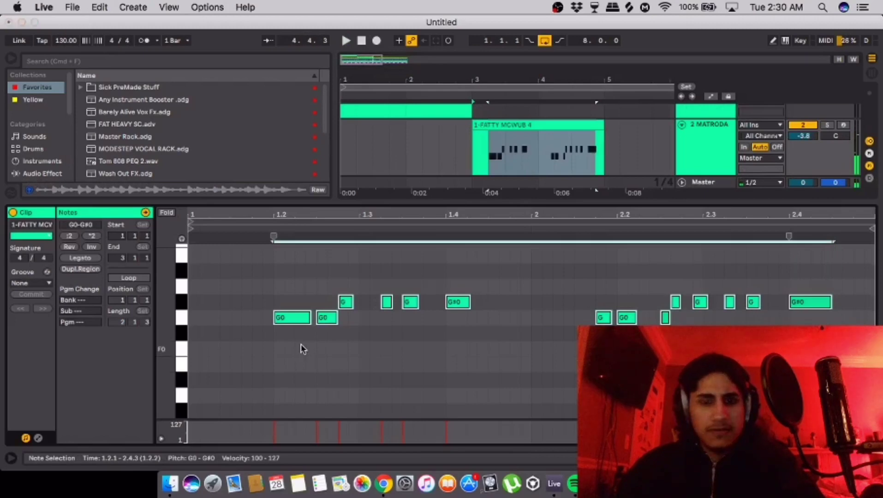
right_click(301, 348)
left_click(69, 260)
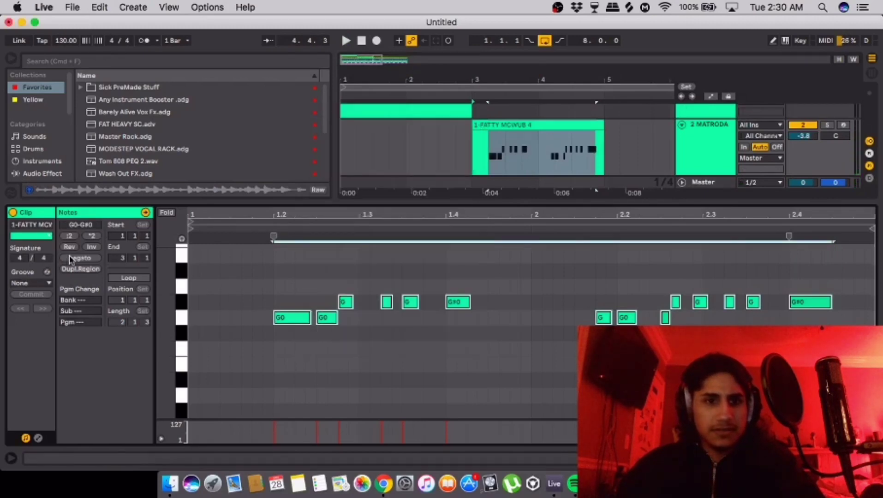
left_click(70, 258)
key("space")
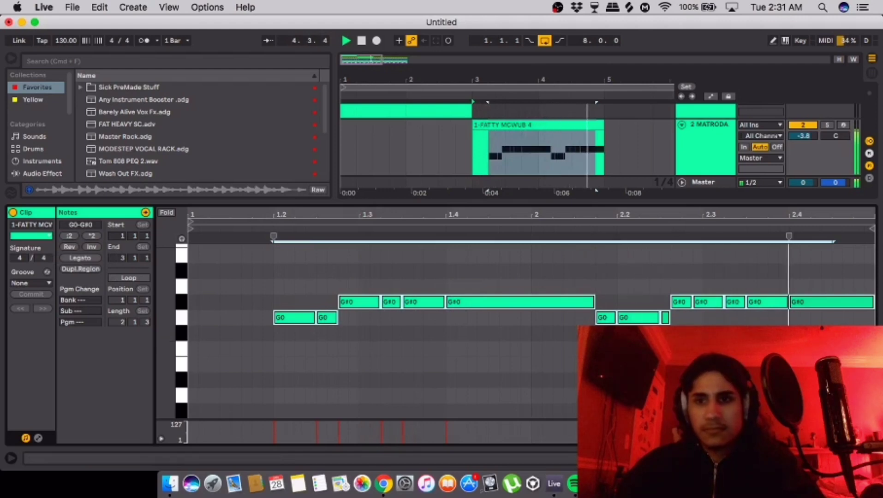
Hide the clip's detail view and play the arrangement from the start of the Serum clip.
key("super+alt+l")
key("minus")
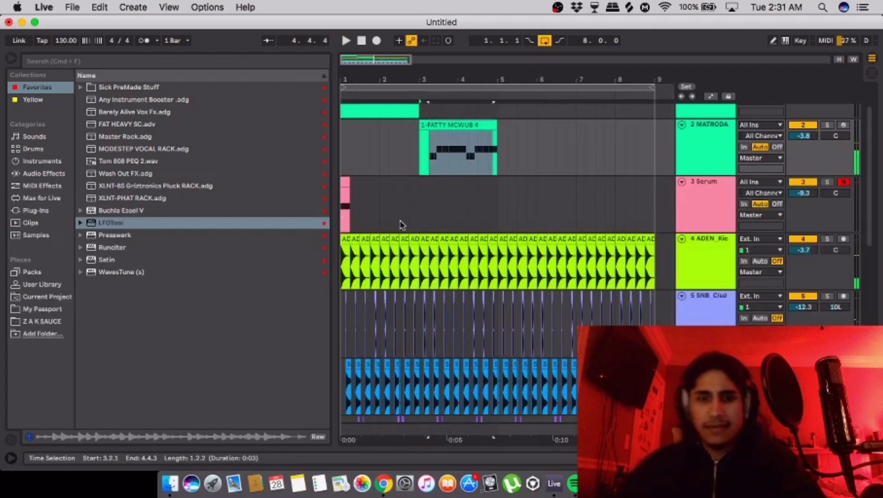
left_click(342, 208)
key("space")
key("space")
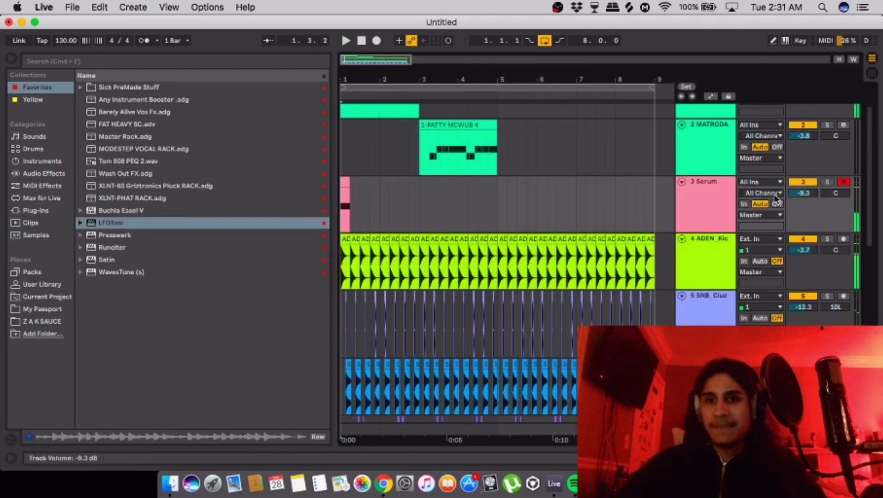
Load the BS Joyryde HotRide Drop Bass preset from the User presets in the Serum track's Serum and close its window.
left_click(693, 201)
key("shift+Tab")
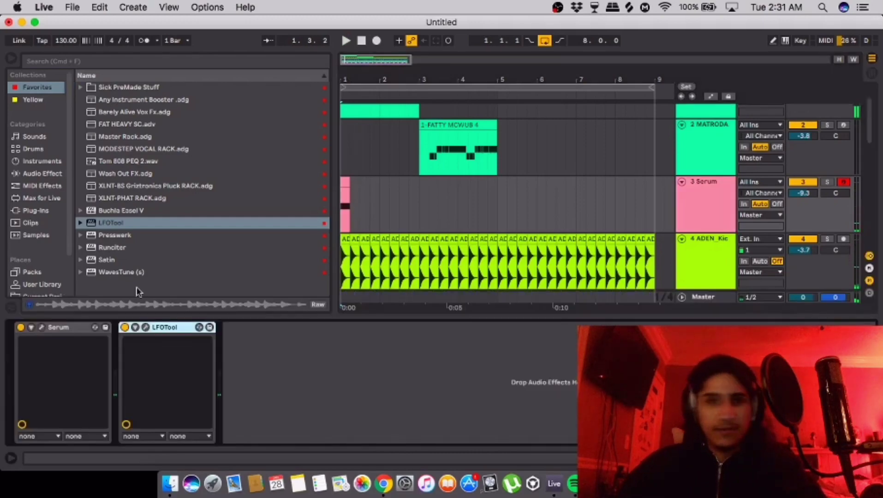
left_click(40, 327)
left_click(450, 39)
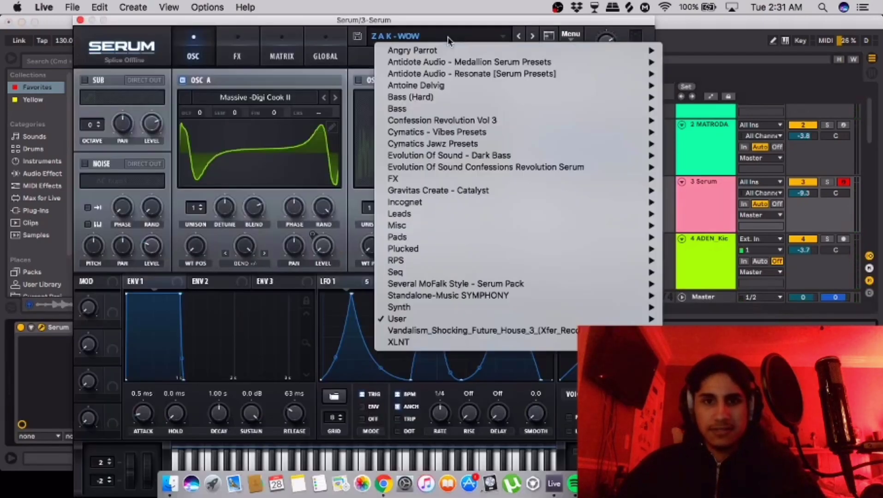
mouse_move(450, 318)
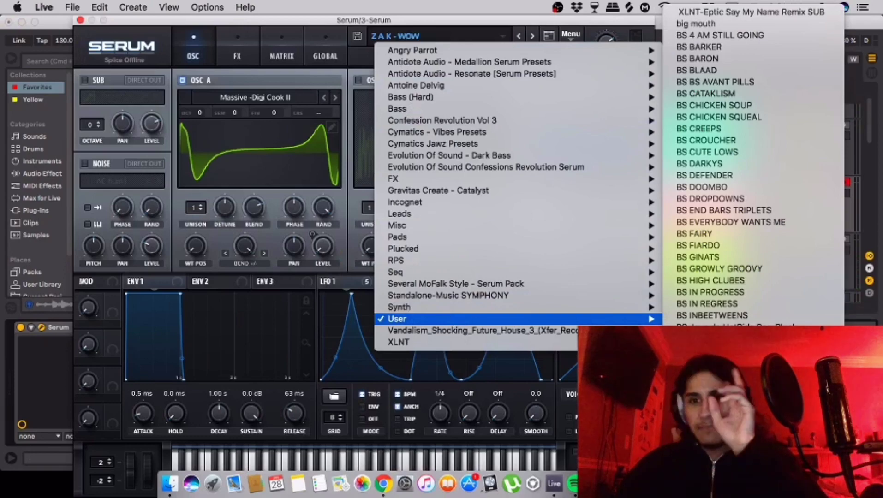
left_click(687, 325)
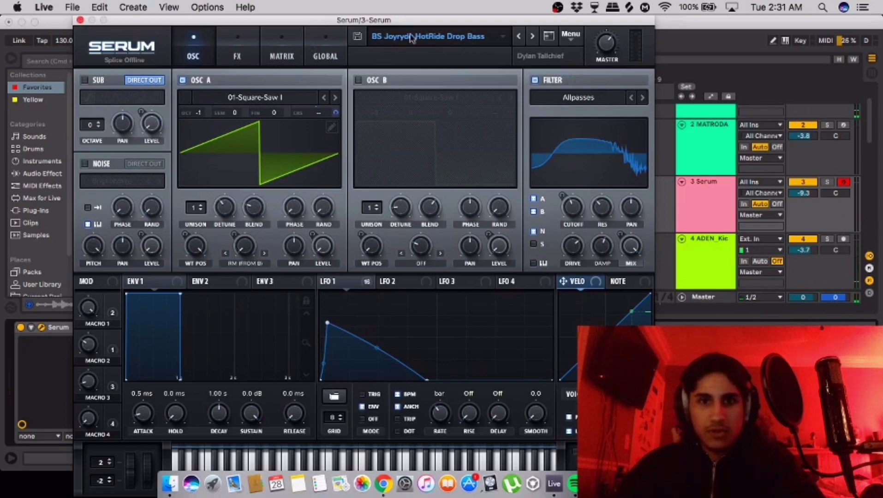
left_click(79, 21)
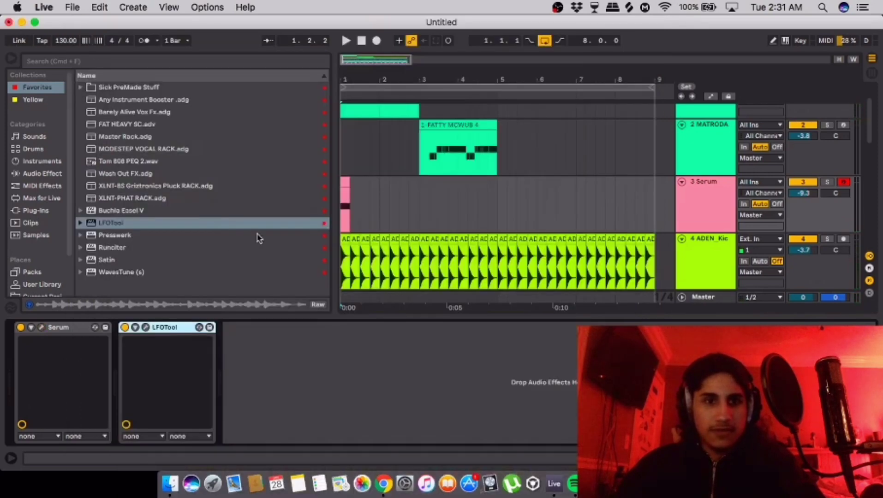
Play the one-beat Serum clip with the newly loaded preset and reopen the Serum window.
double_click(345, 184)
key("space")
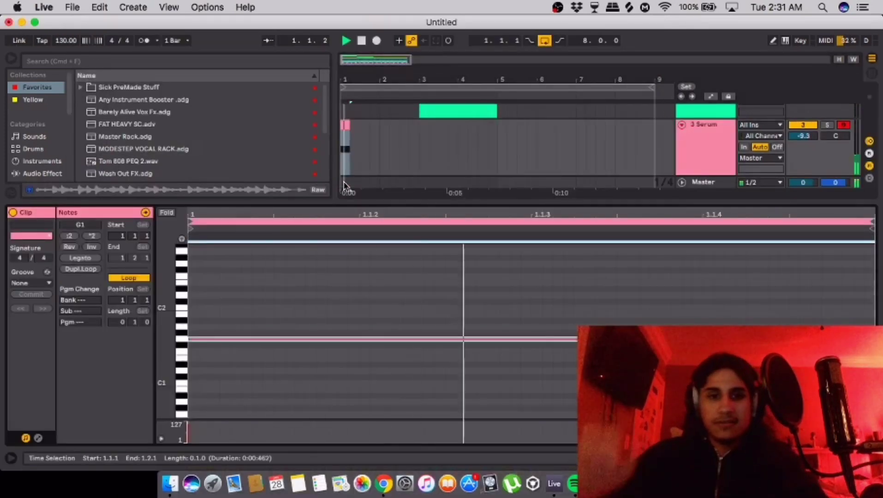
key("space")
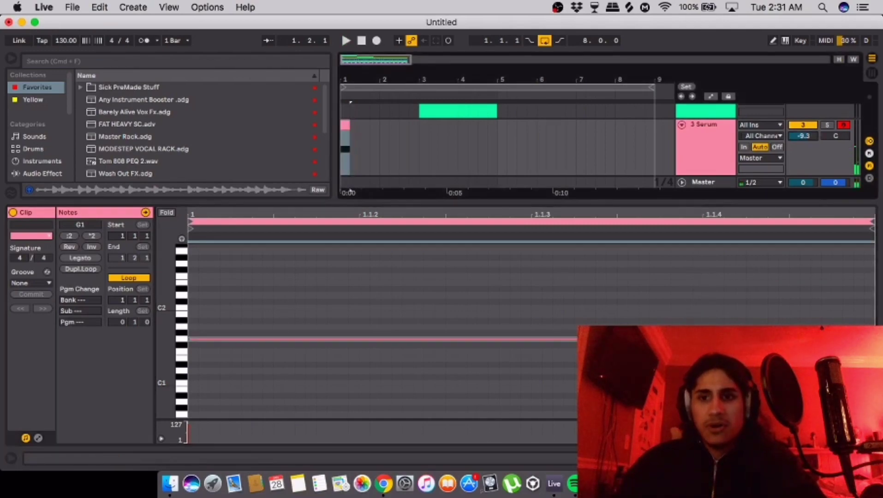
key("shift+Tab")
left_click(42, 328)
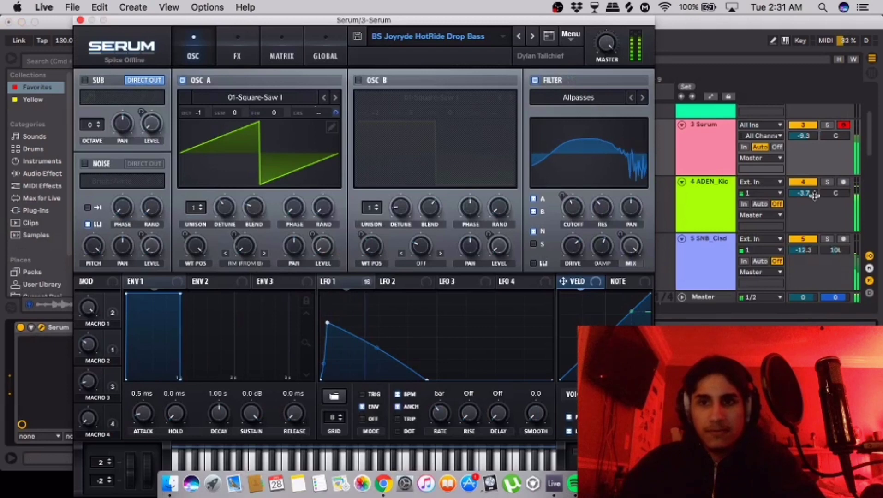
Try the ADEN_Kick track's volume at 2.0 dB, undo it, and set the Serum track's volume to -5.5 dB.
mouse_move(815, 196)
left_mouse_down()
mouse_move(815, 176)
mouse_move(809, 198)
left_mouse_up()
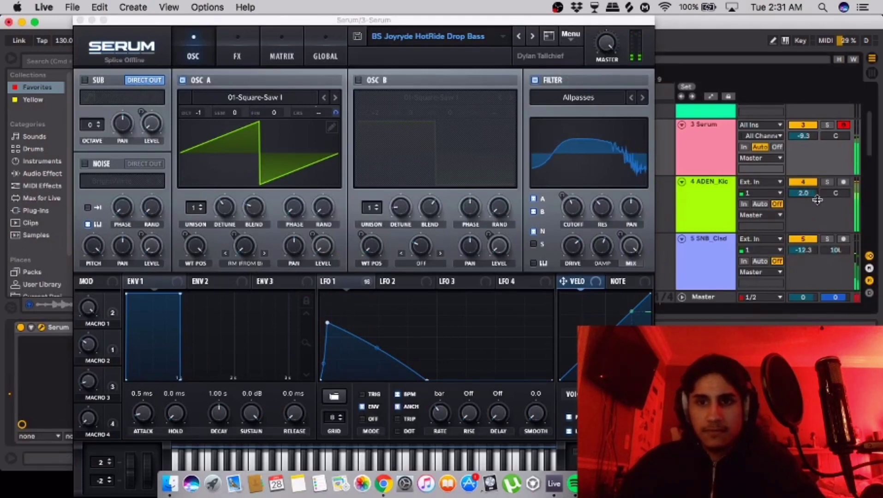
key("super+z")
left_click(724, 254)
left_click(815, 142)
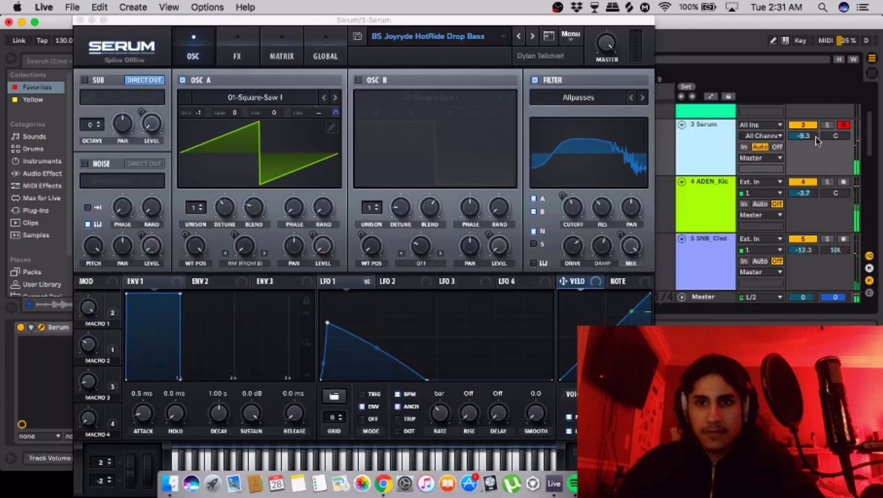
left_click_drag(808, 140, 807, 123)
Solo the Serum track and audition the preset's Macro 1 and Macro 2, turning Macro 2 up.
left_click(76, 309)
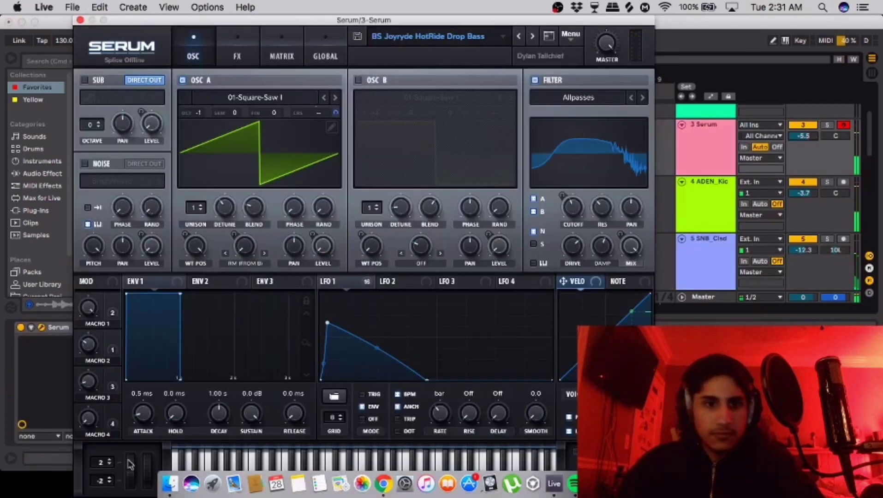
left_click_drag(95, 304, 93, 441)
key("s")
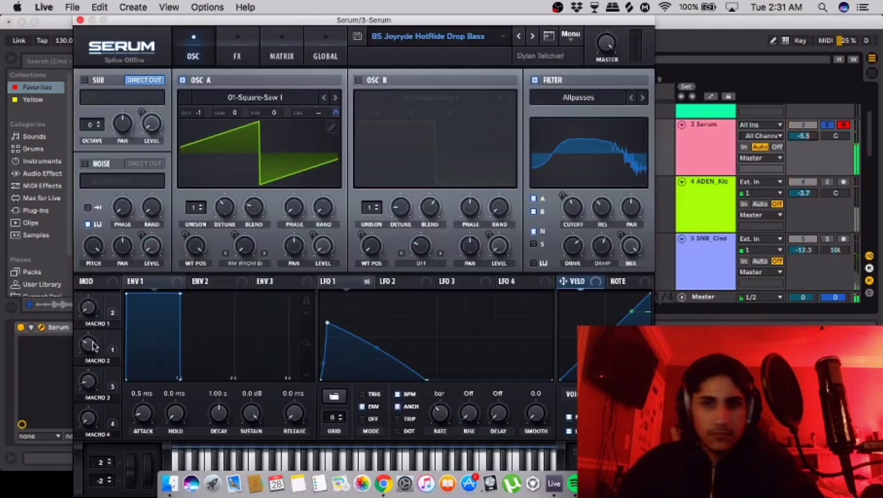
left_click_drag(94, 348, 102, 248)
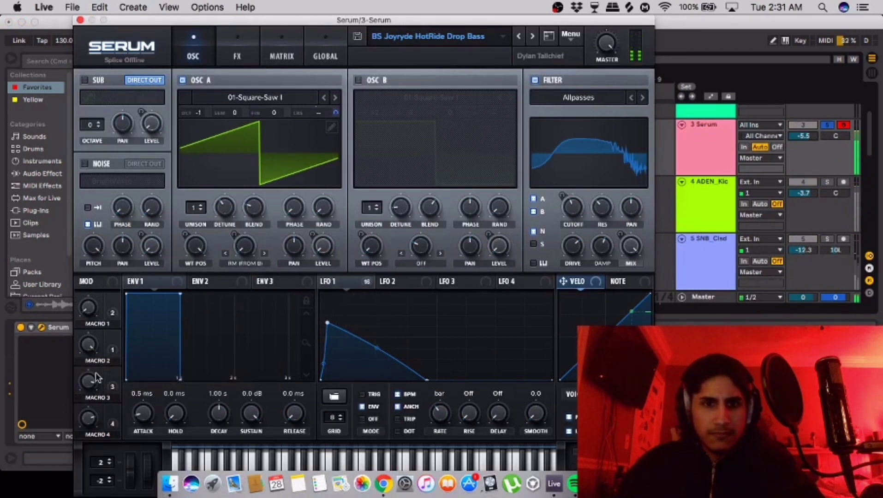
Load the BS Joyryde HotRide BassPluck preset from Serum's User presets to audition it.
left_click(467, 36)
mouse_move(415, 318)
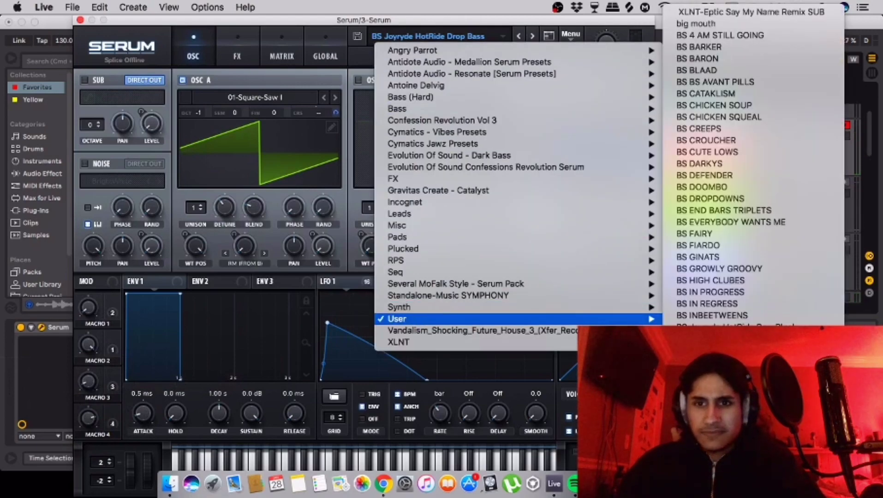
left_click(734, 326)
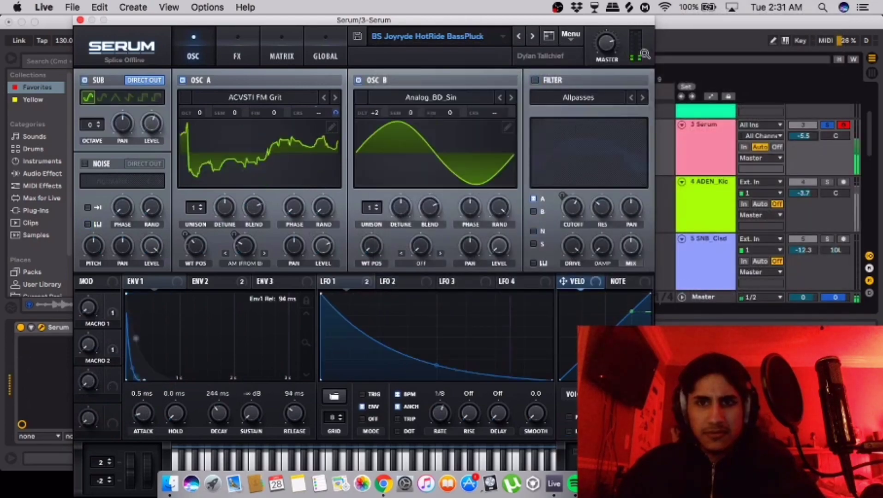
Switch Serum to the XLNT presets and browse forward from XLNT-GROWL Griztronics to the XLNT-GRWL Skrillex Warbler preset.
left_click(458, 36)
mouse_move(467, 317)
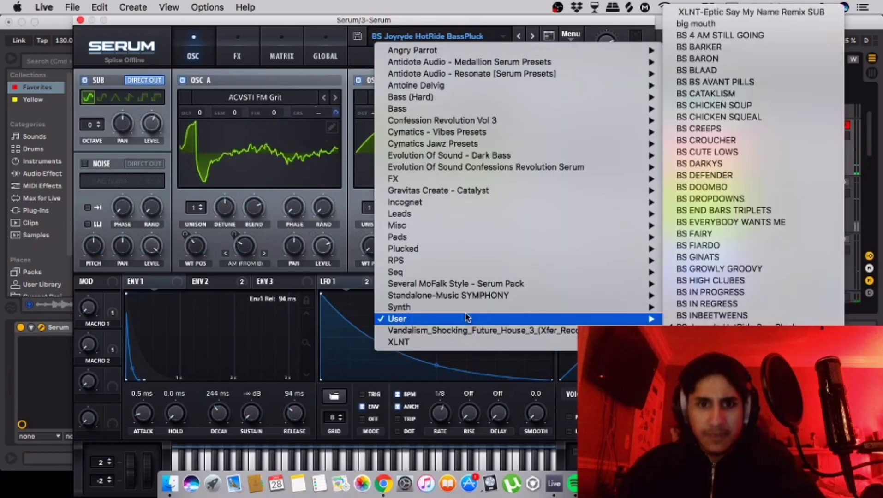
mouse_move(461, 342)
left_click(277, 323)
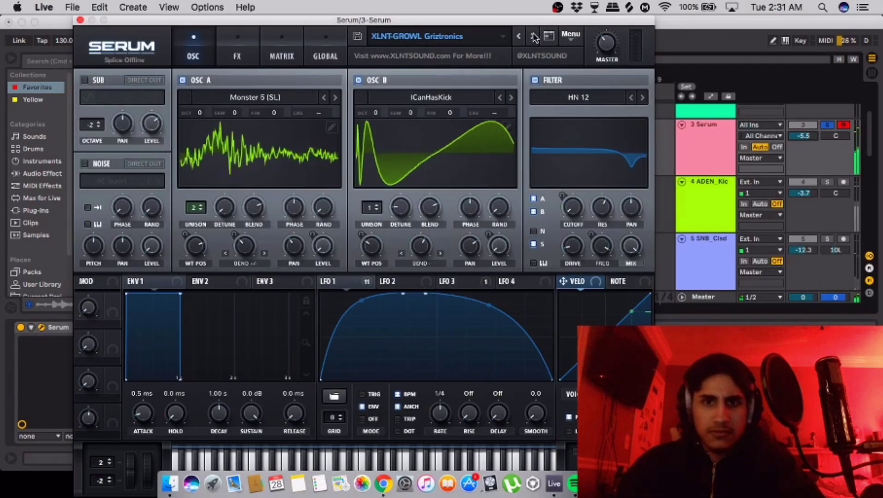
left_click(534, 37)
left_click(533, 37)
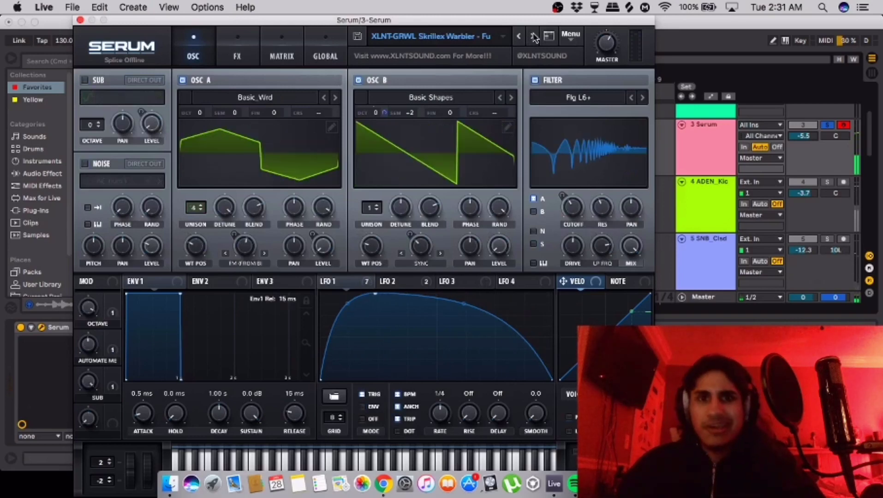
Audition Serum's XLNT presets from XLNT-LD Acid Rezz & Deathpact forward to XLNT-LD Griztronics Sine 01.
left_click(534, 37)
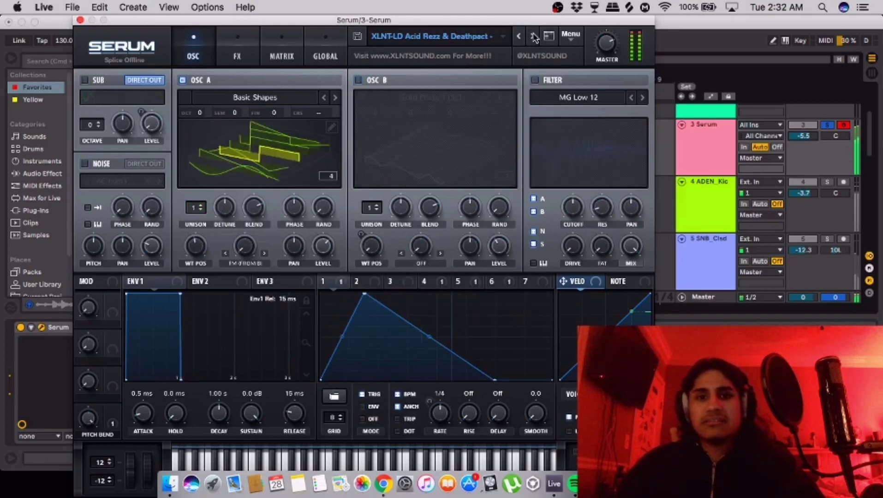
left_click(533, 37)
left_click(533, 36)
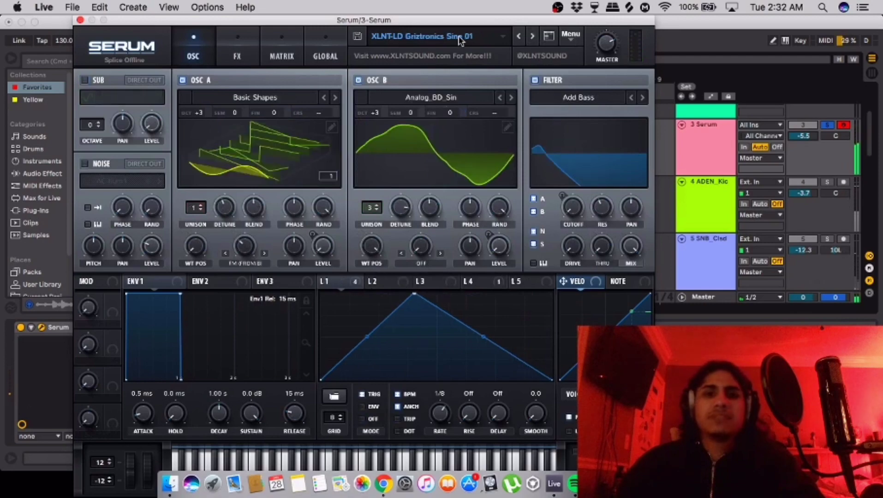
Load the XLNT-GROWL Crucifix 01 preset in Serum and audition the following growl presets up to XLNT-GROWL Death 01.
left_click(459, 35)
mouse_move(433, 342)
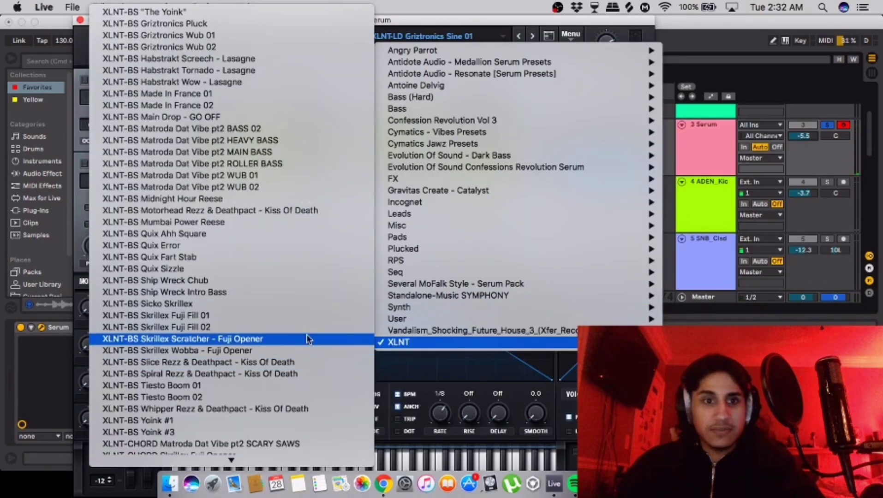
scroll(300, 214, "down", 10)
scroll(265, 321, "down", 3)
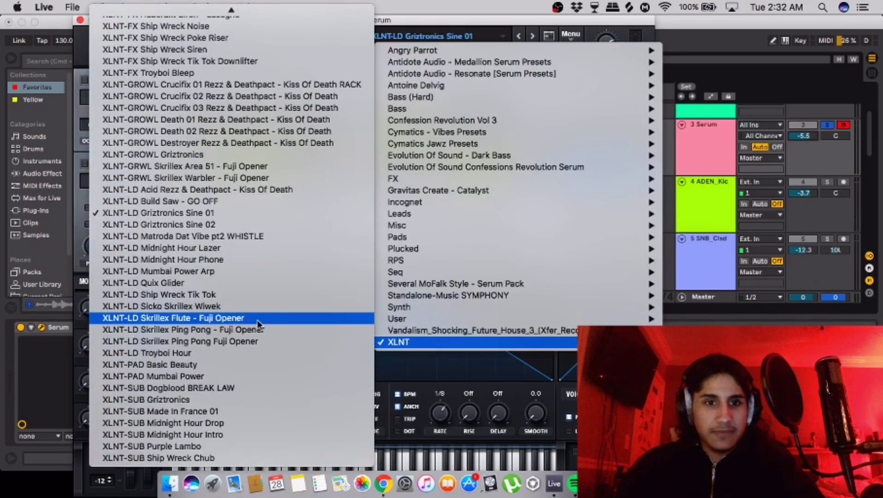
left_click(271, 87)
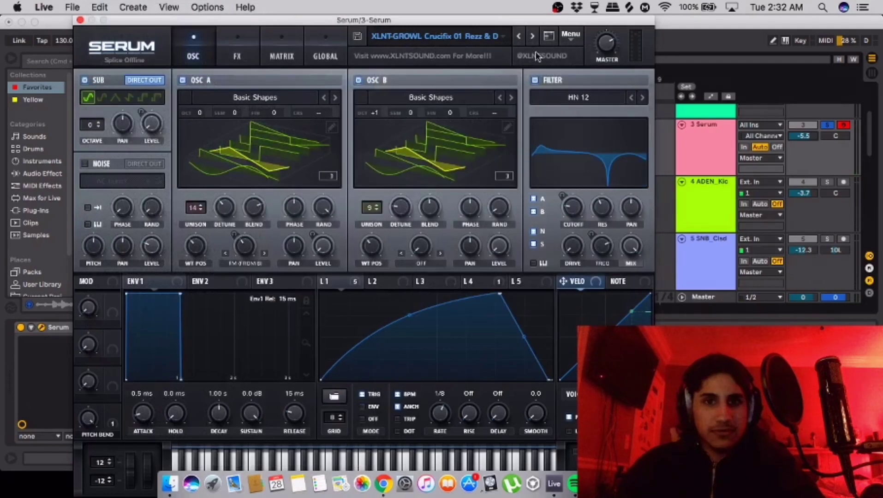
left_click(531, 36)
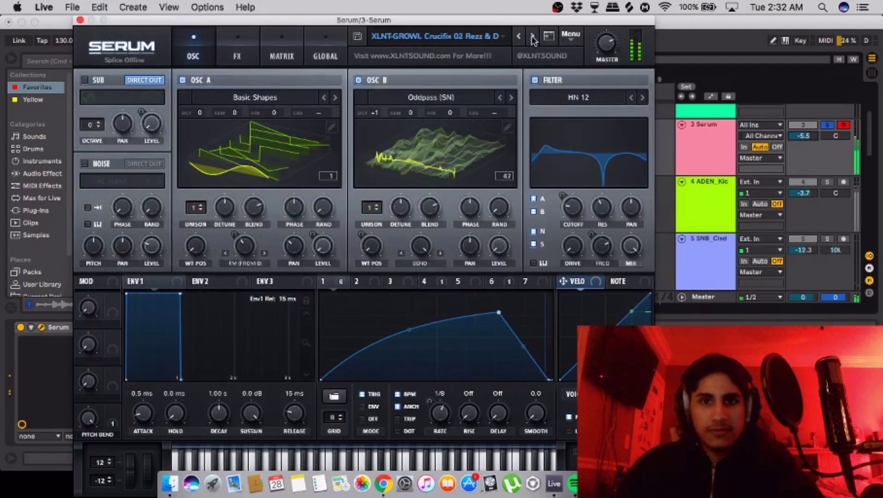
left_click(531, 35)
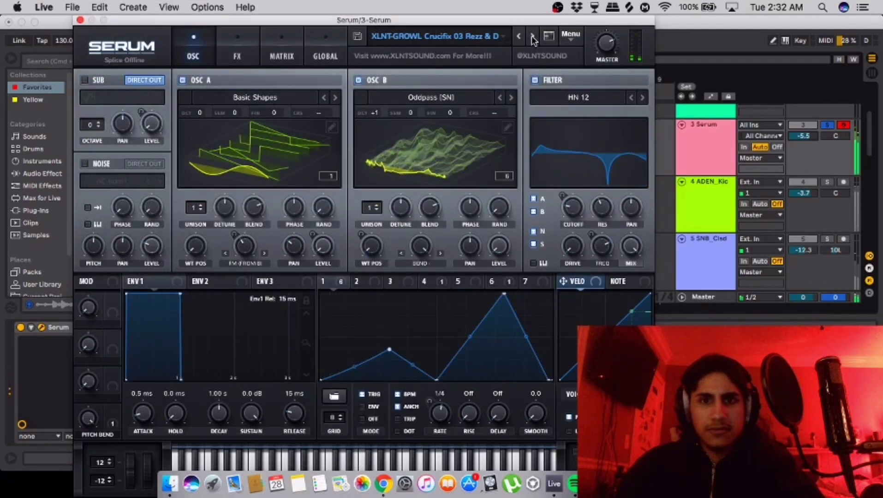
left_click(531, 35)
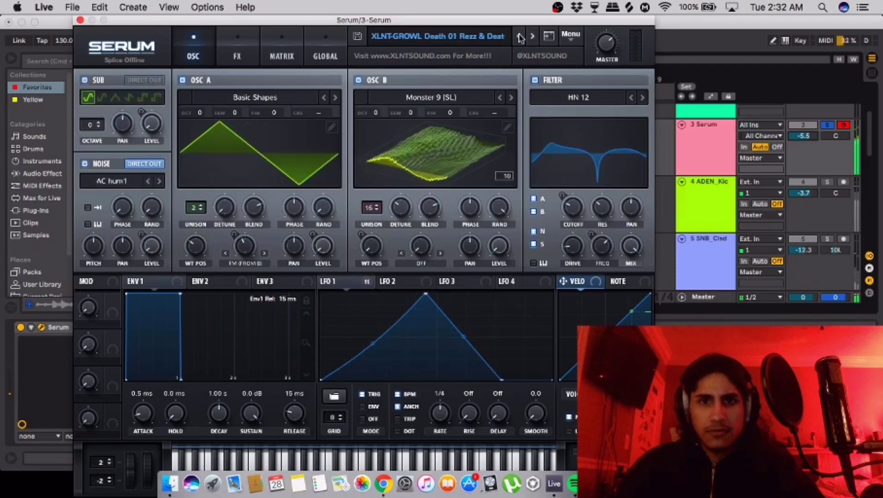
Unsolo the Serum track and set its volume to 1.3 dB.
left_click(81, 20)
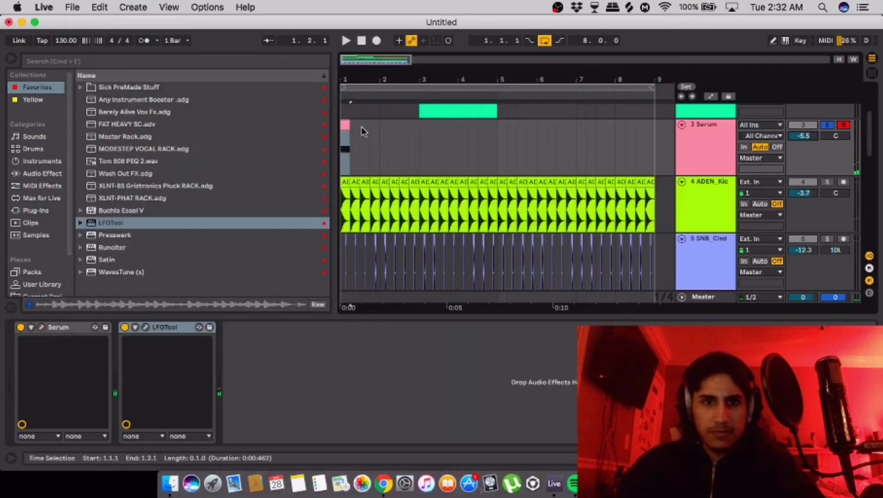
double_click(344, 127)
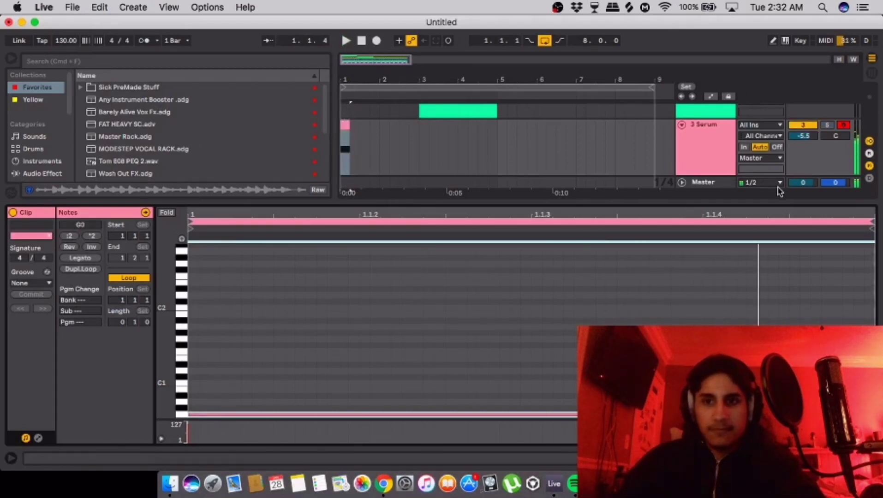
left_click_drag(808, 138, 808, 120)
Reshape Serum's LFO 1 with a later, lower peak, a straight rise and a curved fall reaching the end of the cycle.
double_click(704, 124)
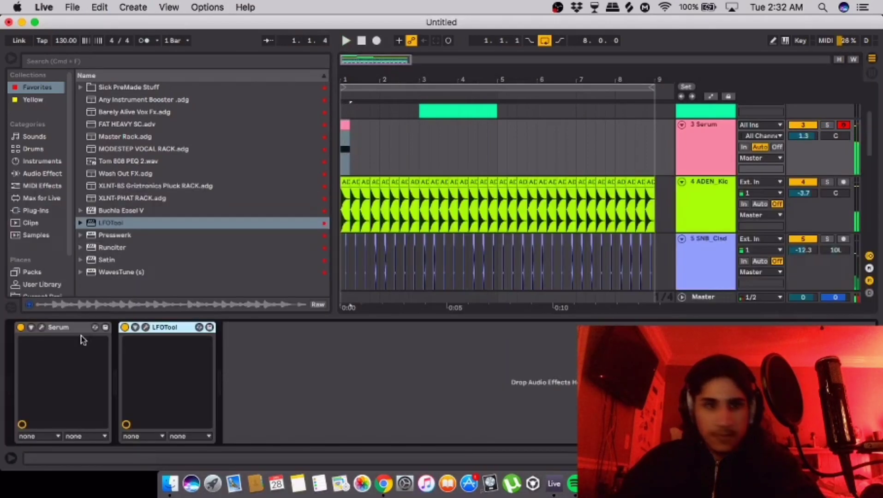
key("super+alt+p")
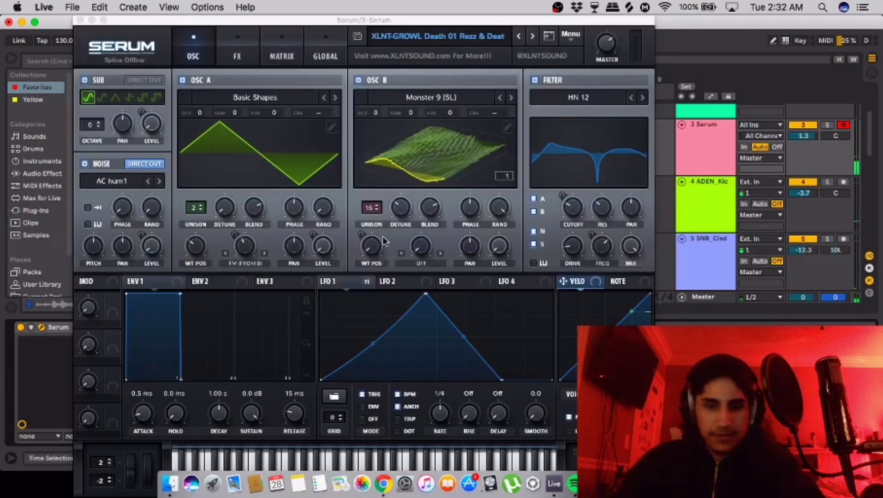
left_click(436, 285)
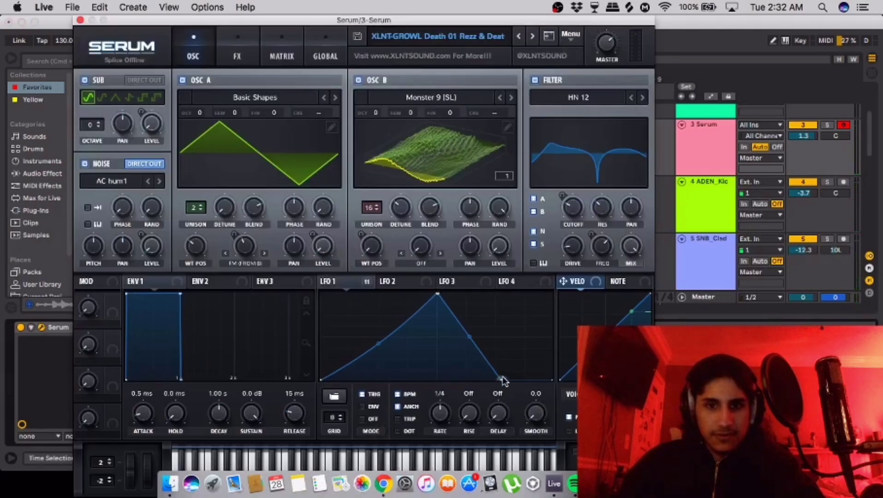
left_click_drag(501, 379, 551, 381)
mouse_move(380, 345)
left_mouse_down()
mouse_move(390, 366)
mouse_move(381, 337)
left_mouse_up()
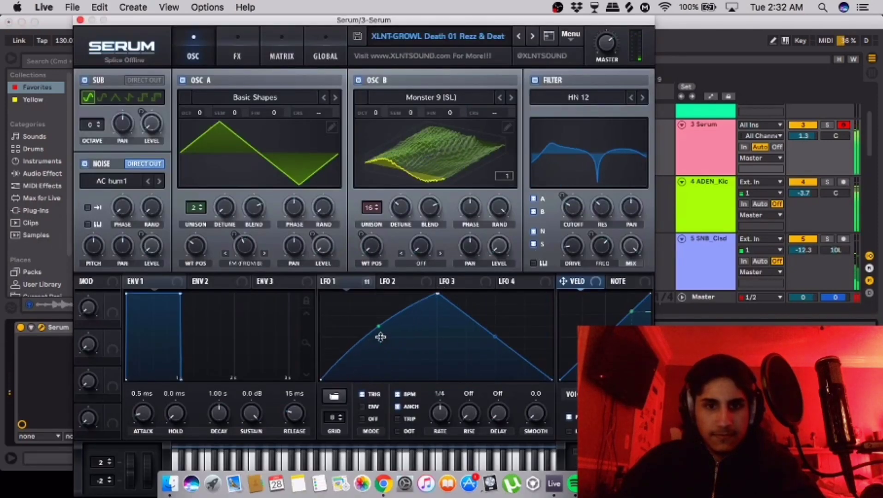
left_click_drag(485, 342, 496, 369)
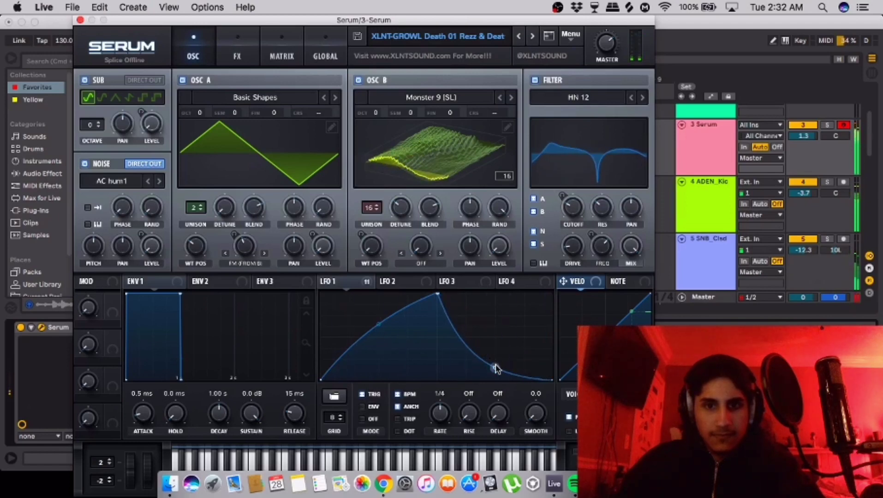
double_click(382, 325)
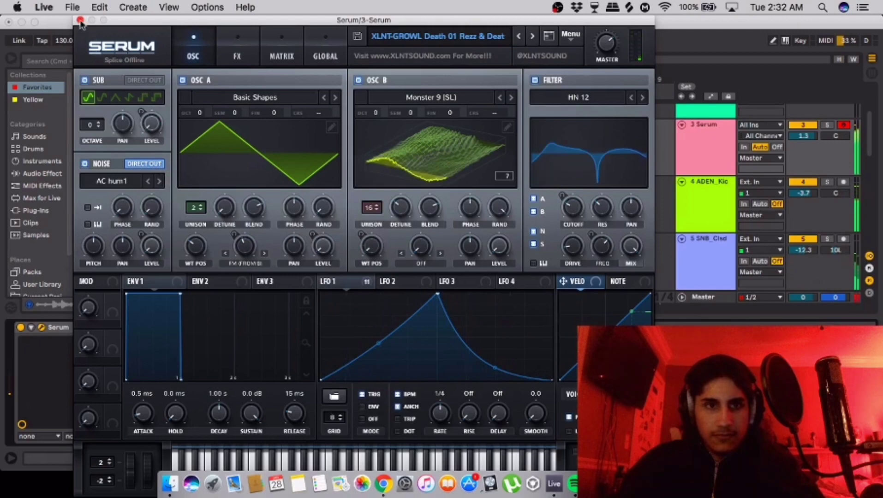
left_click_drag(437, 294, 437, 320)
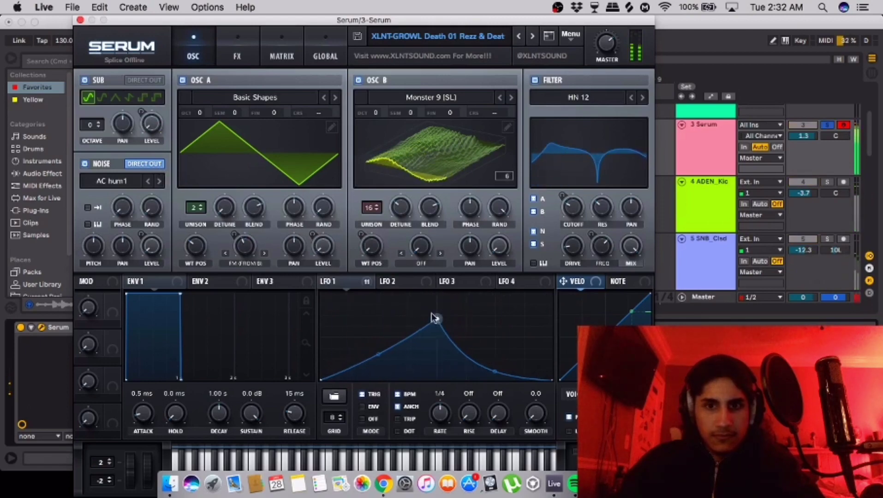
left_click(80, 20)
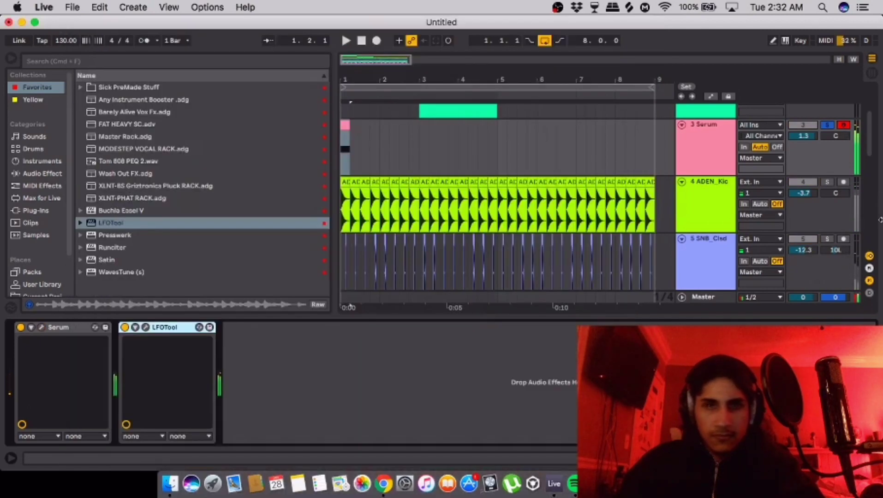
Set the Serum track's volume to 2.5 dB and unsolo it.
left_click_drag(802, 137, 802, 130)
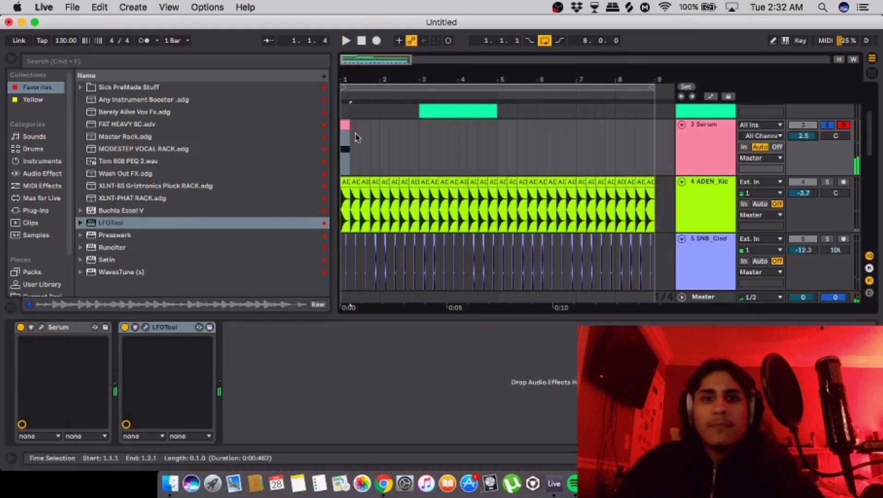
key("s")
Delete the first beat, 1.1.1 to 1.2.1, from all percussion tracks below the kick, from SNB_Clsd through the tambourine loop.
scroll(347, 170, "up", 5)
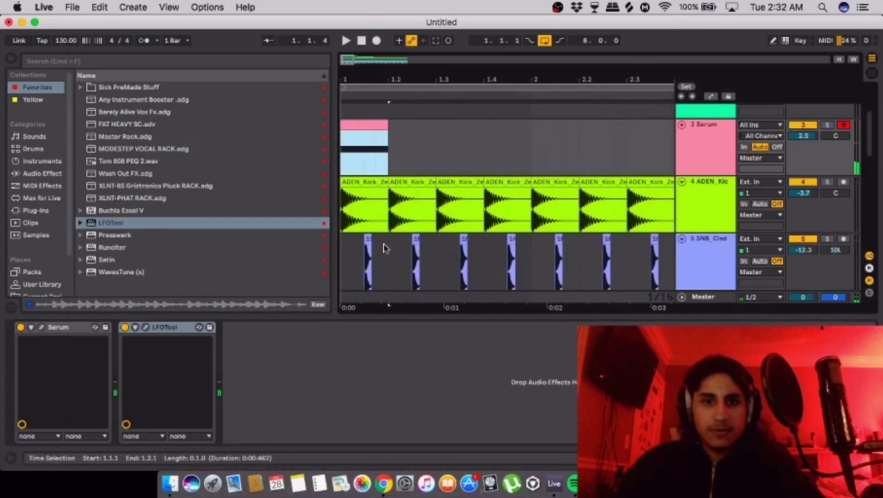
scroll(384, 248, "down", 3)
key("super+alt+l")
key("super+alt+b")
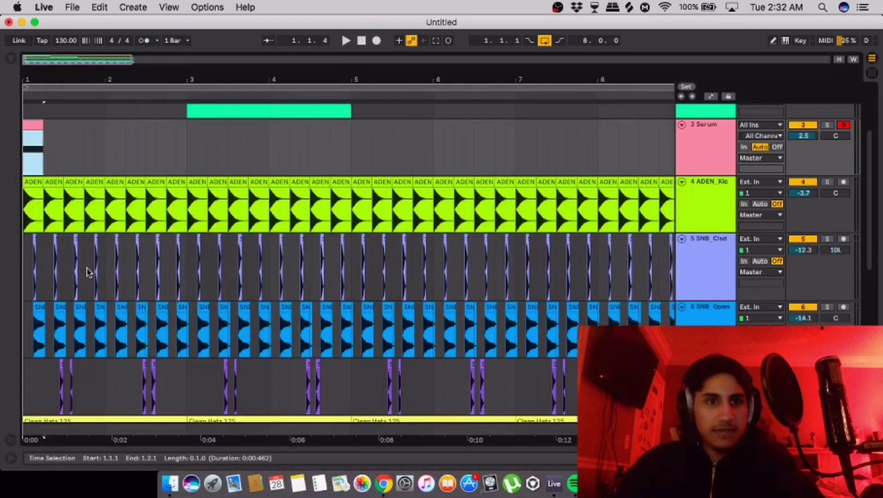
key("plus")
left_click(54, 276)
scroll(59, 294, "down", 5)
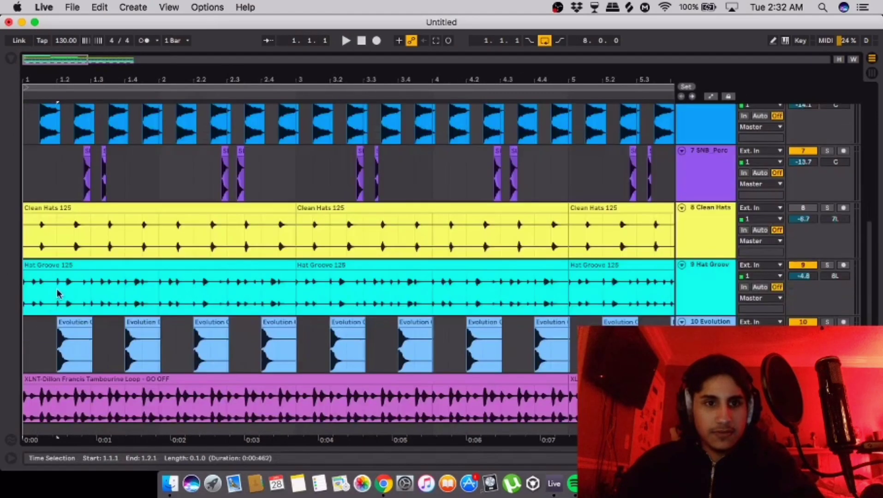
left_click(62, 233, "shift")
scroll(60, 256, "down", 2)
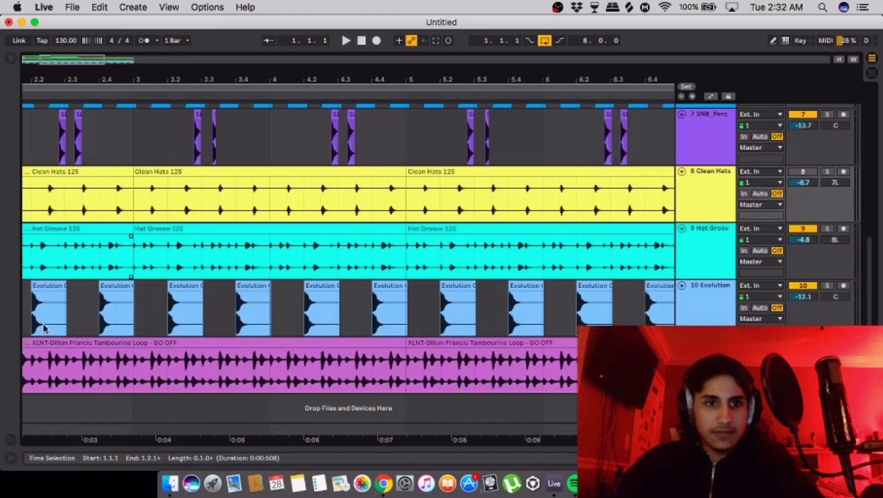
left_click(53, 368, "shift")
key("Delete")
Play the opening bars from bar 1 to check the Serum growl against the emptied first beat.
key("space")
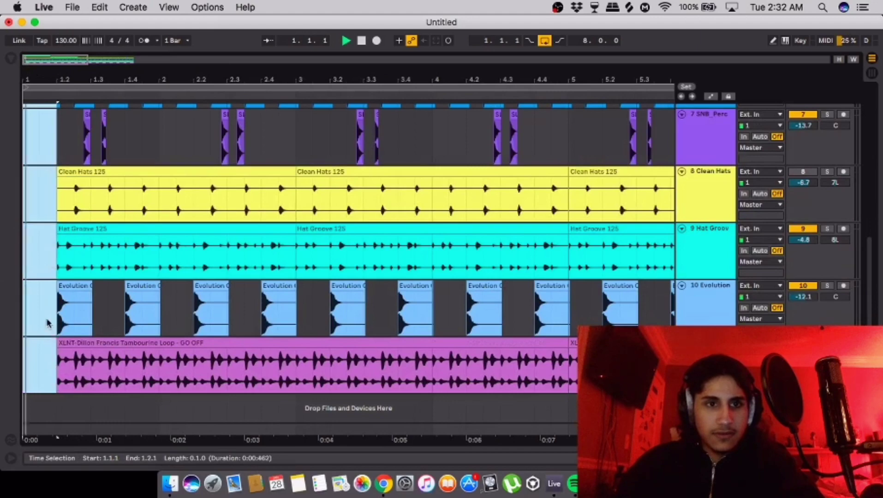
scroll(59, 315, "down", 4)
scroll(42, 286, "up", 8)
scroll(28, 262, "up", 5)
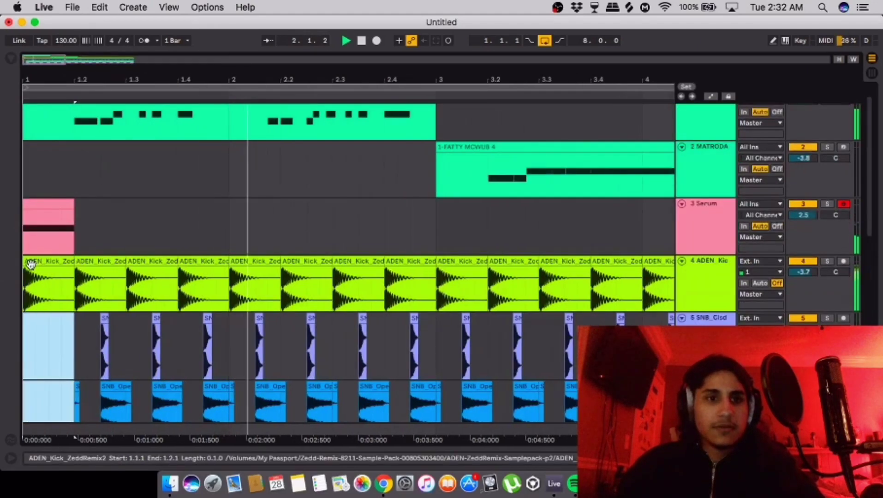
scroll(30, 265, "up", 1)
scroll(30, 268, "down", 2)
key("space")
key("space")
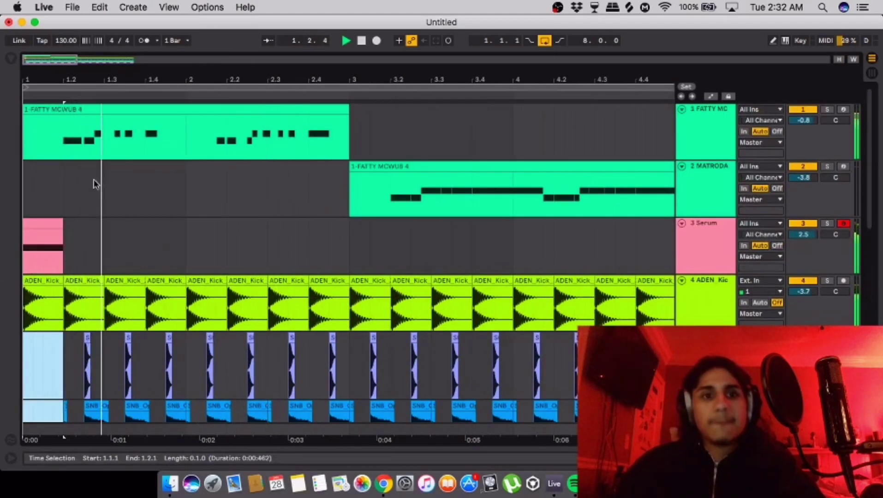
Insert a new audio track directly below the FATTY MCWUB track.
right_click(699, 143)
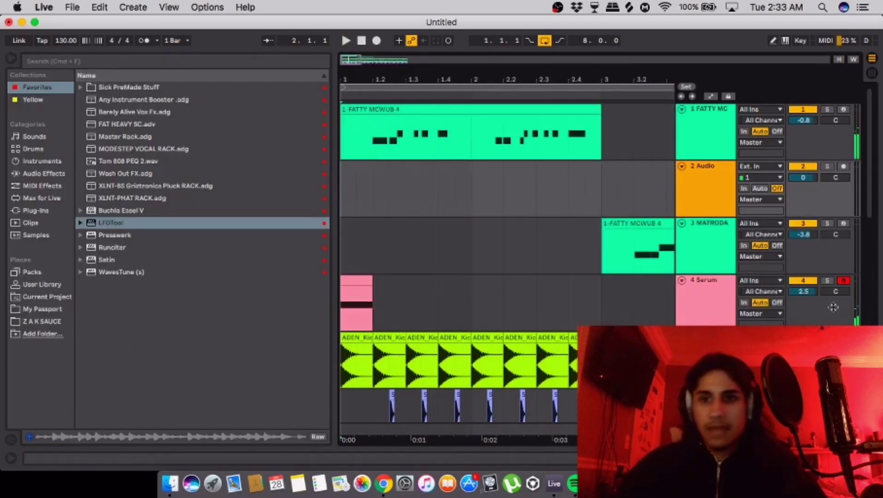
Switch Serum to the XLNT-GROWL Destroyer preset and set its LFO rate to 1/4.
double_click(701, 308)
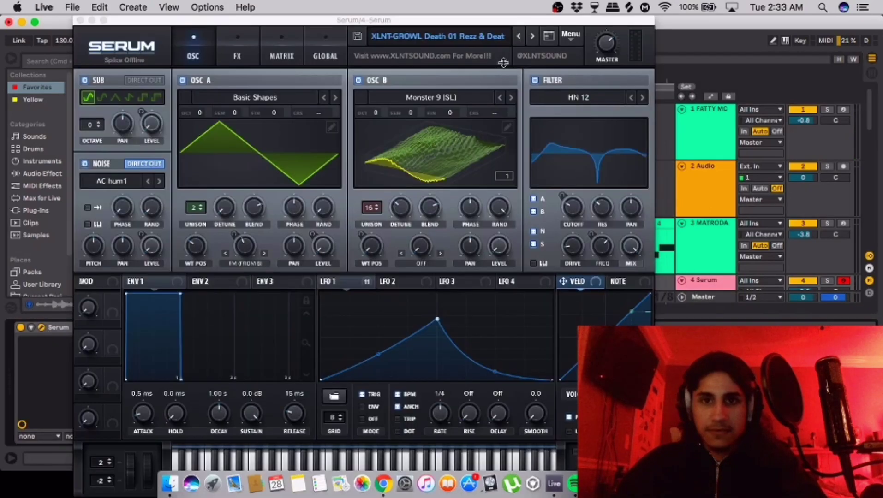
left_click(530, 36)
left_click(532, 37)
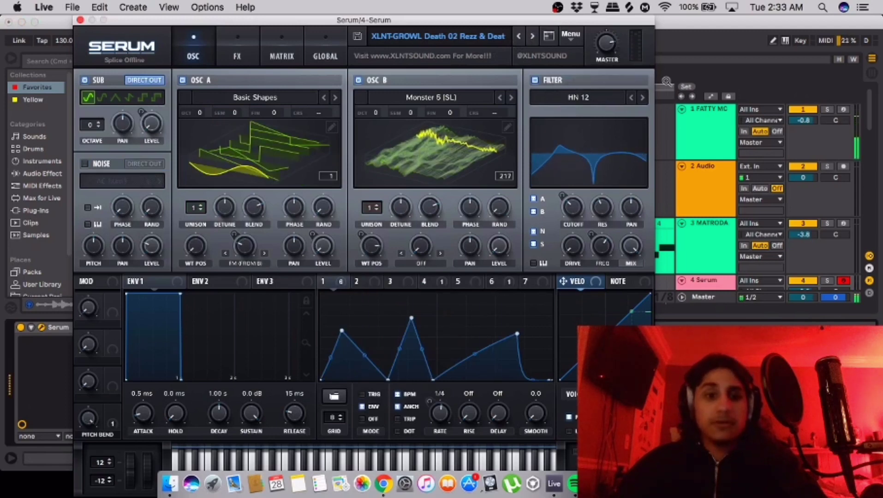
left_click(533, 39)
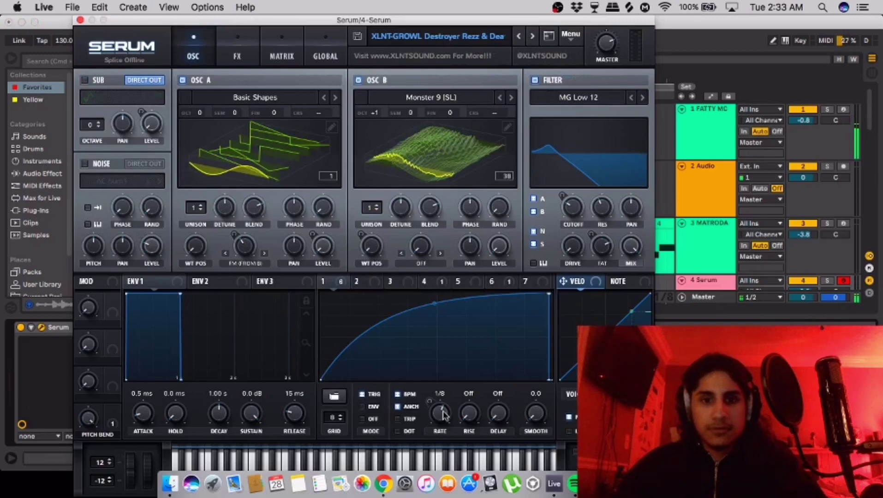
left_click_drag(442, 411, 442, 418)
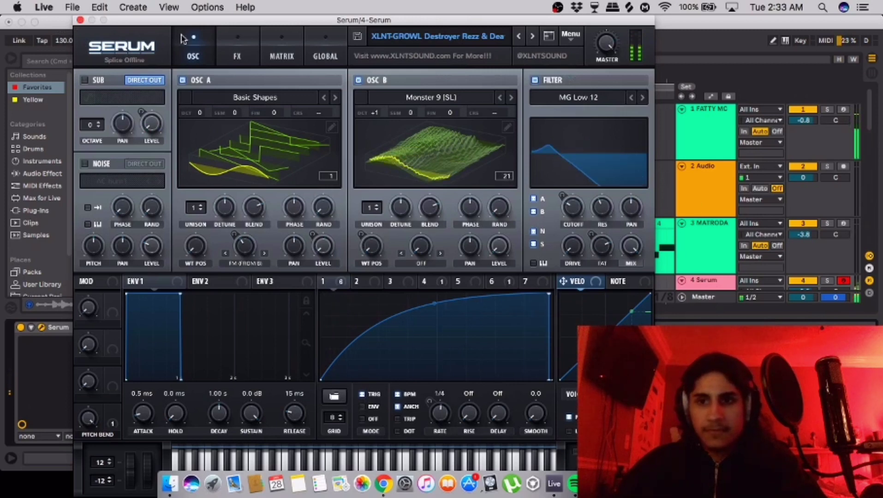
left_click(80, 20)
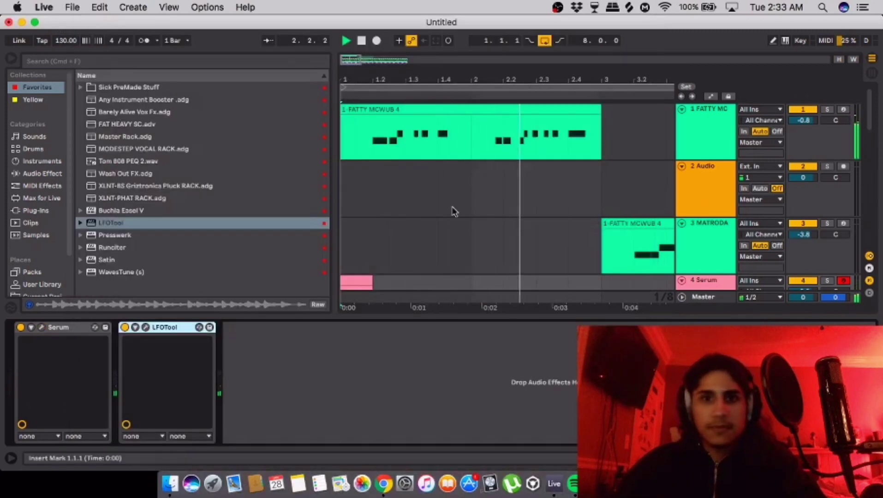
Play the first bars of the FATTY MCWUB pattern and mark 1.4.3 on the new audio track as the fill position.
left_click(720, 182)
left_click(407, 190)
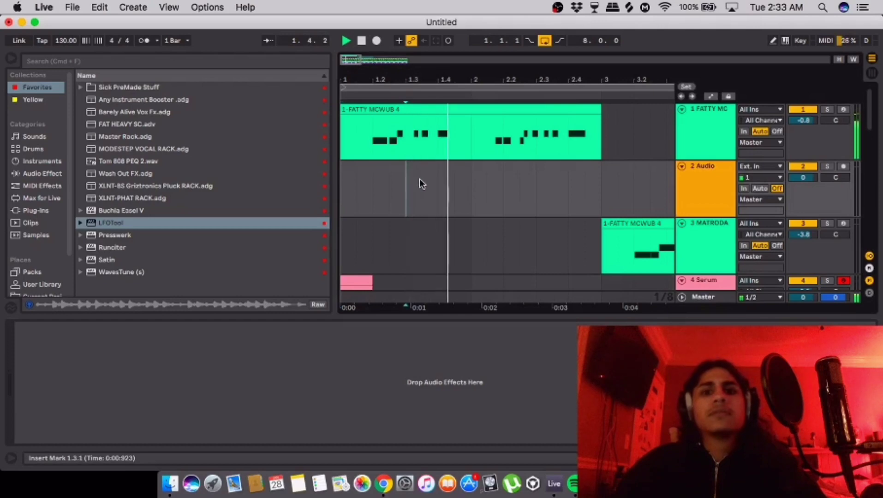
left_click(450, 183)
key("space")
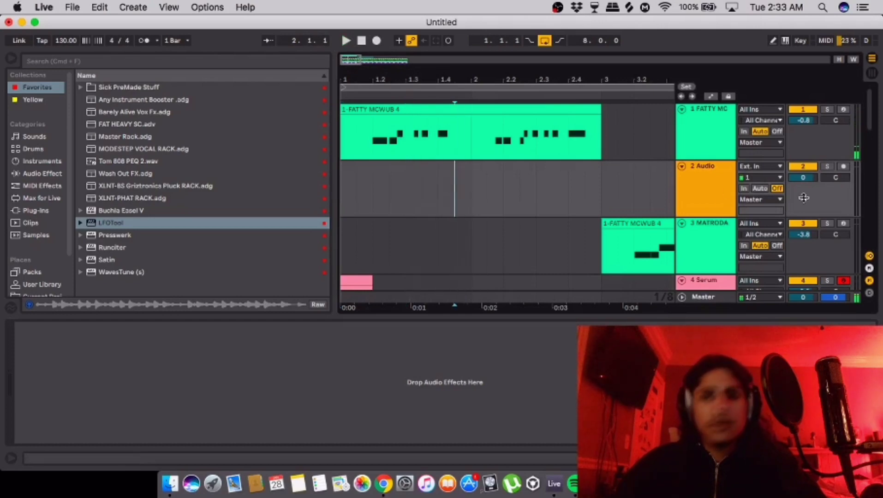
right_click(707, 199)
left_click(698, 177)
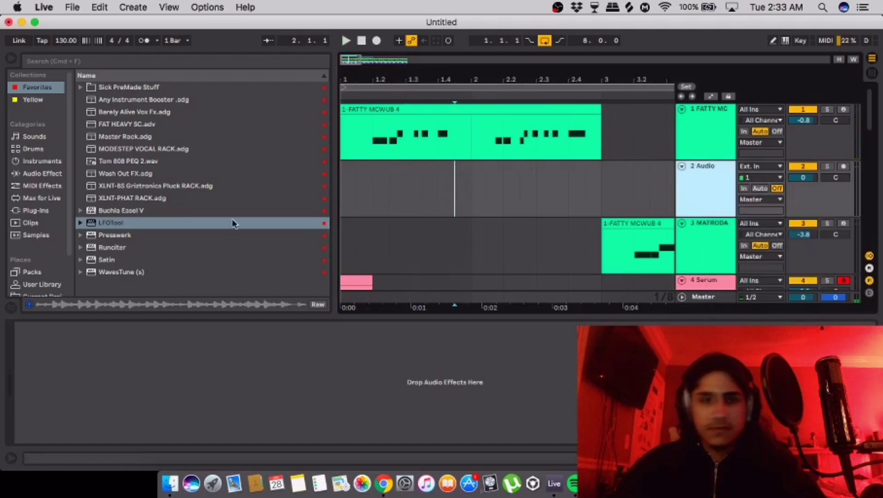
Collapse the XLNT folder in the Yellow collection and replay from 1.3.1 to check the gap at the end of bar 1.
left_click(59, 102)
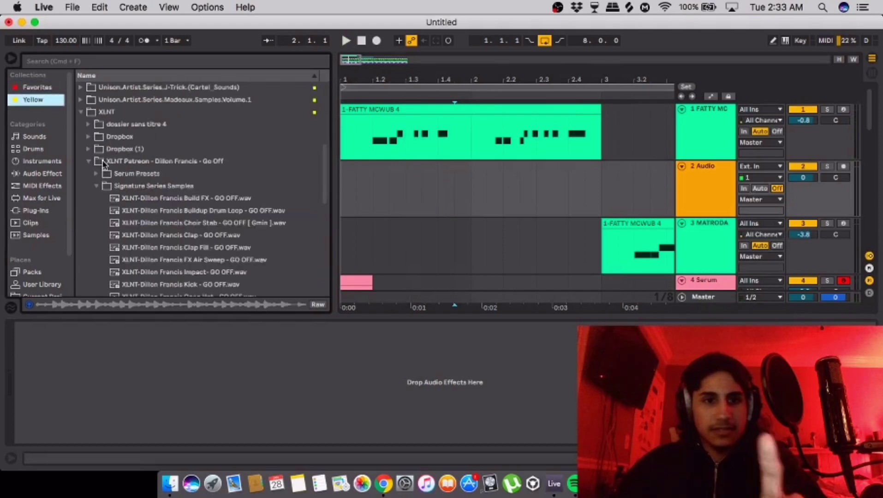
left_click(82, 114)
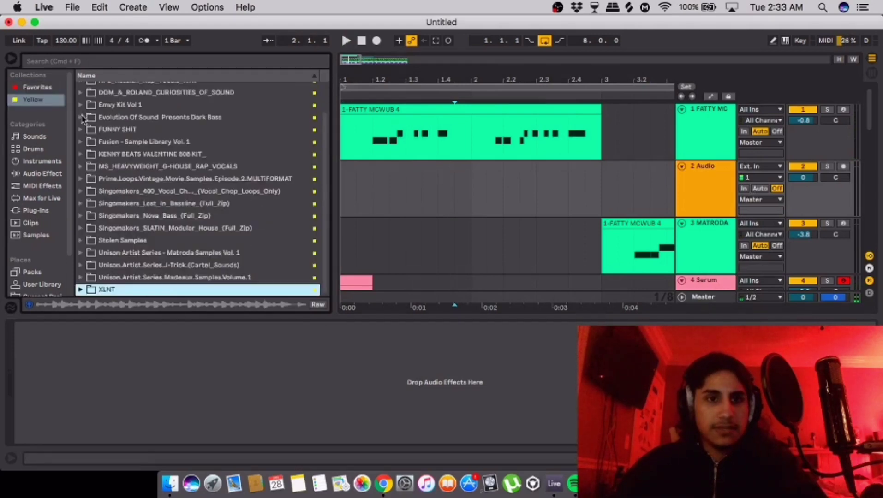
left_click(439, 169)
key("space")
key("space")
left_click(409, 175)
key("space")
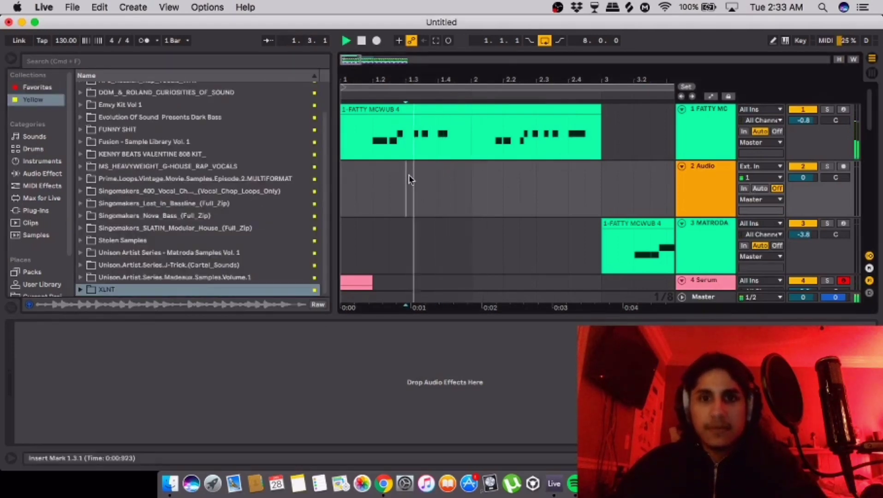
key("space")
left_click(454, 186)
Arm the new audio track below FATTY MCWUB for recording.
left_click(720, 188)
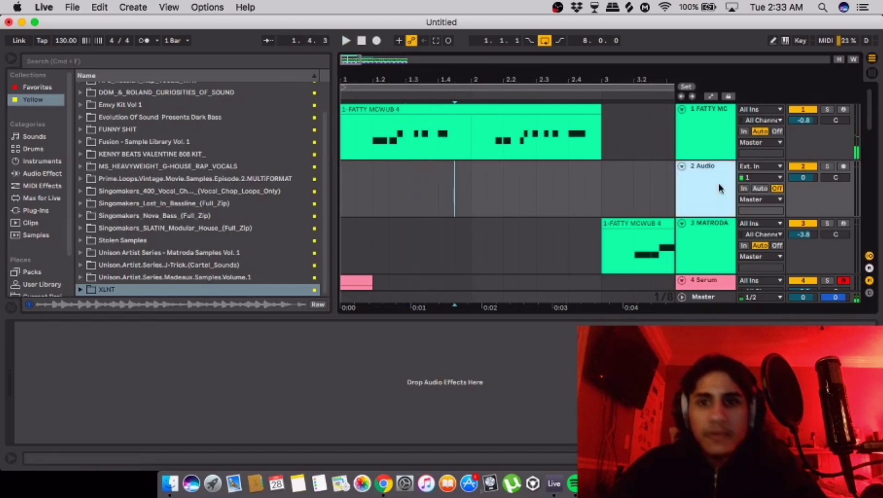
left_click(842, 168)
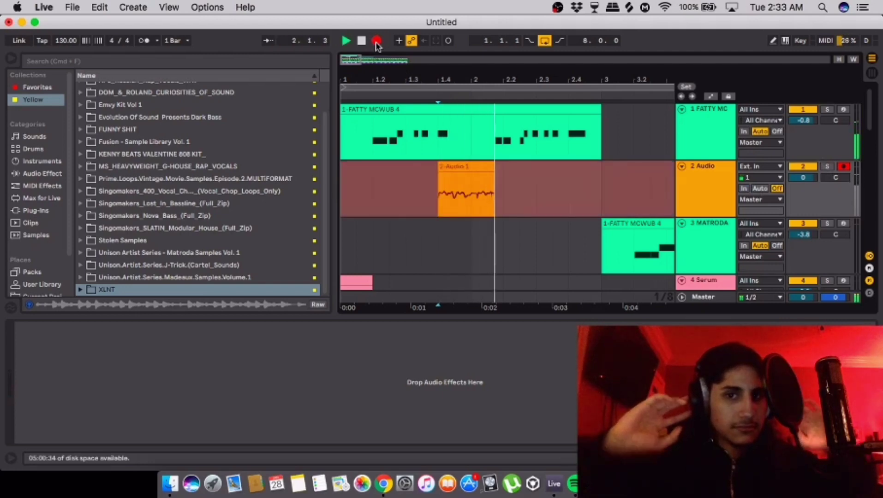
key("space")
left_click(481, 163)
key("Delete")
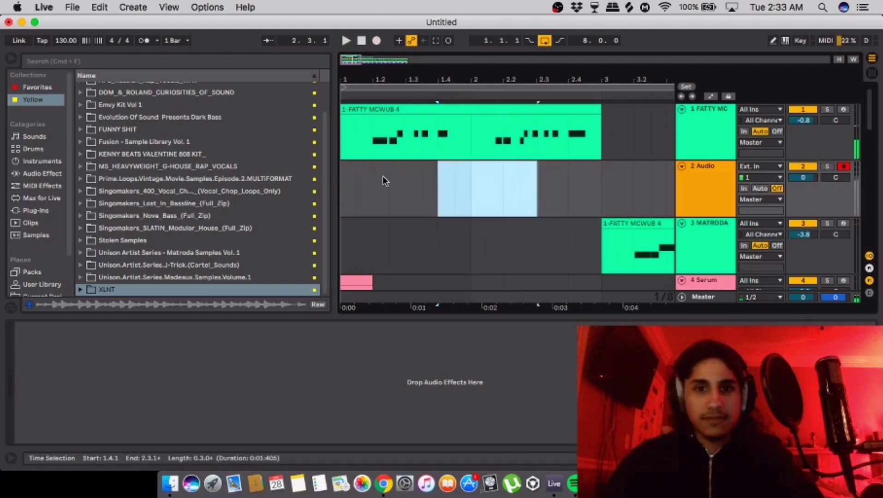
Record a microphone take from bar 1 on the armed audio track and trim it to 1.4.3–2.1.1.
left_click(376, 40)
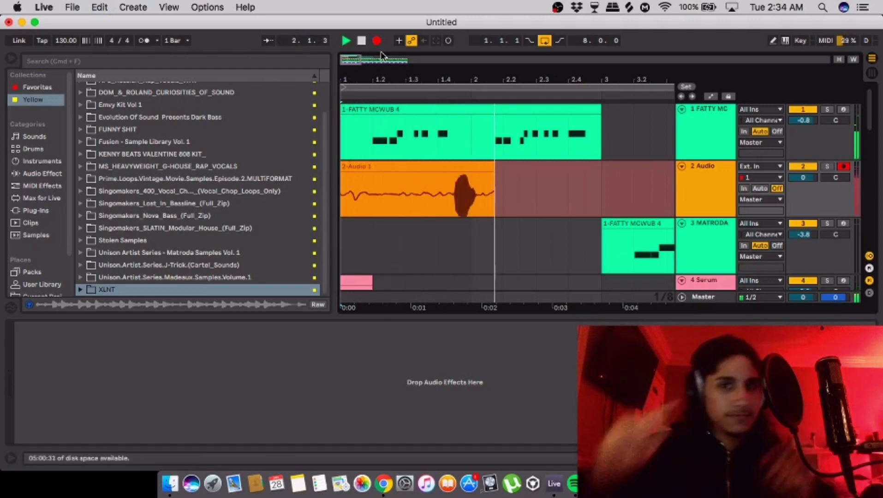
key("space")
left_click(455, 210, "shift")
key("Delete")
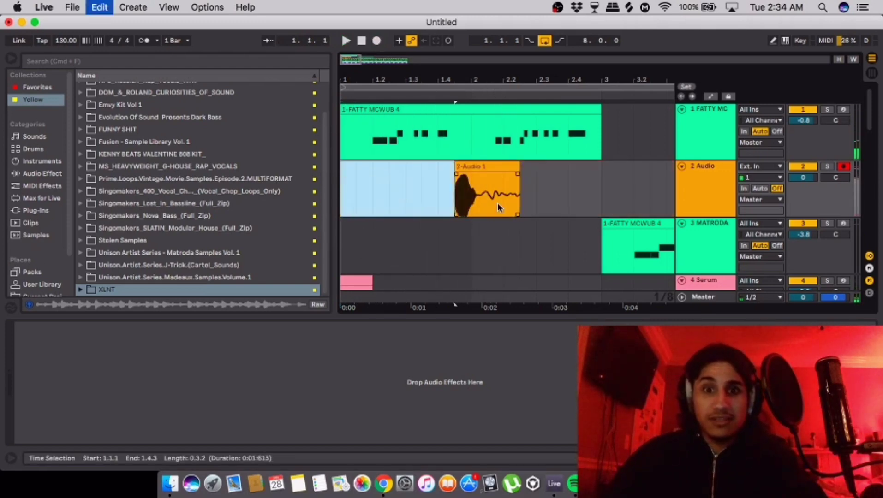
left_click_drag(475, 199, 536, 199)
key("Delete")
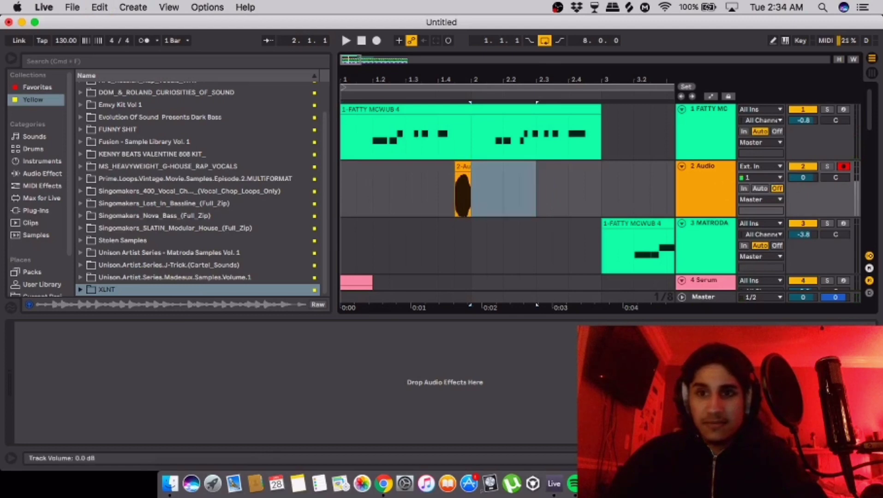
Solo the recorded audio track at -8.9 dB and add the MODESTEP VOCAL RACK to it.
left_click(455, 200)
key("space")
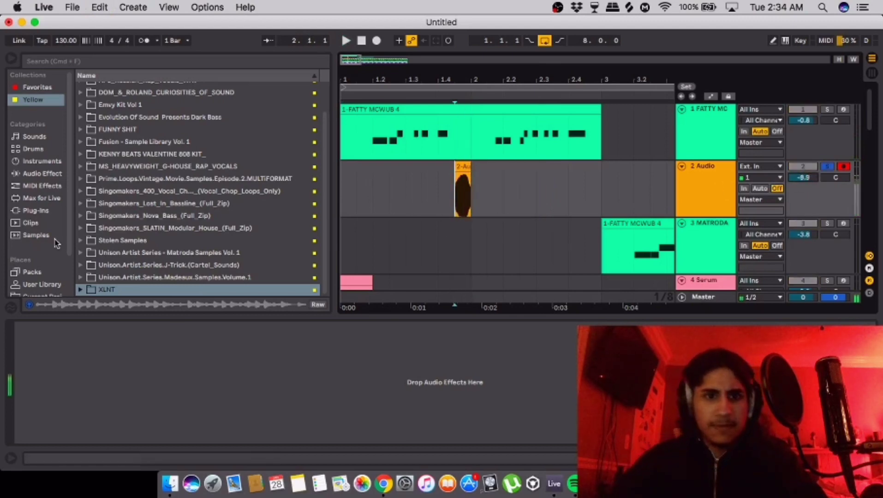
double_click(463, 189)
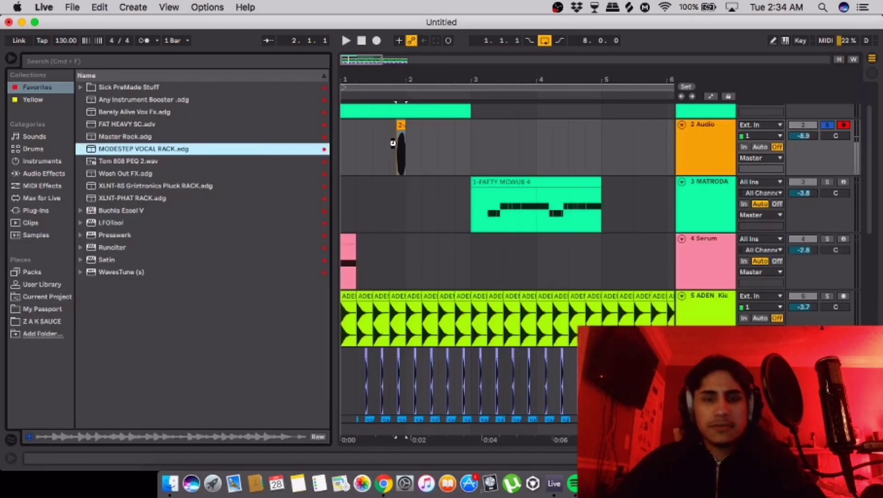
key("super+alt+l")
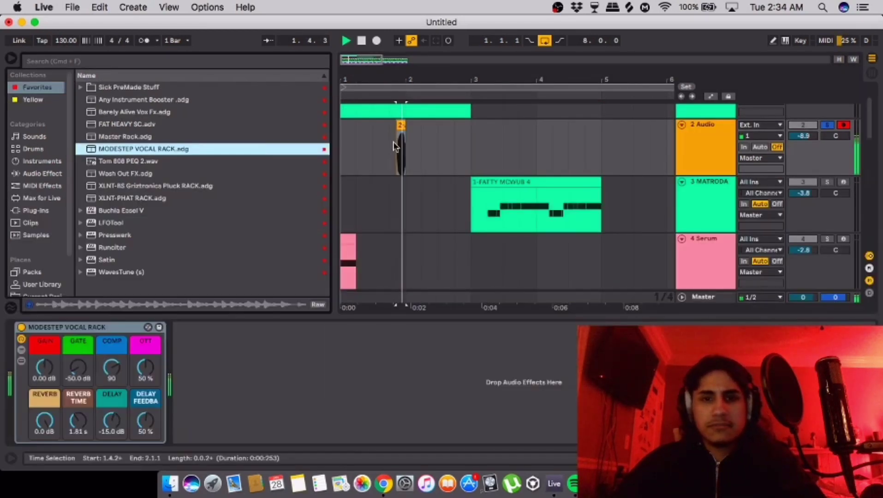
Set the unsoloed audio track to -13.2 dB and its rack's reverb and delay to -inf dB, reverb time 219 ms, delay feedback 0%.
left_click(342, 147)
key("space")
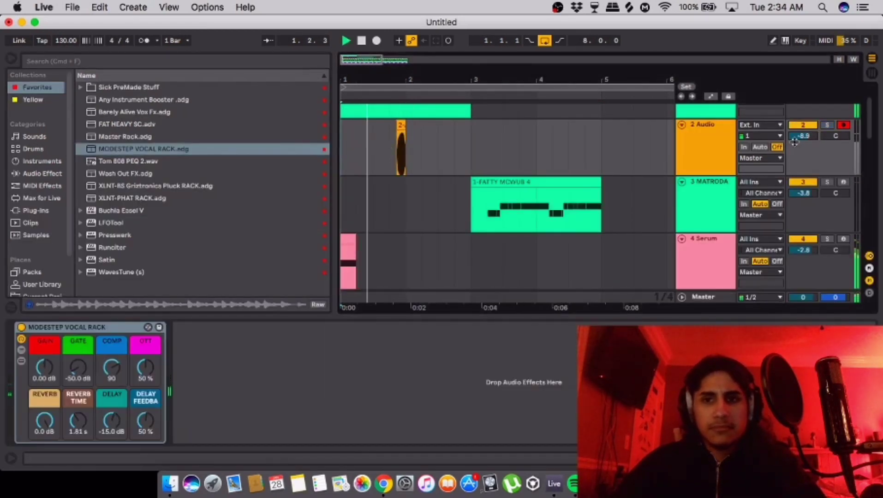
left_click_drag(803, 137, 803, 134)
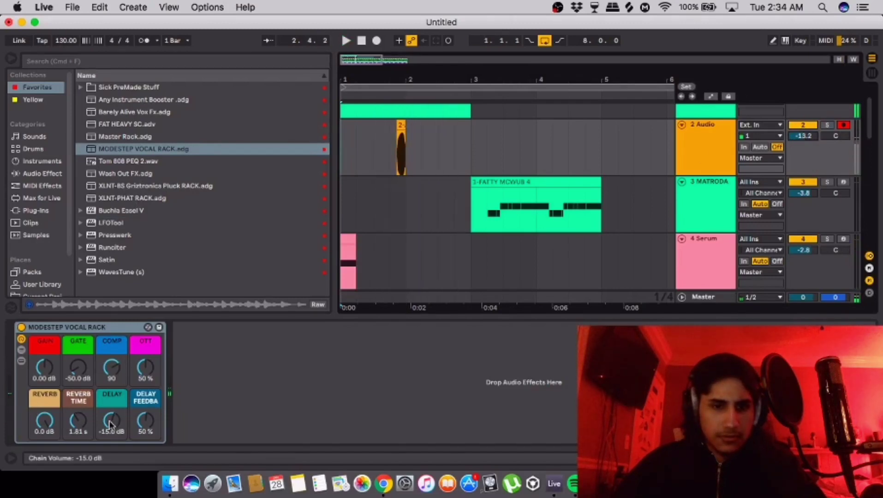
left_click_drag(110, 423, 110, 466)
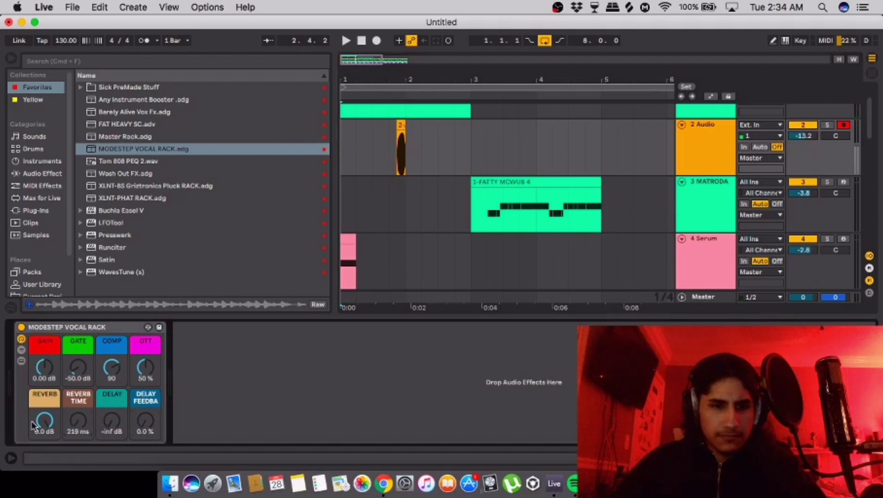
Insert another audio track below the recorded one and expand the XLNT folder in the Yellow collection.
right_click(715, 154)
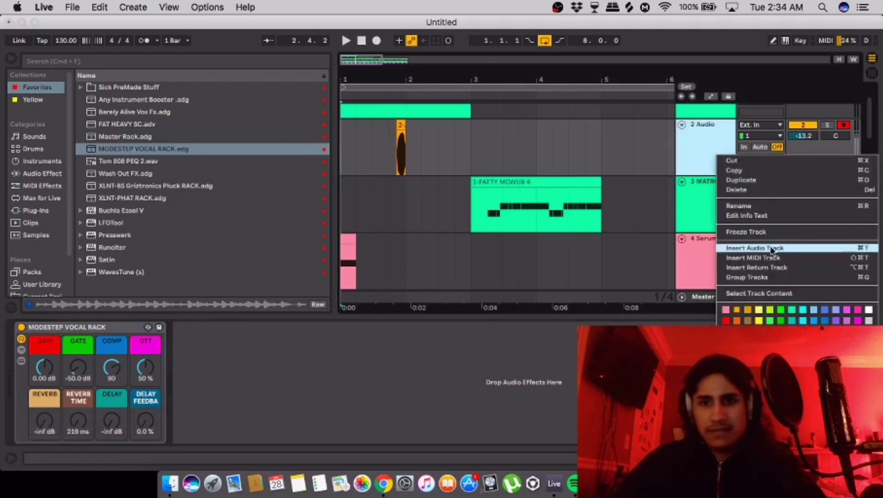
left_click(755, 248)
key("super+alt+l")
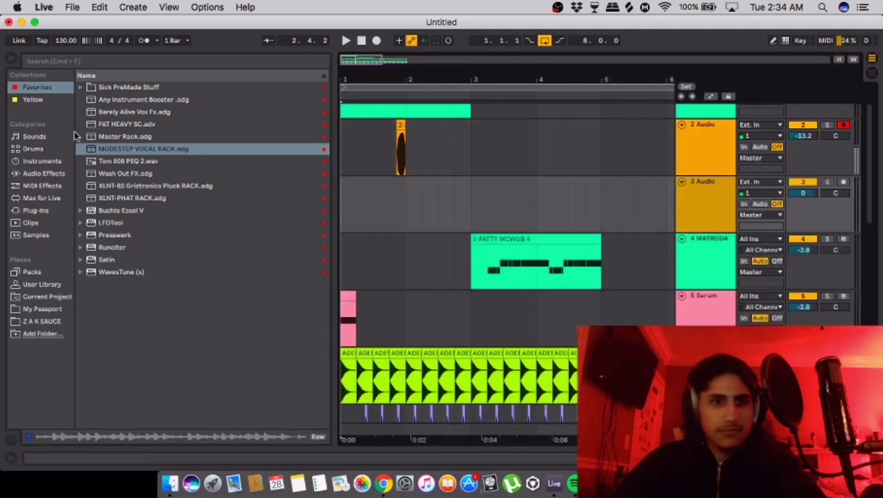
left_click(50, 100)
left_click(80, 321)
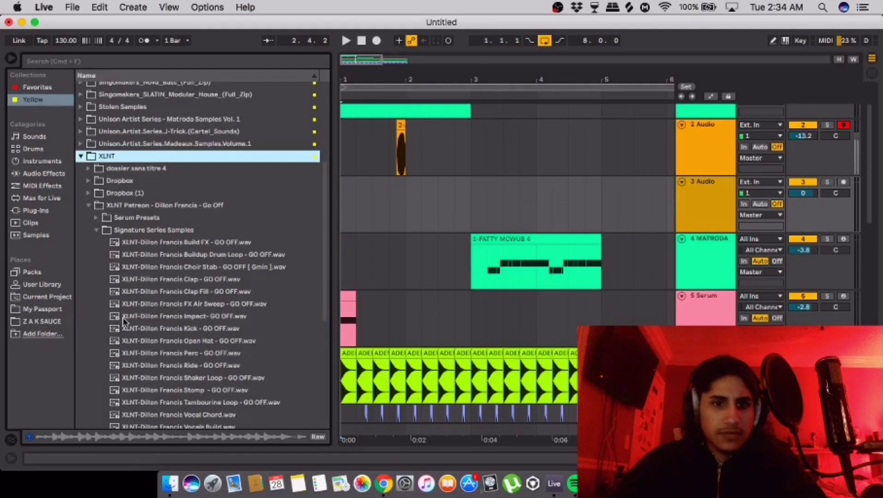
Fit the Habstrakt, Bellecour FX Scratch 01 clip to 1.4.3–2.1.1 on the new track and balance it at -15.8 dB during playback.
right_click(398, 176)
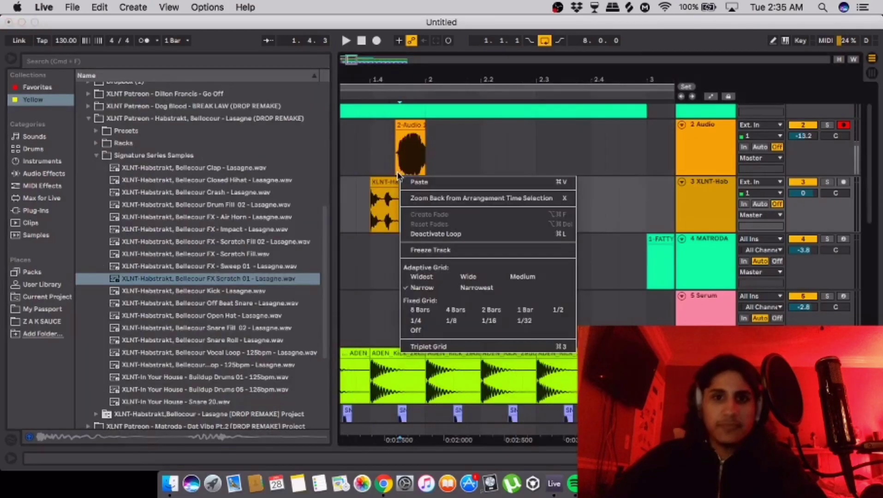
left_click(392, 177)
left_click_drag(383, 180, 417, 185)
key("x")
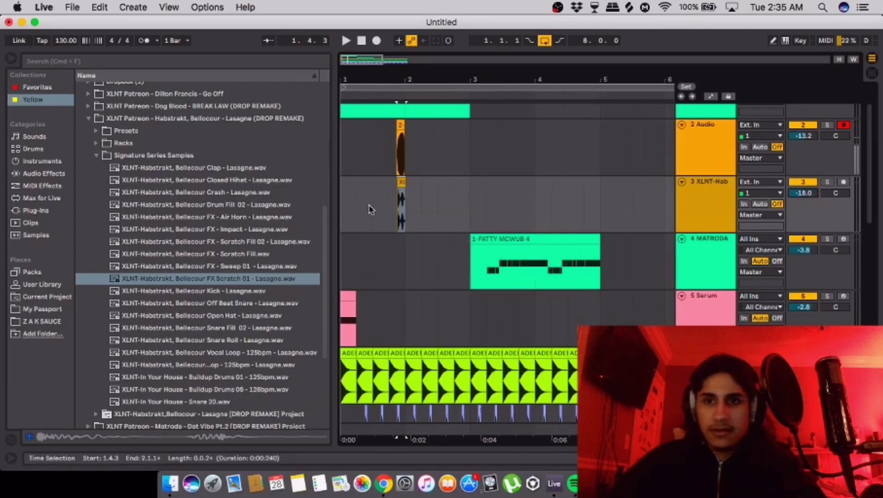
left_click(340, 199)
key("space")
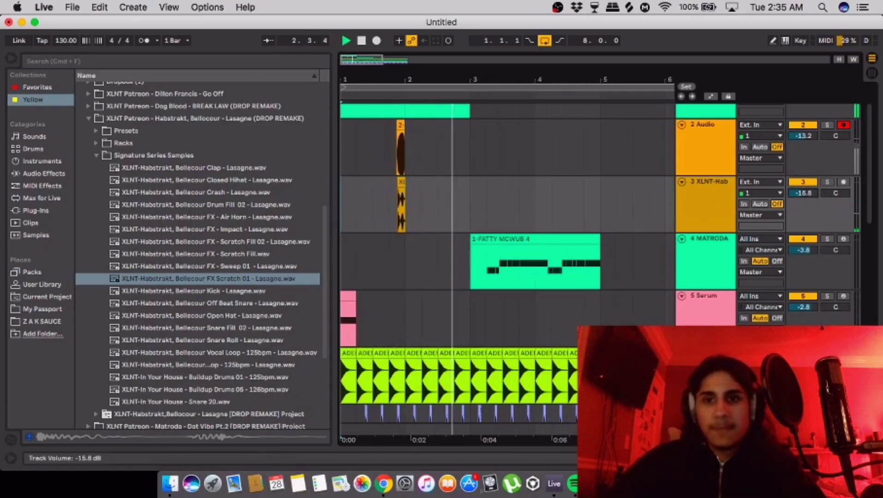
Set the MATRODA track's volume to -11.2 dB and pull the early points of its LFOTool curve down to the graph's floor.
left_click_drag(801, 250, 801, 269)
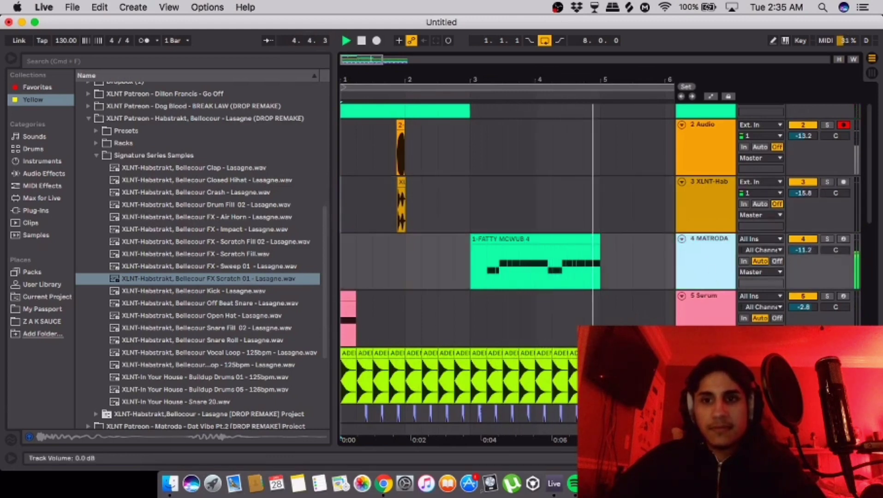
key("space")
key("shift+Tab")
left_click(724, 325)
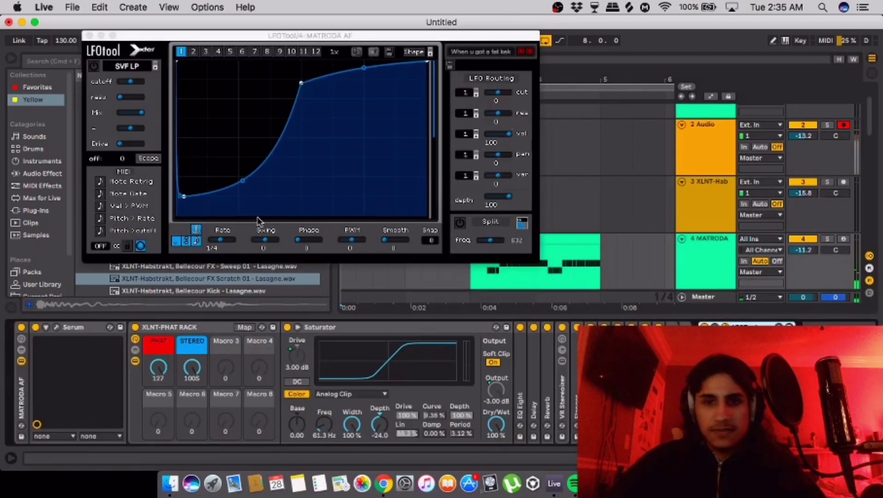
left_click_drag(185, 198, 195, 222)
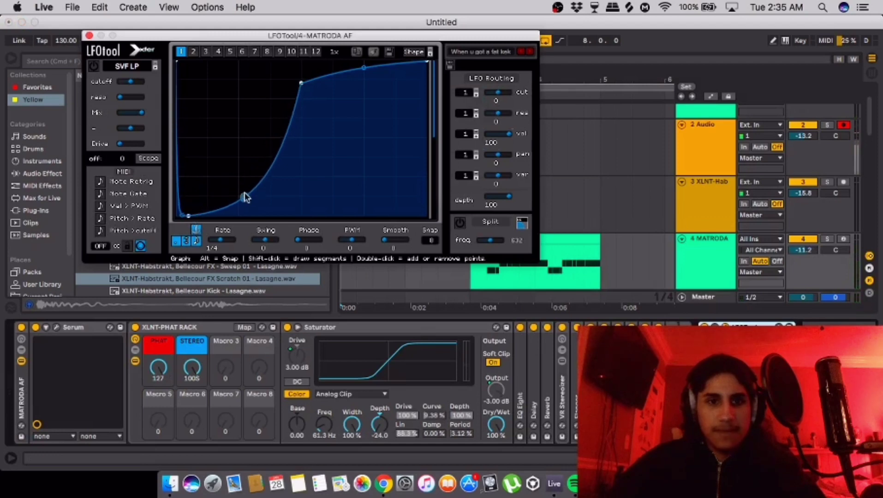
left_click_drag(245, 198, 244, 210)
left_click(89, 36)
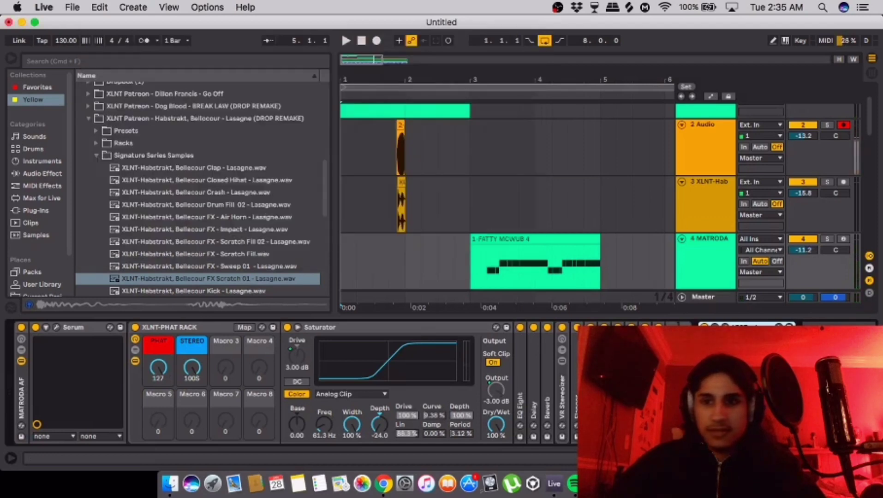
Delete the recorded microphone clip and its leftover sliver from the armed audio track.
key("super+alt+l")
key("plus")
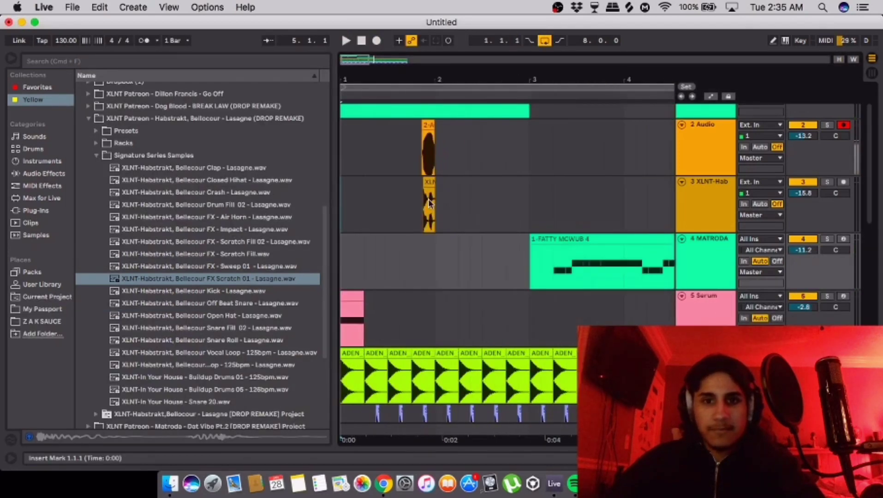
left_click(421, 158)
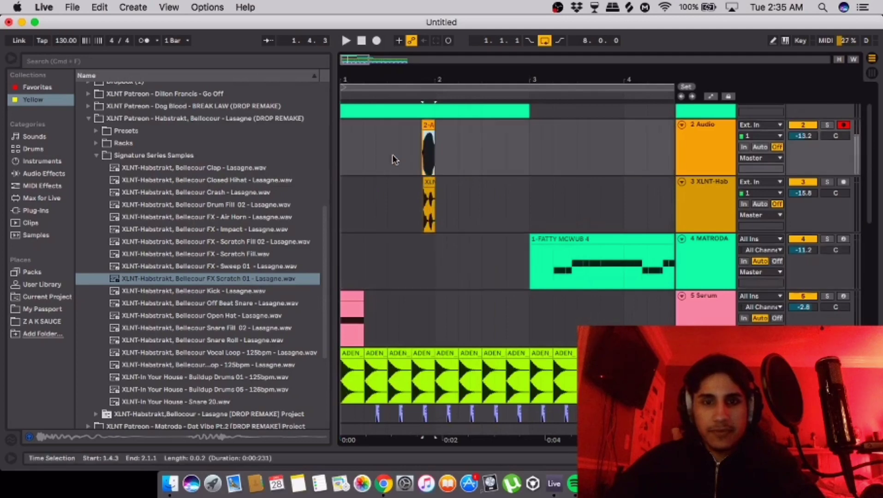
left_click(344, 158)
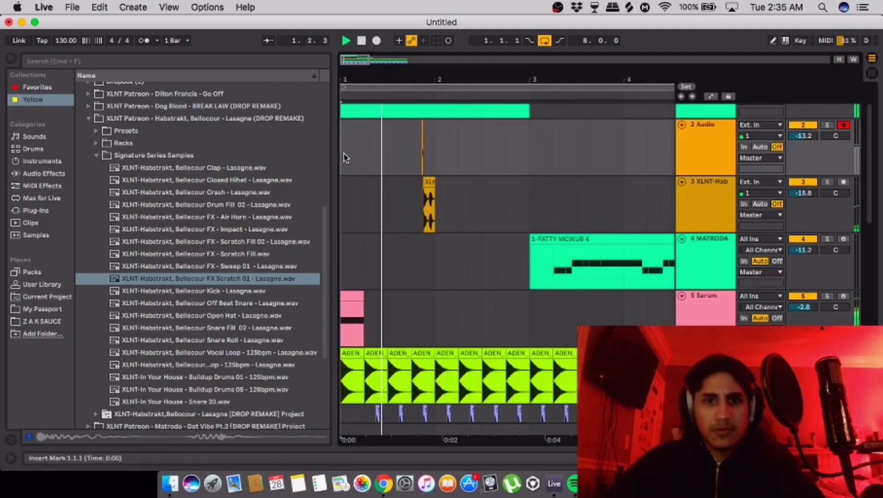
left_click_drag(375, 154, 442, 153)
Move the MATRODA clip two bars earlier and delete its first bar, 1.1.1 to 2.1.1.
scroll(400, 183, "up", 3)
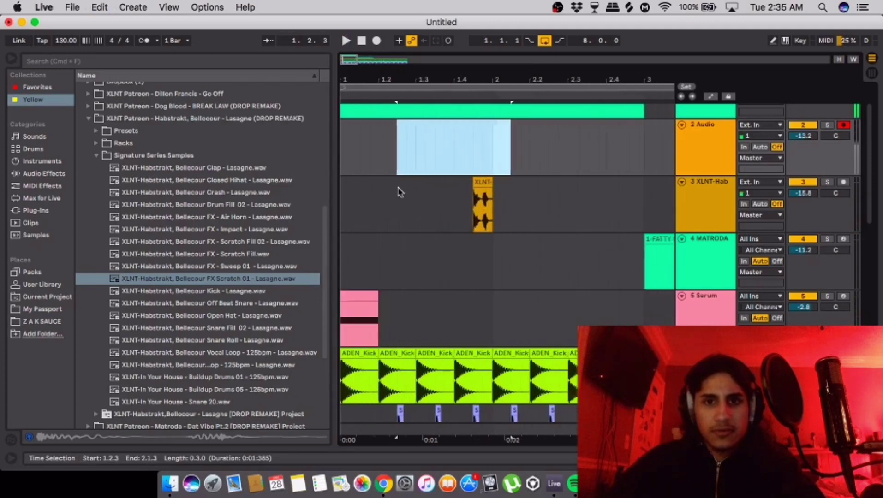
scroll(398, 188, "down", 5)
left_click_drag(451, 246, 234, 271)
key("Delete")
scroll(374, 240, "up", 2)
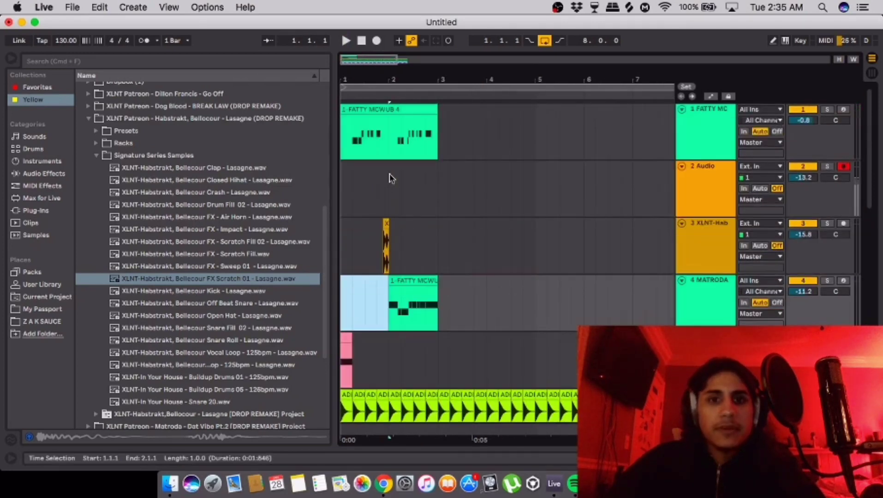
Delete the second bar, 2.1.1 to 3.1.1, of the FATTY MCWUB clip.
left_click_drag(392, 151, 437, 142)
key("Delete")
scroll(372, 240, "up", 2)
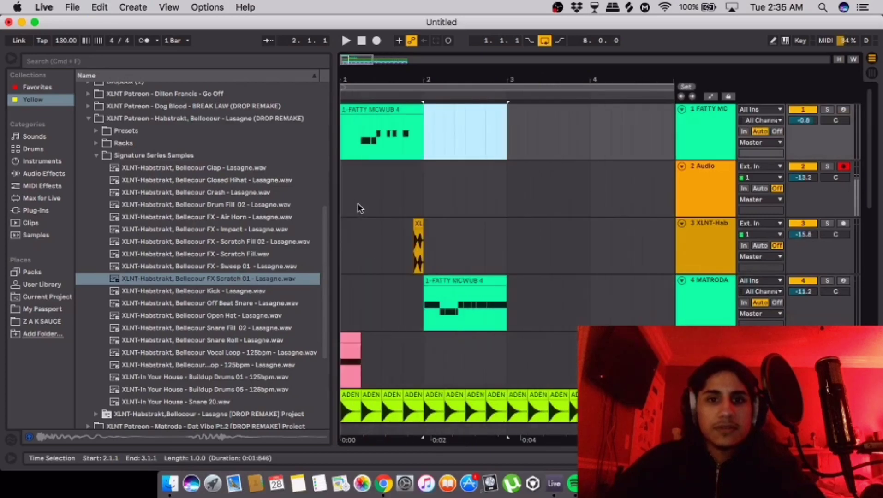
Play from bar 1 to check the change from FATTY MCWUB through the scratch fill to MATRODA at bar 2.
left_click(347, 192)
key("space")
key("plus")
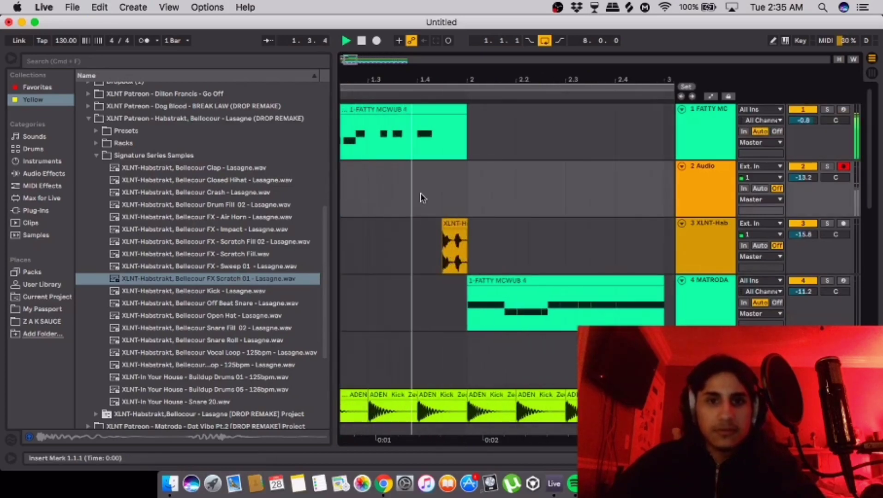
Delete the section from 1.4.3 to 2.1.1 on all tracks below the scratch fill, cutting a gap in the drum groove.
scroll(447, 286, "down", 5)
left_click_drag(443, 218, 467, 300)
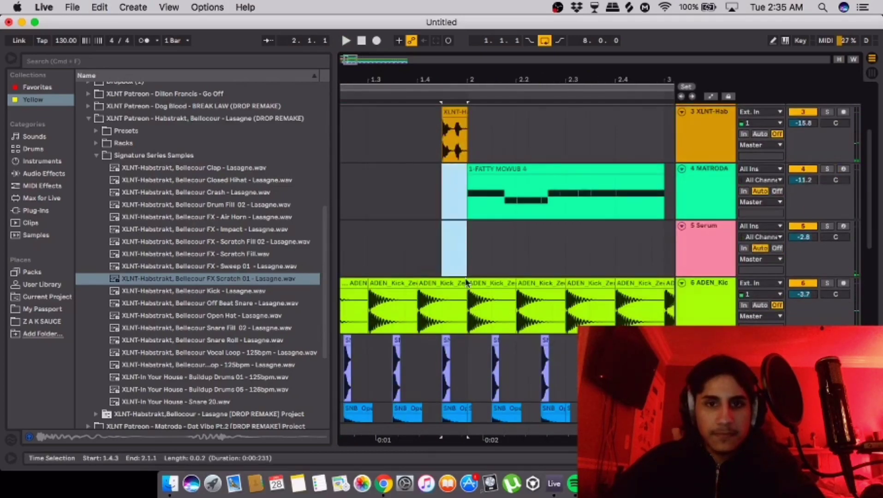
scroll(468, 306, "down", 10)
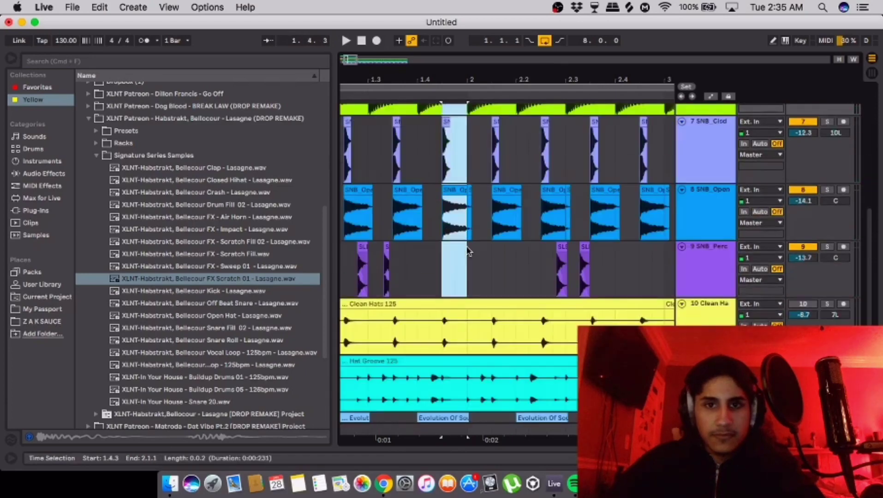
scroll(465, 263, "down", 6)
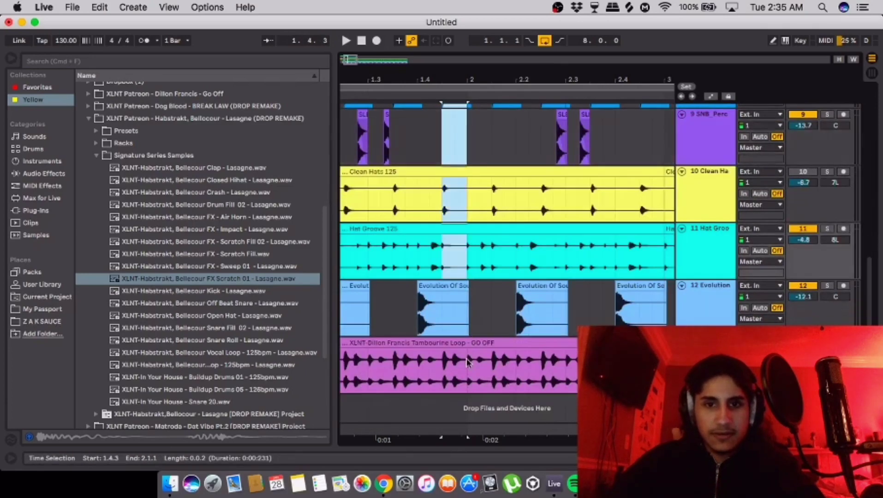
key("Delete")
Play from bar 1 to check the drum gap under the scratch fill, and raise the scratch track's volume to -10.6 dB.
key("minus")
left_click(346, 239)
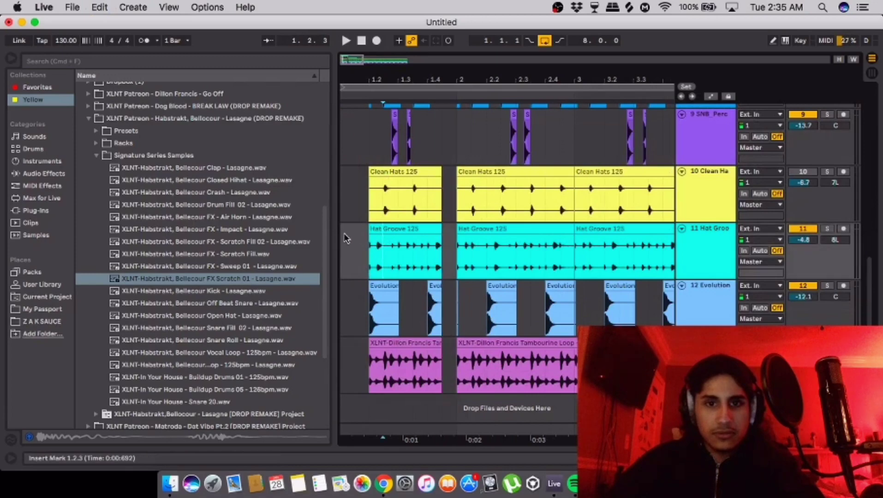
key("space")
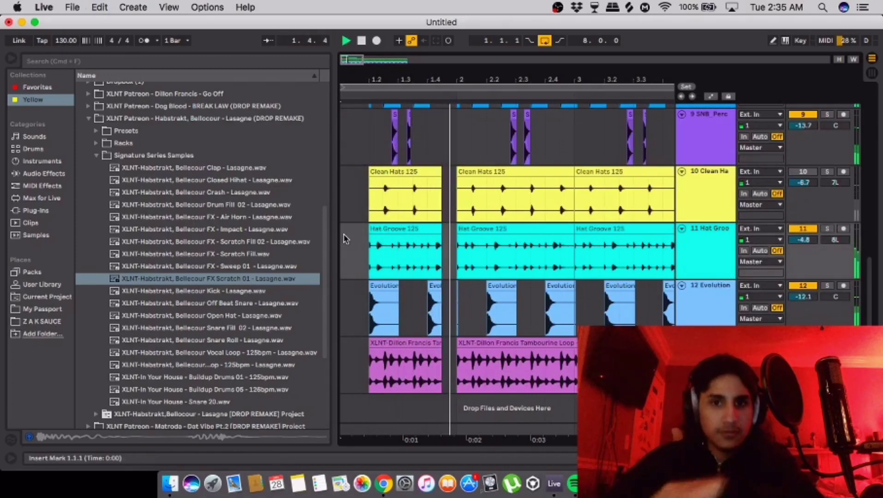
scroll(353, 237, "up", 10)
scroll(815, 277, "up", 6)
key("space")
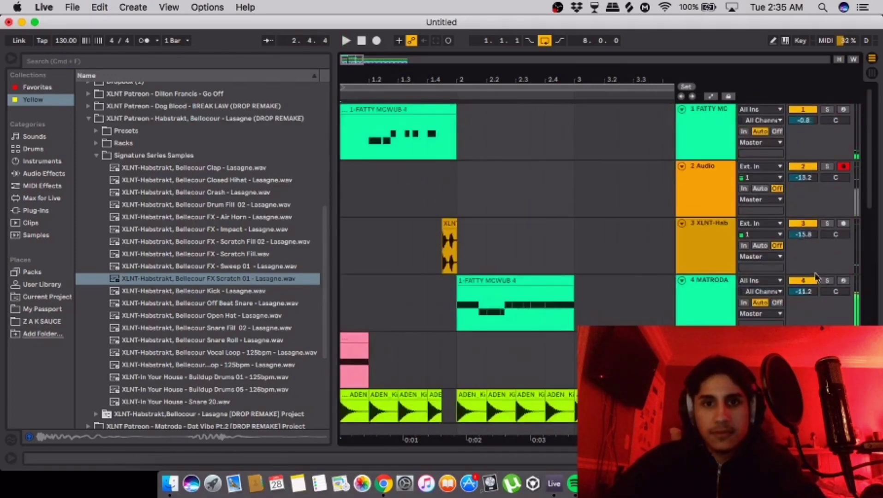
Replace the MATRODA patch with FATTY.adg from the Sick PreMade Stuff favorites, audition it, and close its plug-in windows.
left_click(37, 87)
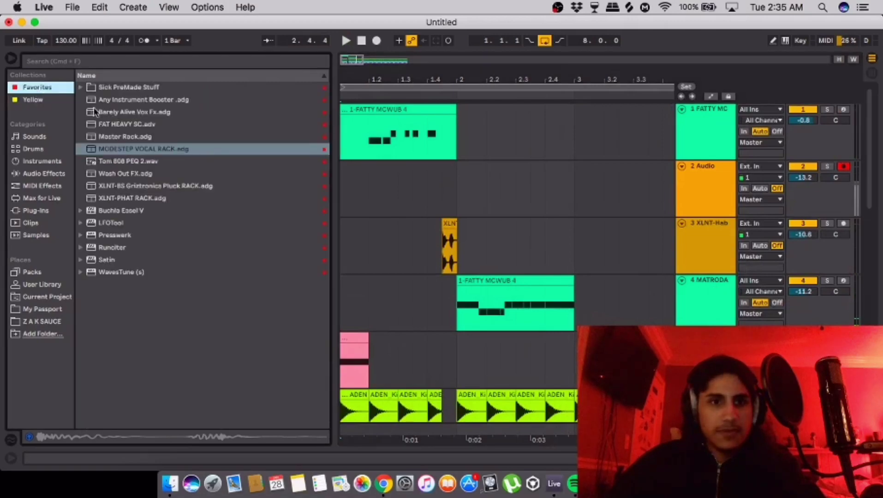
left_click(80, 87)
double_click(120, 137)
key("space")
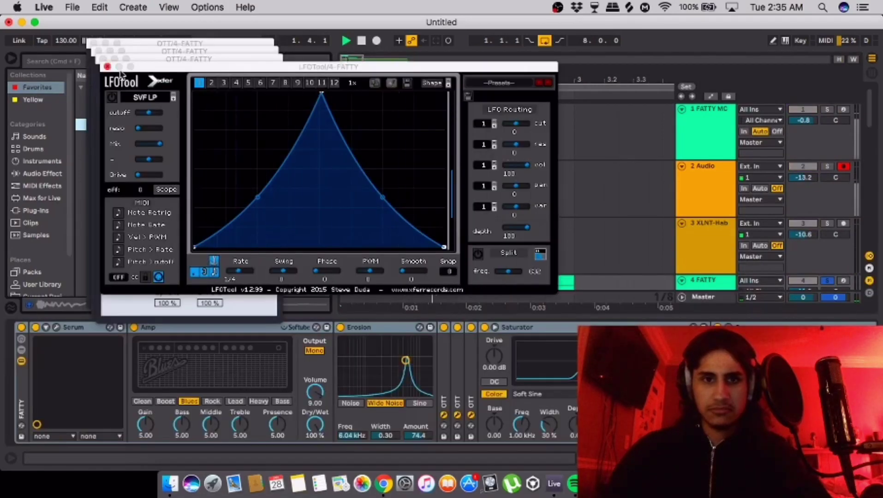
left_click(103, 59)
left_click(98, 51)
left_click(94, 44)
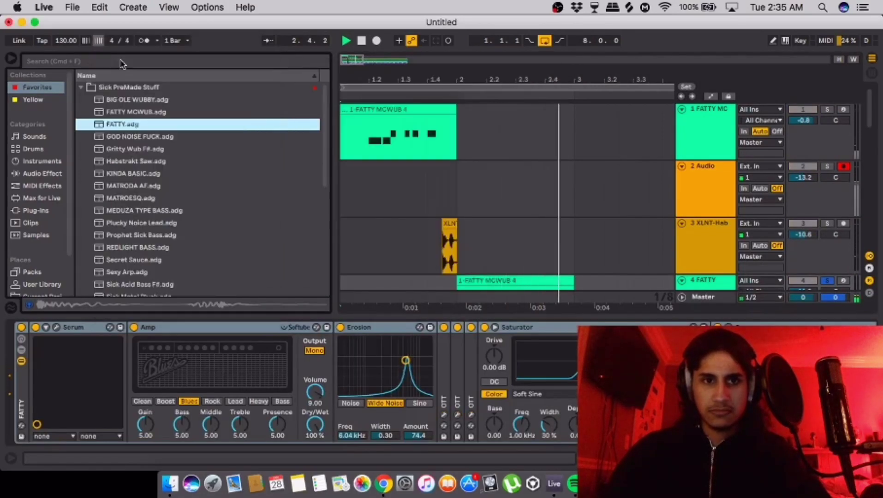
key("space")
Play the soloed FATTY clip from 2.1.1 to judge the new patch and its device chain.
scroll(562, 258, "down", 2)
left_click(453, 271)
scroll(291, 383, "right", 8)
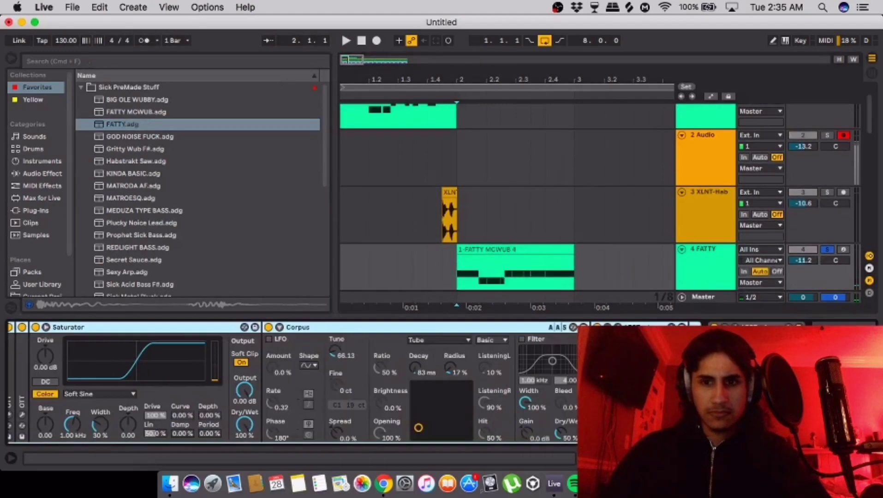
key("space")
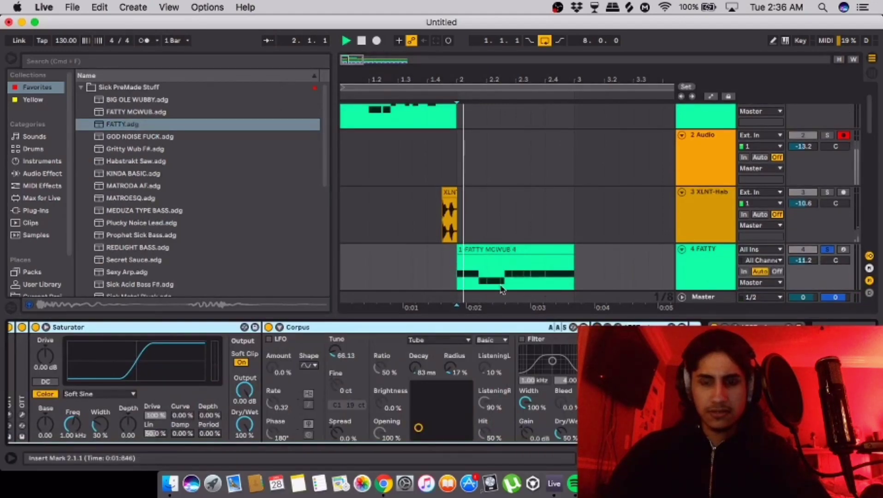
key("space")
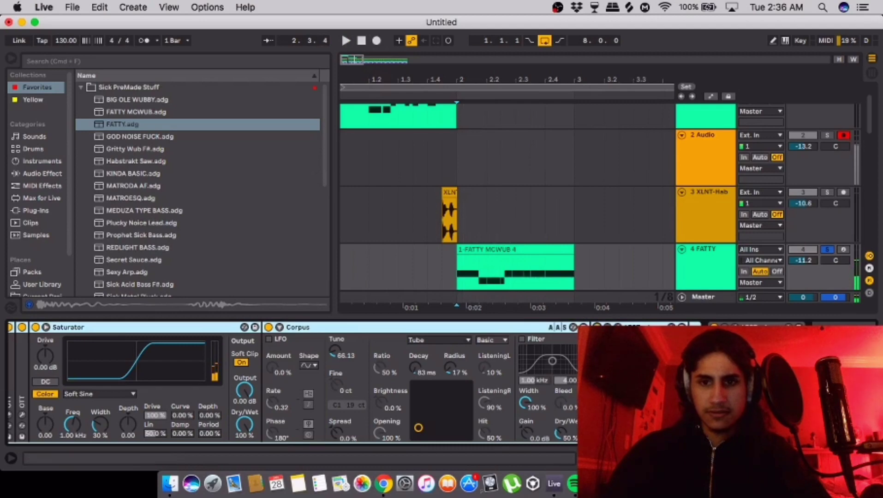
key("space")
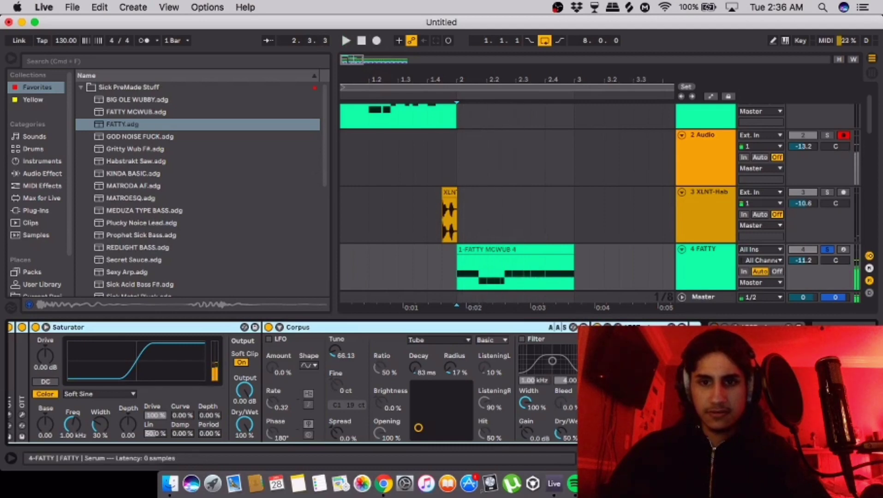
scroll(488, 251, "down", 3)
key("space")
left_click(731, 226)
key("space")
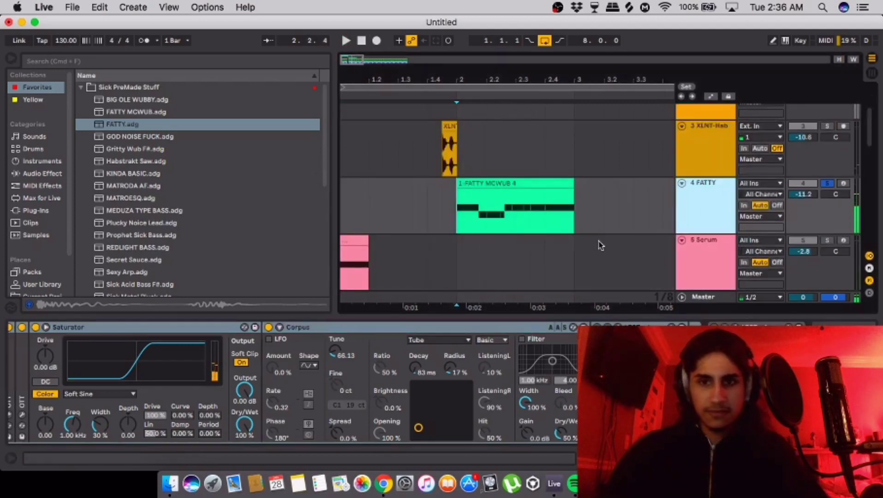
Arm the FATTY track and reshape Serum's LFO 1 into a sustained full level that curves down at the end.
left_click(842, 184)
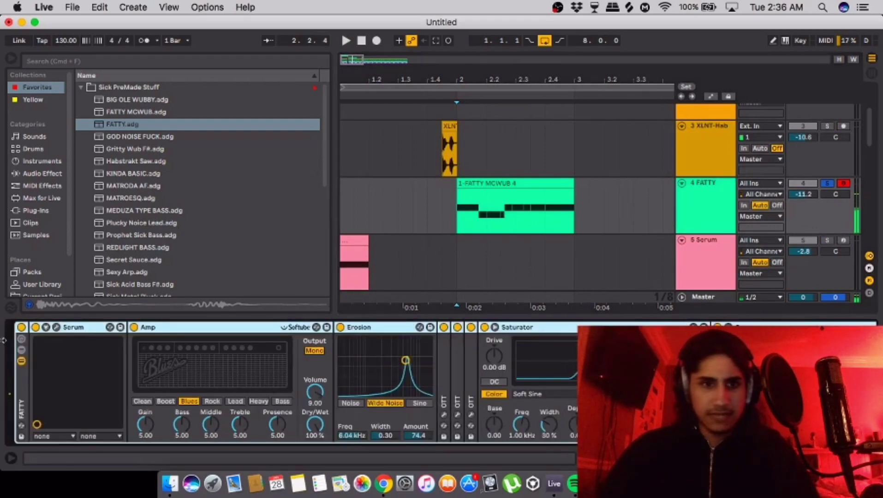
left_click(57, 328)
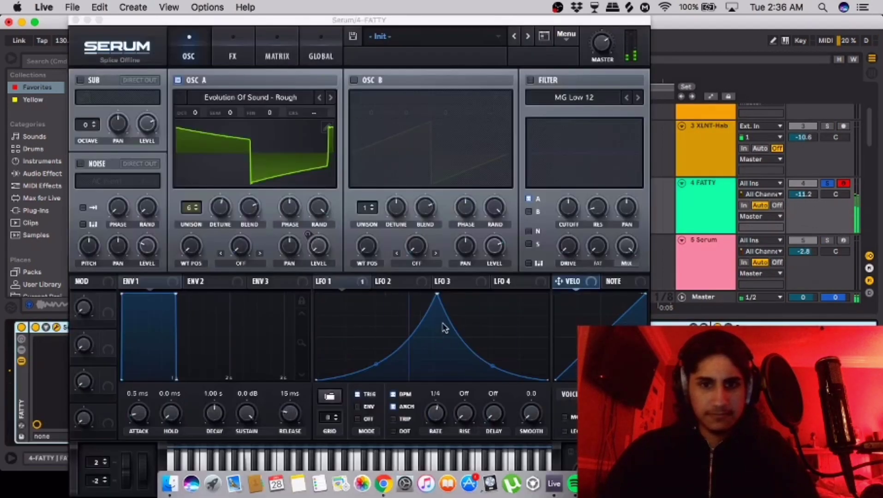
left_click_drag(437, 298, 264, 253)
left_click_drag(436, 366, 449, 312)
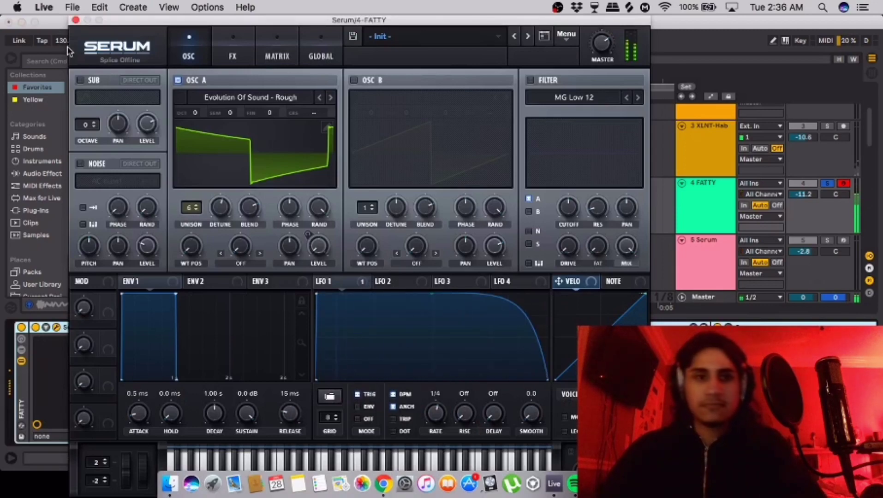
left_click(76, 20)
scroll(296, 382, "right", 8)
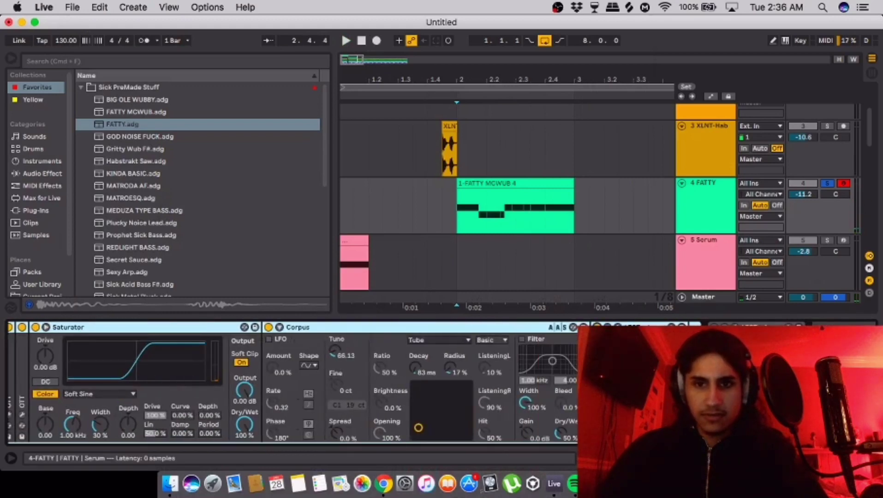
Set the triangle-shaped LFOTool's rate to 1/16 and bend both sides of its volume curve upward on the FATTY track.
left_click(617, 327)
key("space")
left_click_drag(257, 198, 257, 158)
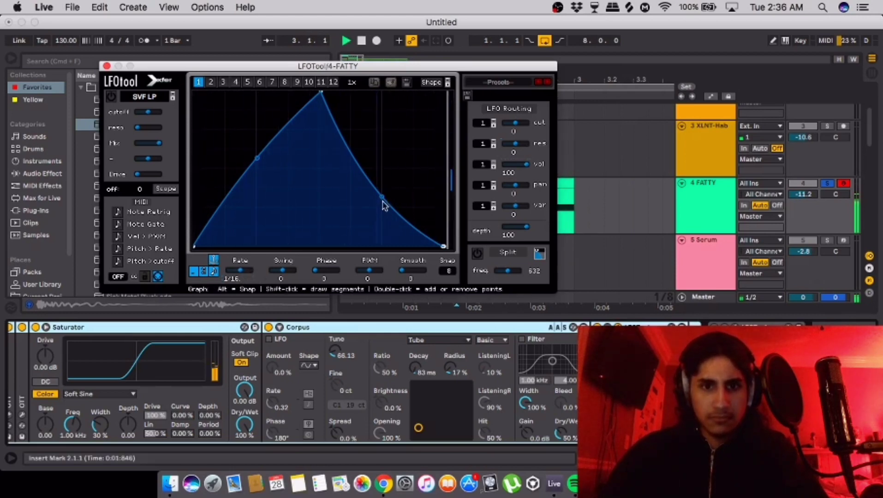
left_click_drag(387, 196, 384, 183)
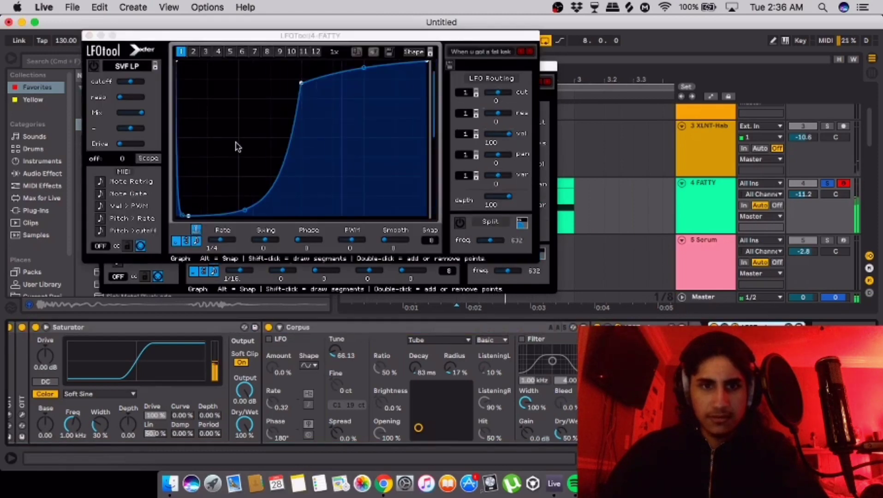
Browse the sidechain LFOTool's presets, raise the low points of its ducking curve, and close both LFOTool windows.
left_click(505, 52)
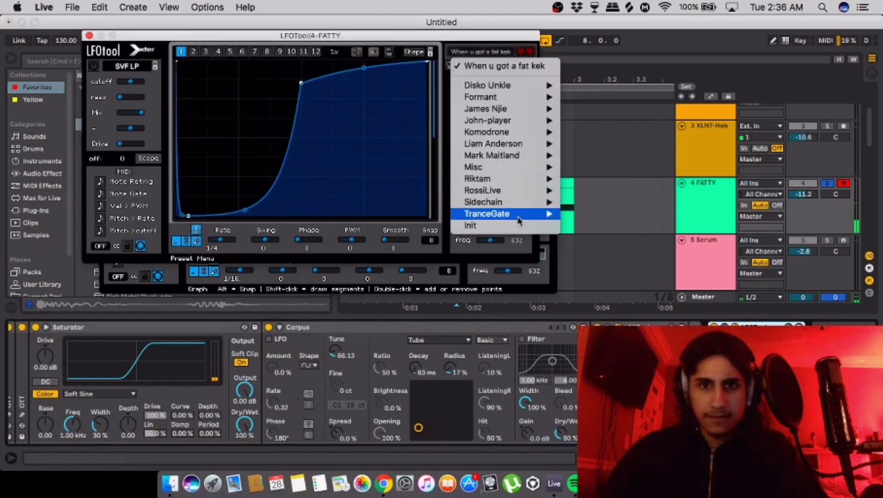
mouse_move(483, 202)
left_click(614, 272)
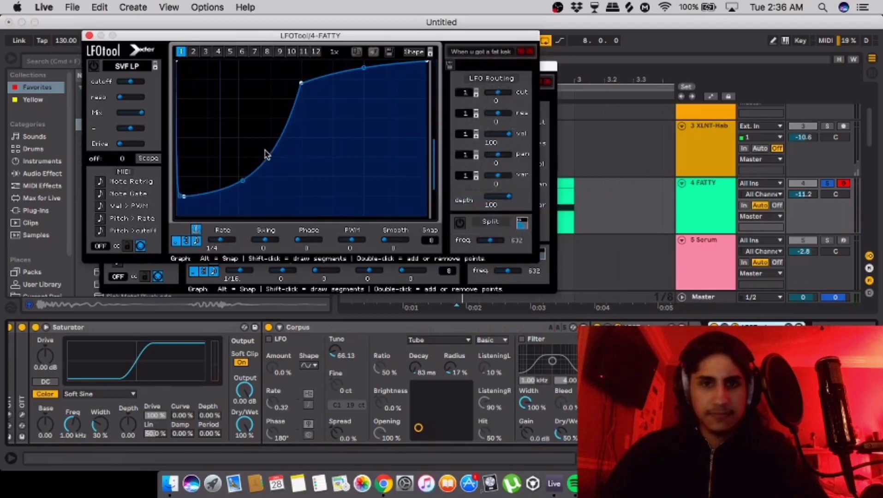
left_click(89, 35)
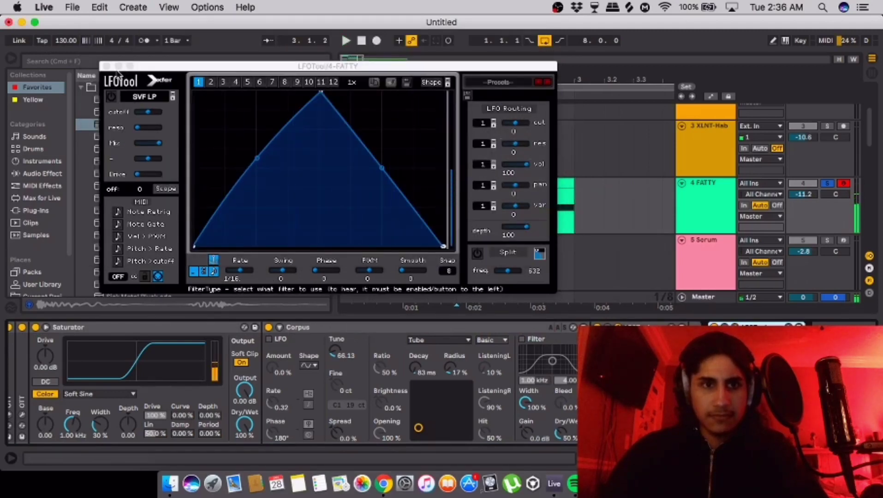
left_click(106, 67)
Set the FATTY track's volume to -6.0 dB and play from bar 1 with the other tracks.
key("space")
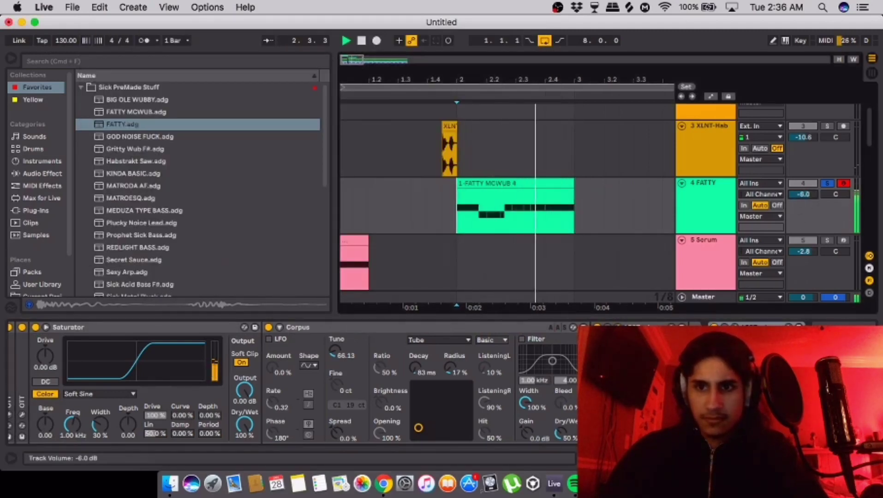
left_click(338, 196)
key("space")
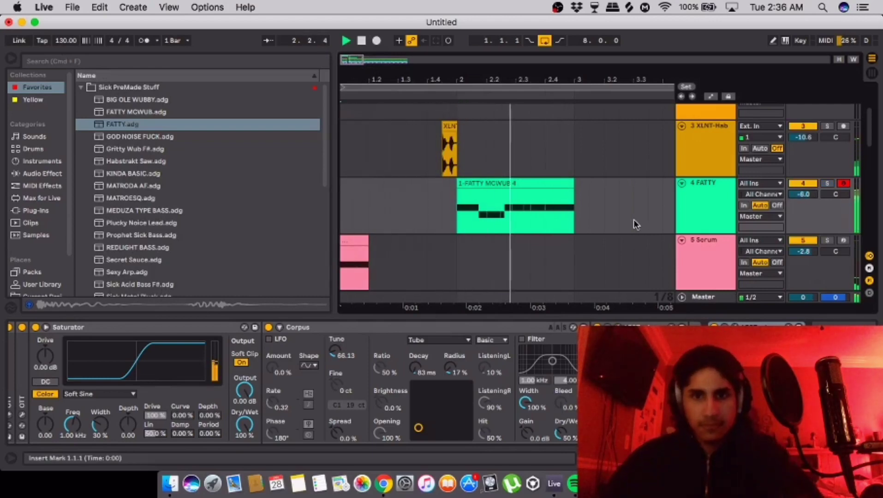
key("space")
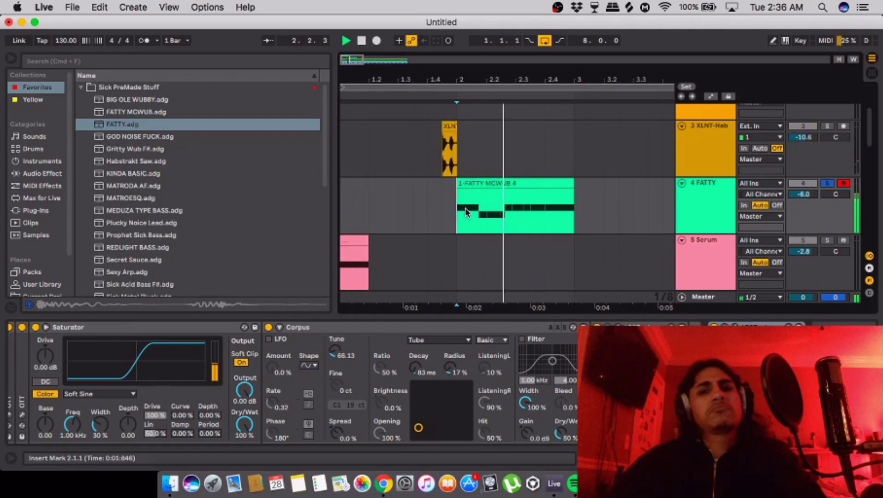
Play the FATTY clip from 2.1.1, lower its track to -9.9 dB, and set Serum's LFO 1 rate to 1/2.
left_click_drag(478, 208, 455, 212)
left_click(455, 204)
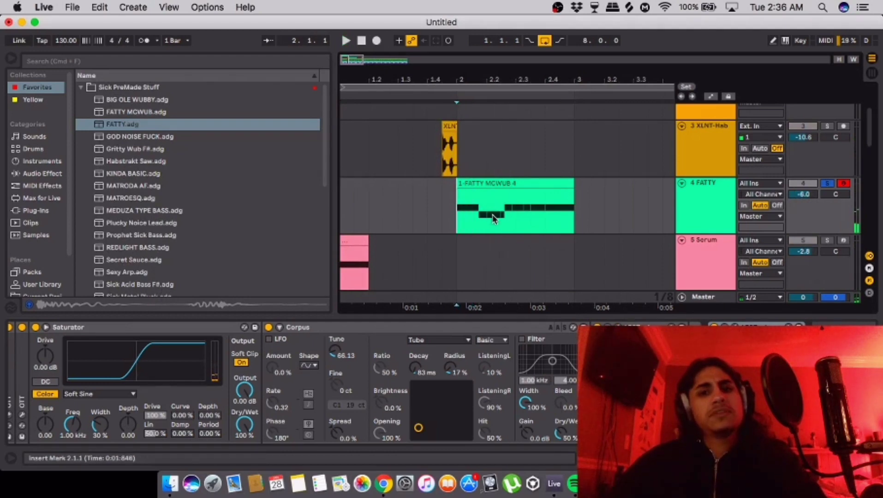
key("space")
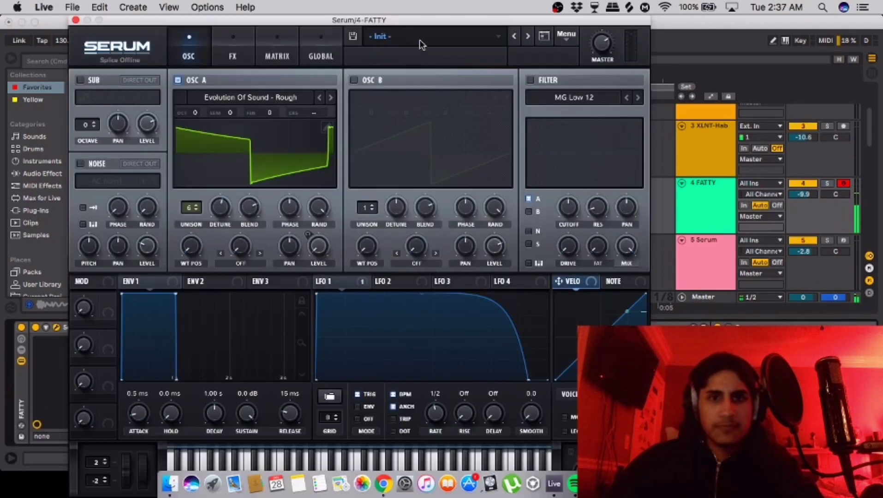
Load the XLNT-BS Quix Fart Stab preset from the XLNT folder into the FATTY track's Serum and listen to it.
left_click(420, 38)
mouse_move(401, 342)
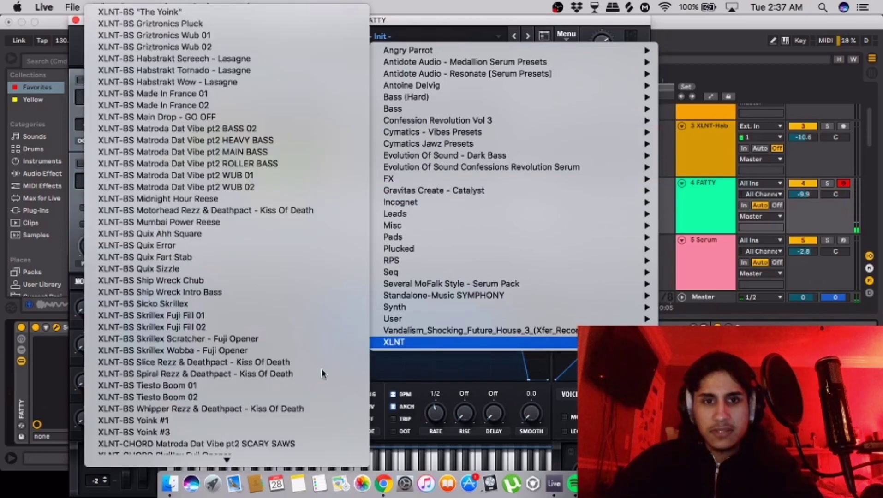
left_click(214, 257)
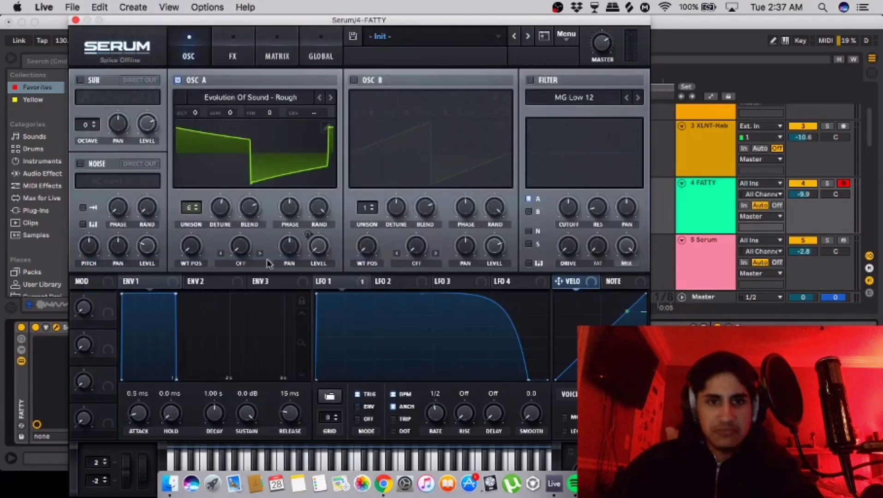
left_click(75, 20)
scroll(295, 383, "right", 5)
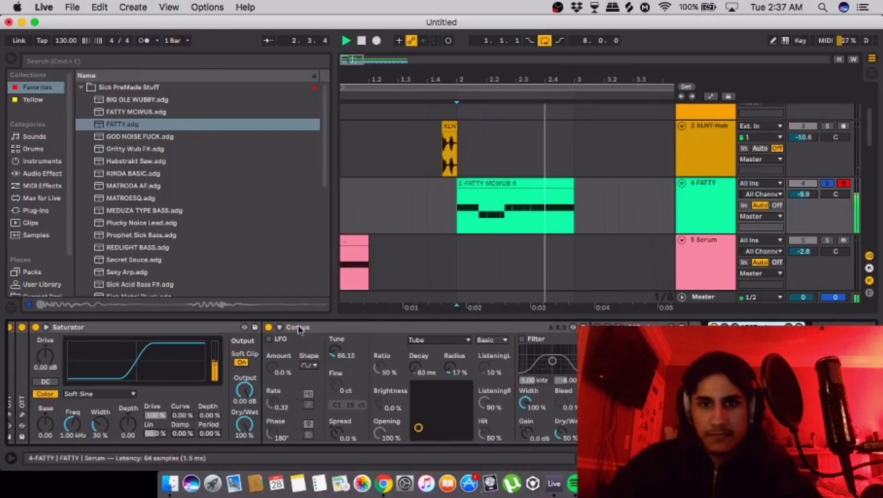
Move the peak of LFO 1 in the FATTY track's Serum to the very start, making a straight falling ramp.
scroll(135, 371, "left", 5)
left_click(56, 328)
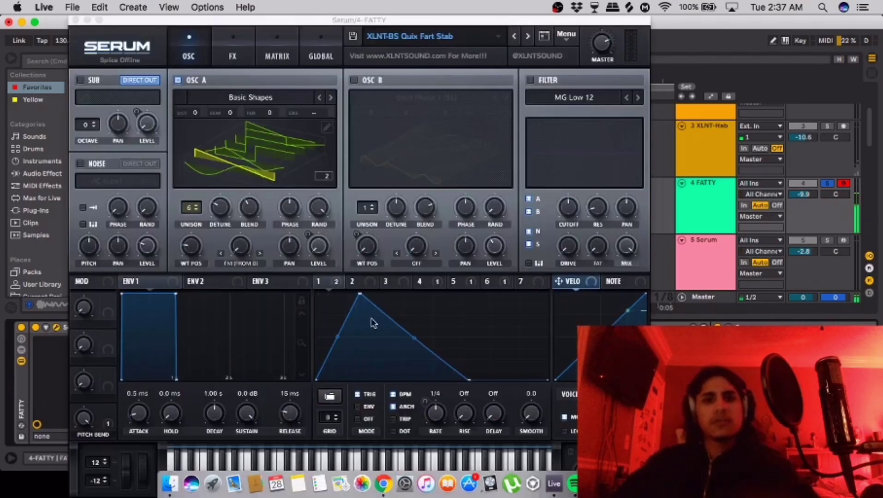
left_click_drag(360, 296, 302, 283)
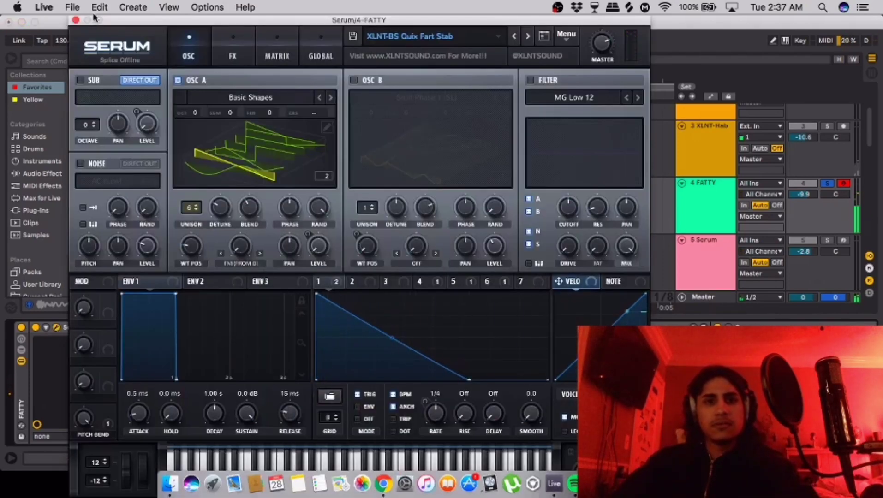
Close Serum, set the FATTY track's volume to -7.7 dB, and play from bar 1 to check it in the mix.
left_click(75, 21)
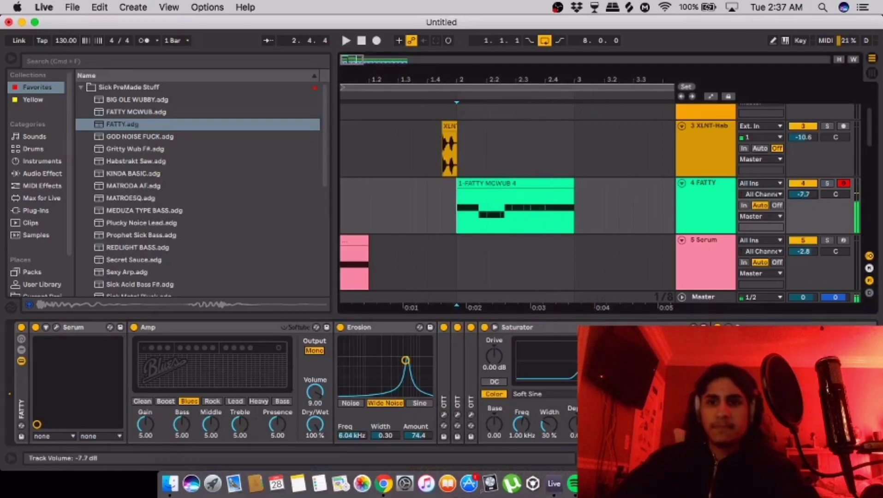
key("minus")
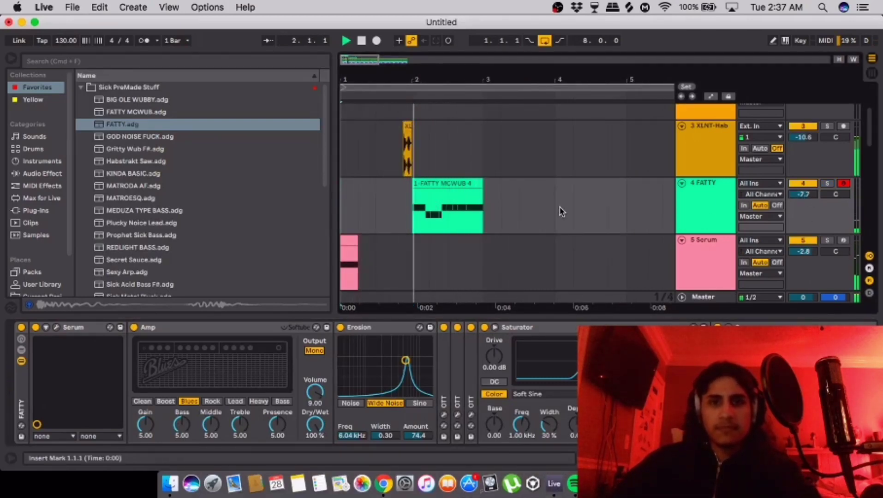
Raise the XLNT-Hab track's volume to -9.4 dB during playback and hide the device view.
left_click_drag(812, 133, 810, 130)
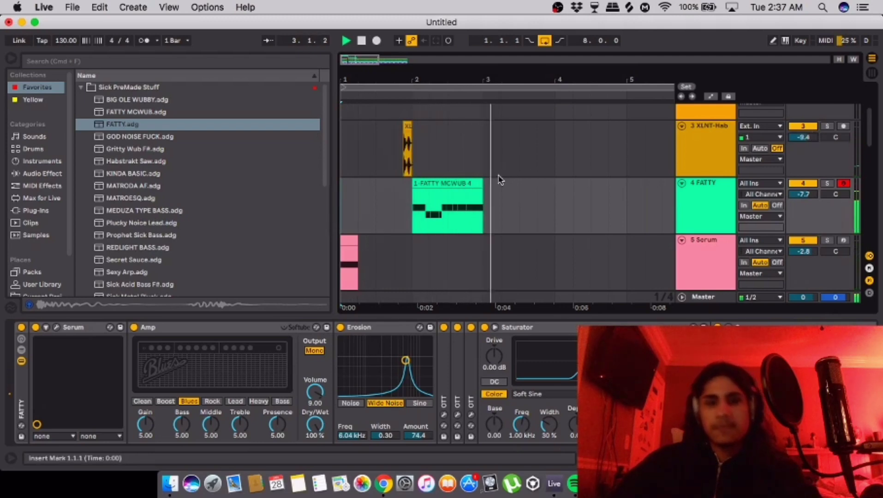
scroll(498, 180, "up", 3)
key("super+alt+l")
key("minus")
key("minus")
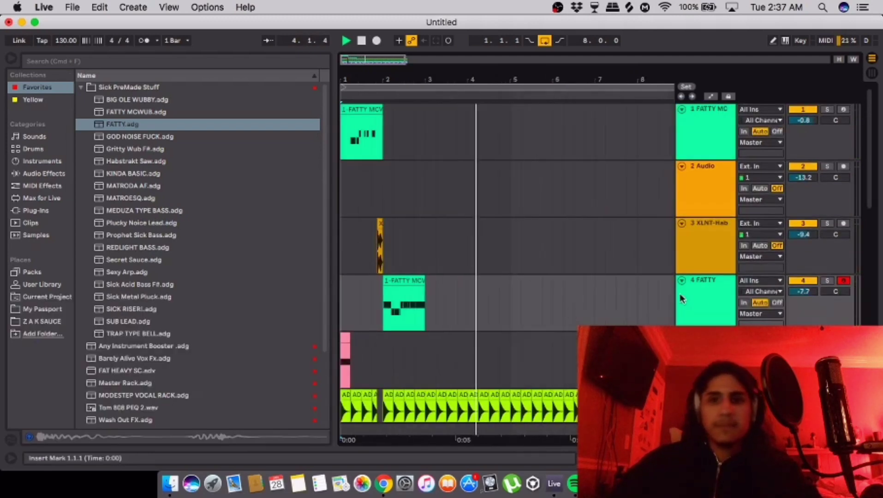
Stop playback and delete the empty Audio track.
key("space")
left_click(709, 186)
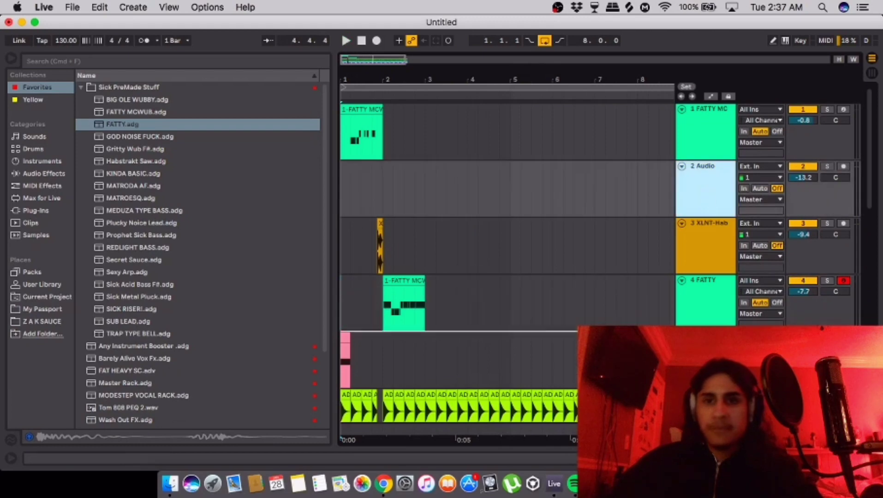
key("BackSpace")
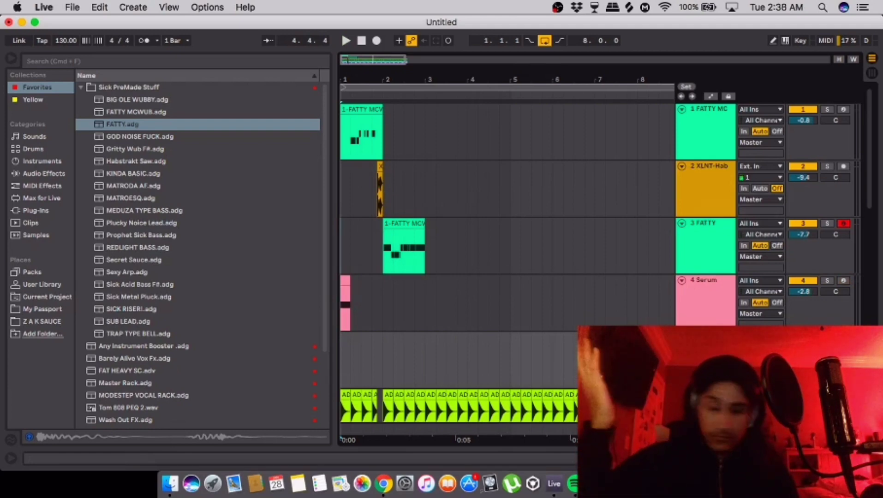
Hide the browser, then set the XLNT-Hab track's volume to -7.3 dB while playing from bar 1.
scroll(379, 291, "up", 3)
scroll(379, 291, "left", 3)
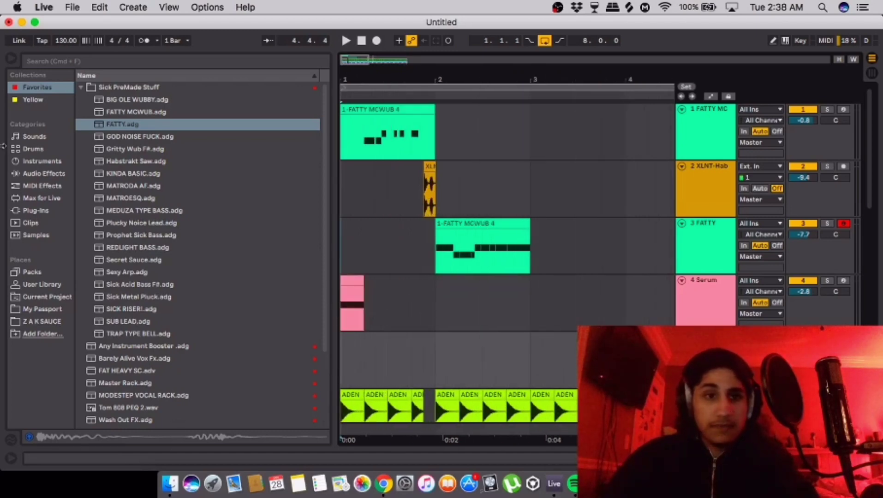
left_click(7, 62)
scroll(136, 159, "down", 5)
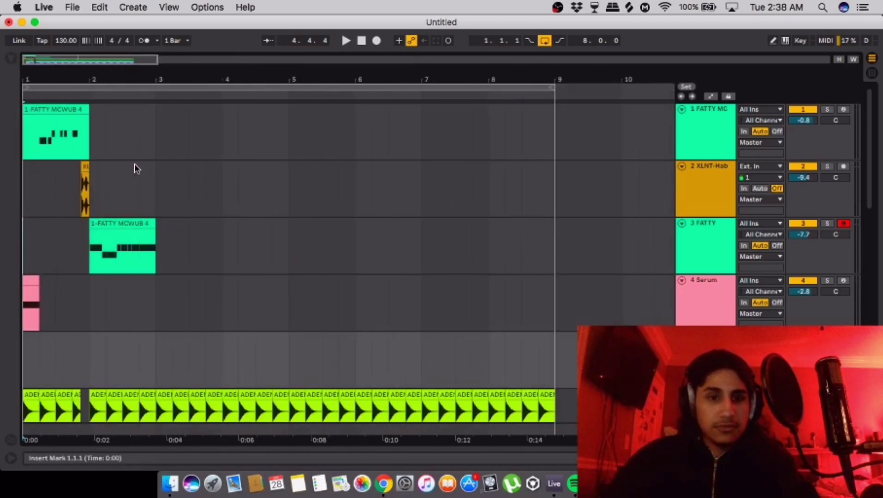
key("space")
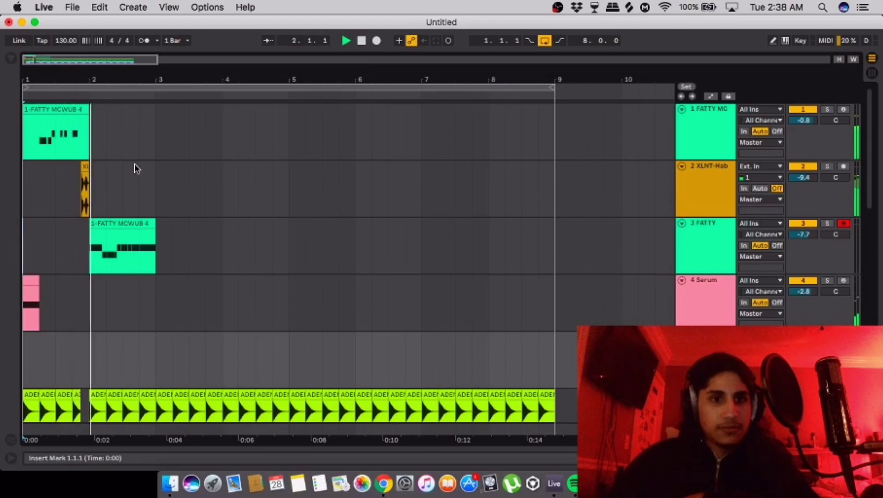
left_click_drag(797, 178, 797, 168)
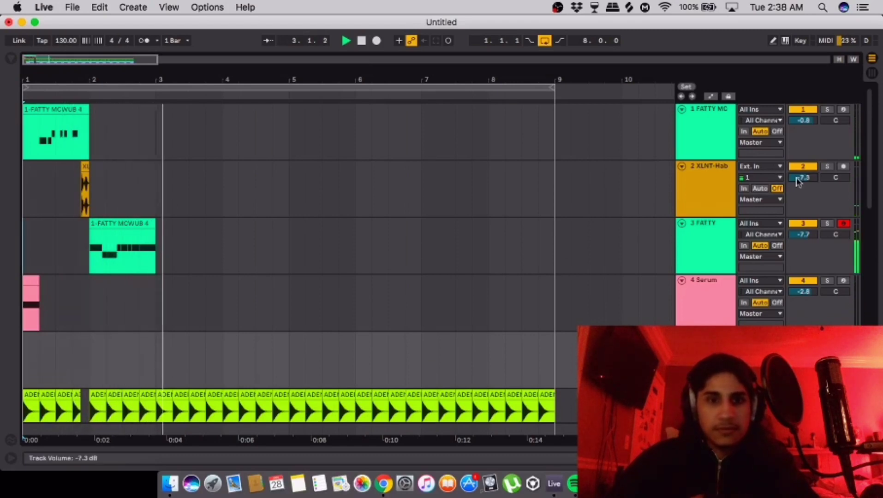